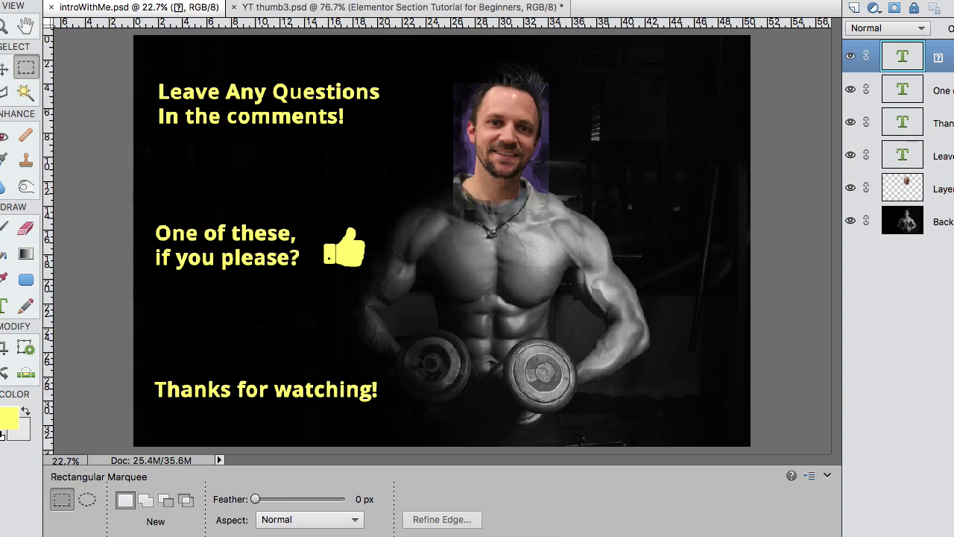
Step: Switch to the YT thumb3.psd thumbnail document in Photoshop Elements
left_click(292, 9)
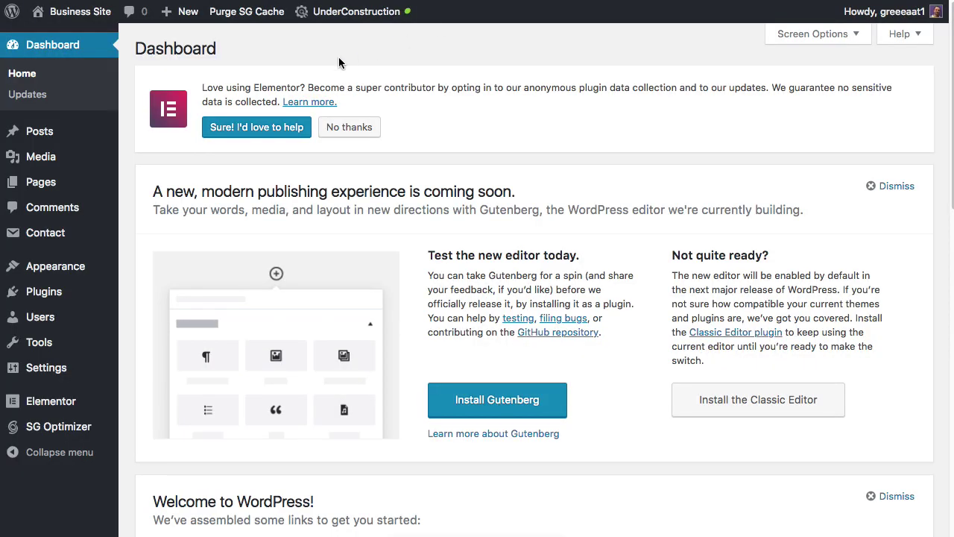
Step: Start a new page with Astra sidebar set to No Sidebar and content layout Full Width / Stretched
mouse_move(66, 185)
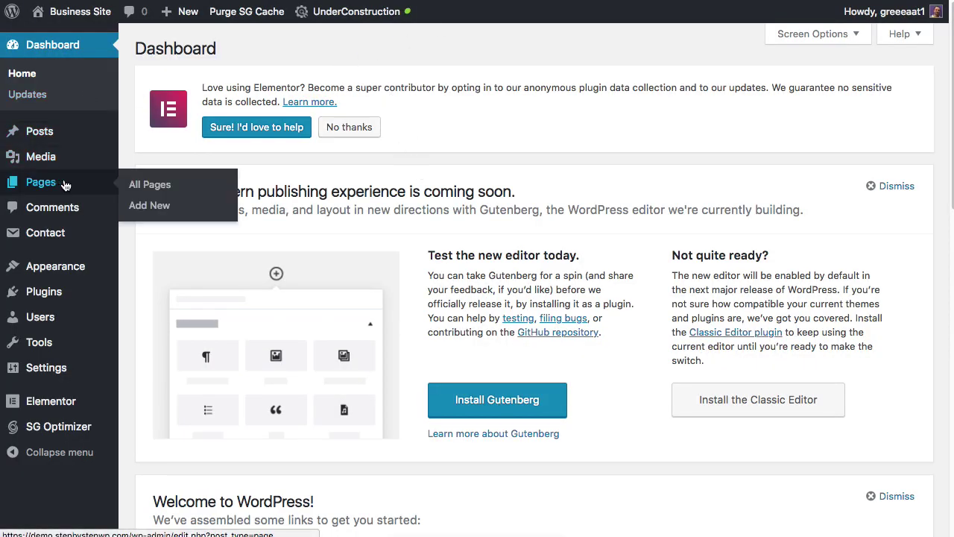
left_click(158, 210)
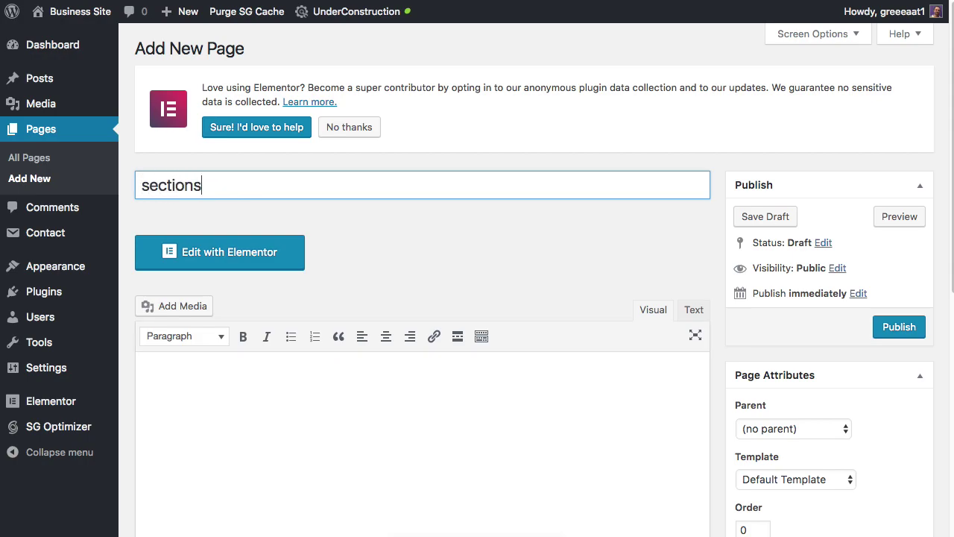
scroll(694, 179, "down", 6)
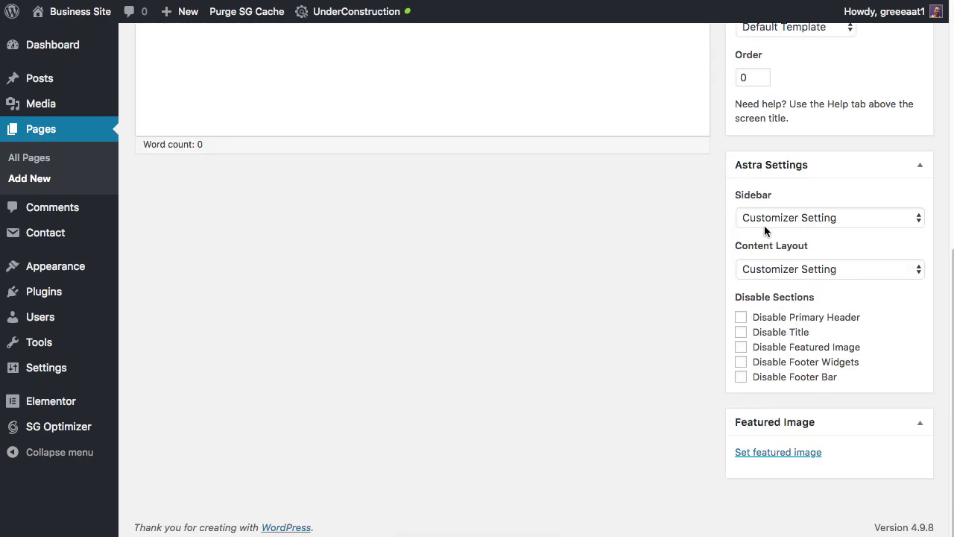
left_click(798, 216)
left_click(775, 261)
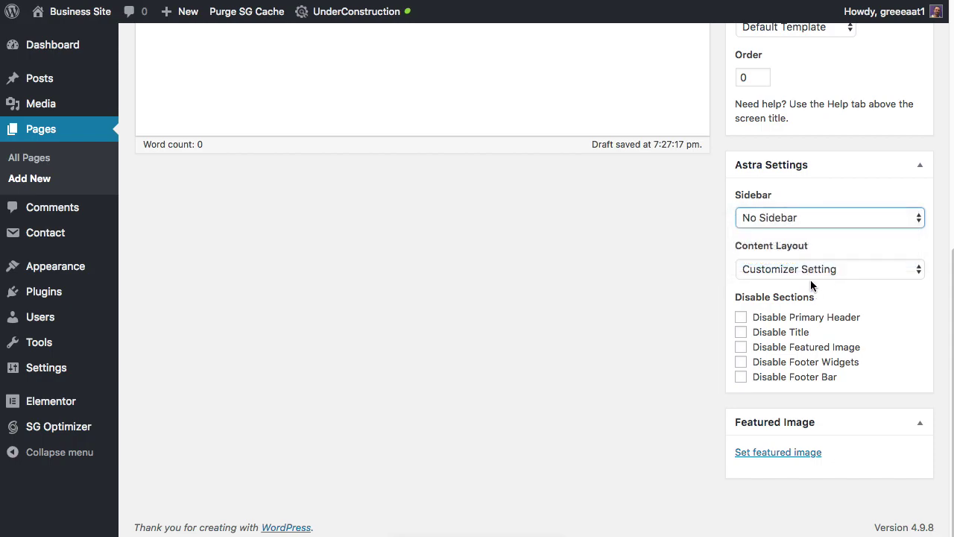
left_click(810, 269)
left_click(811, 323)
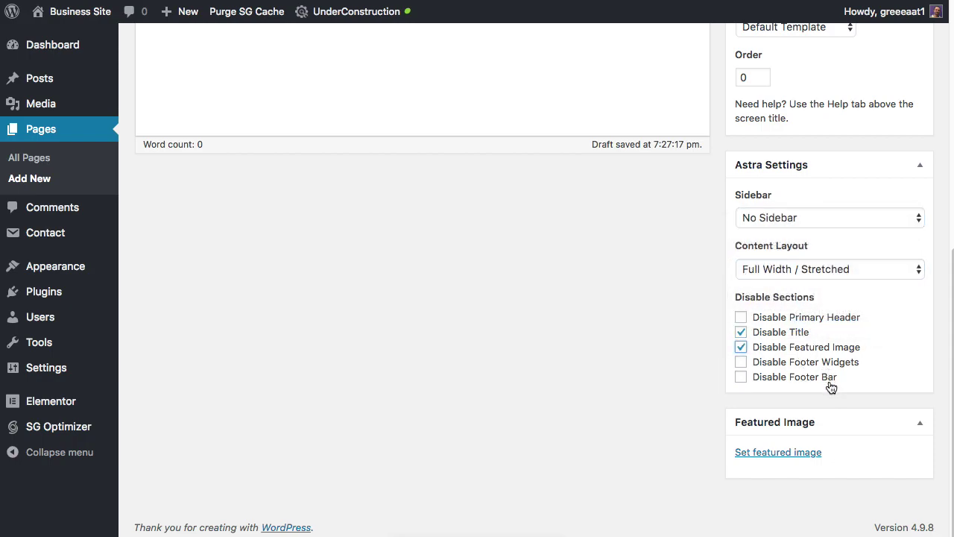
scroll(831, 387, "up", 5)
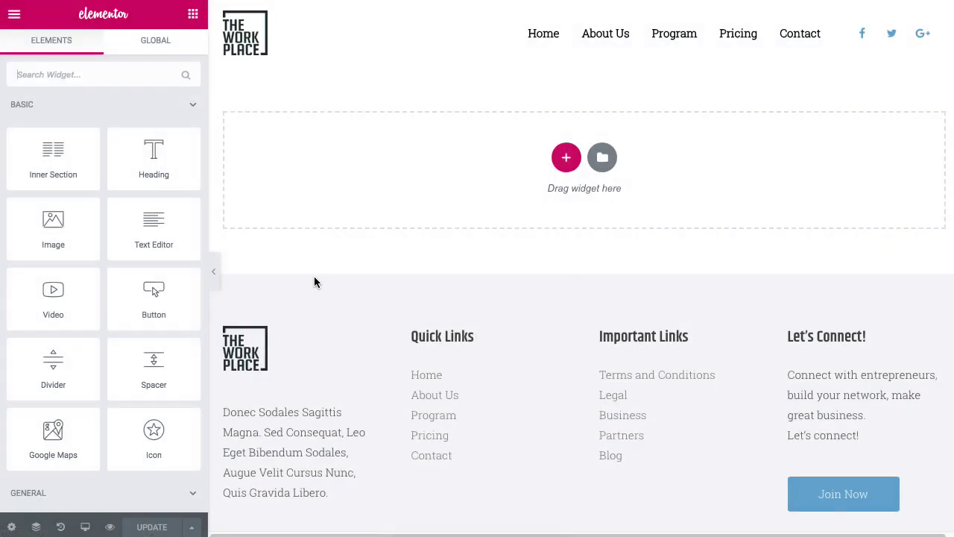
Step: Insert the How to Make a Website template from the library's Pages collection
scroll(537, 190, "down", 1)
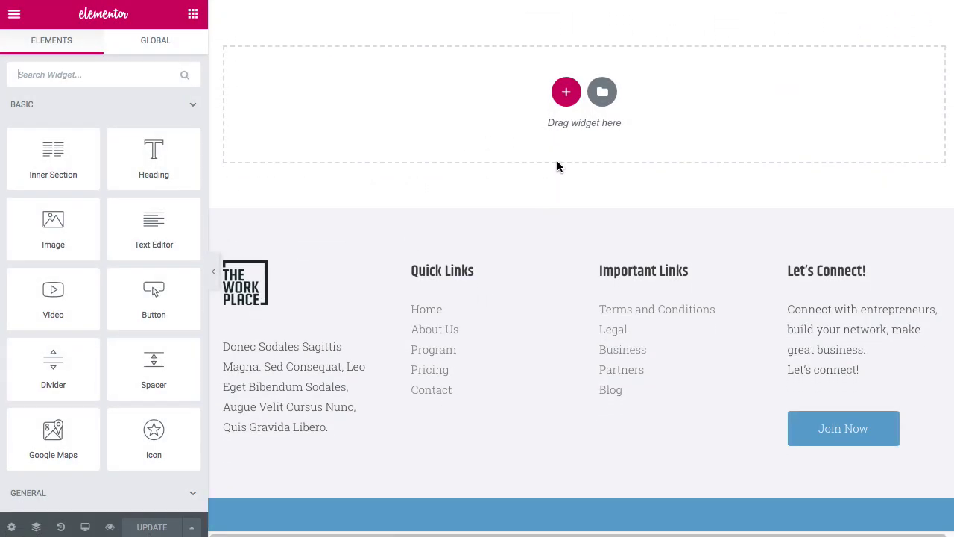
left_click(604, 92)
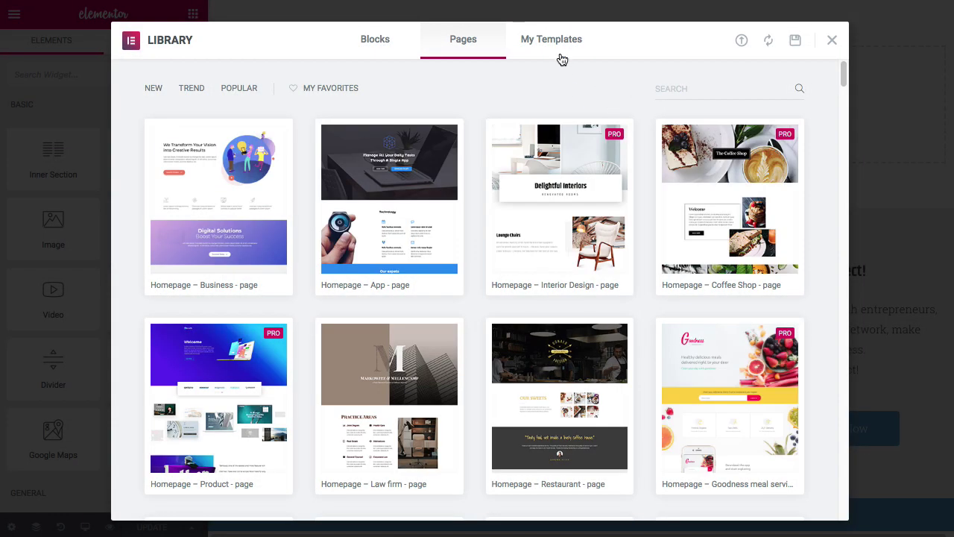
scroll(734, 263, "down", 6)
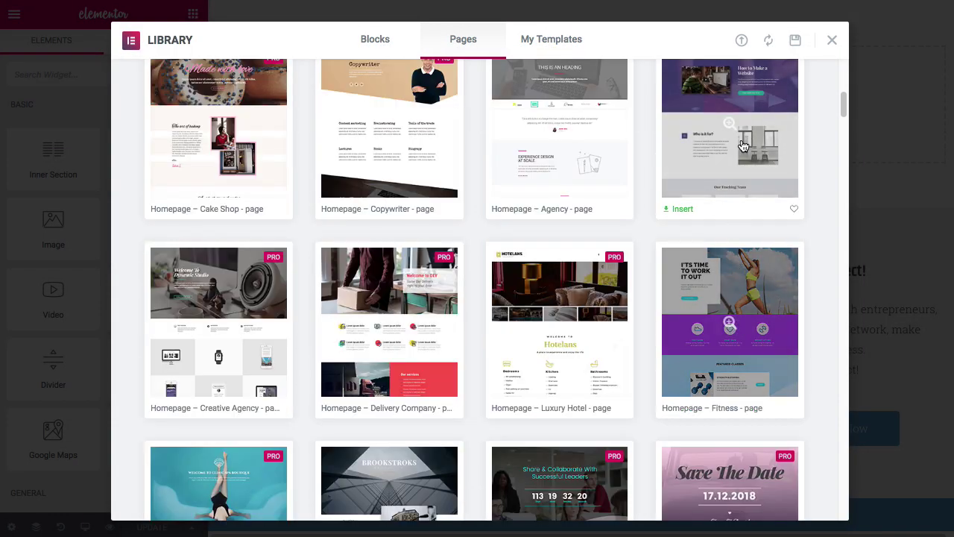
left_click(680, 210)
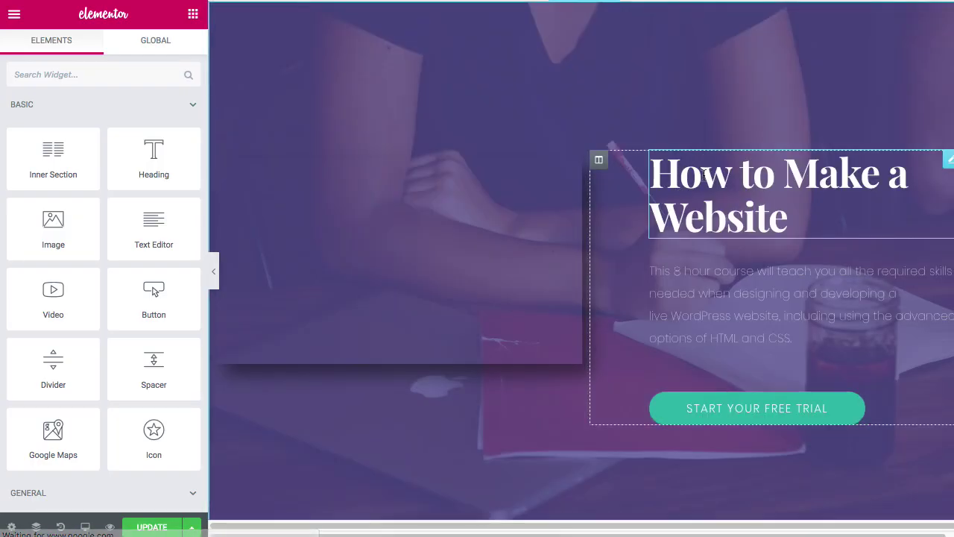
Step: Scroll through the inserted course template's hero, Who is it for?, teaching-team and practice sections, then return to the top
scroll(723, 176, "up", 1)
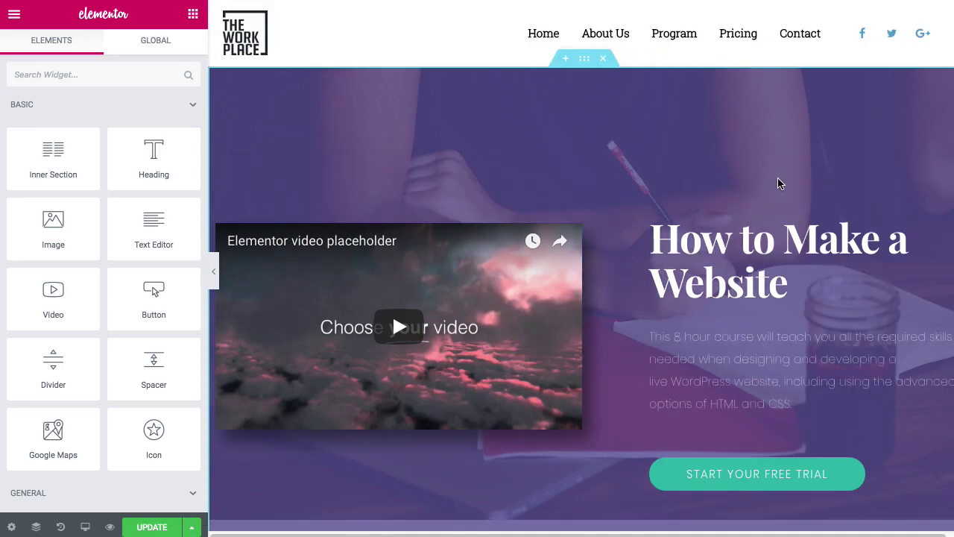
scroll(780, 181, "down", 1)
scroll(767, 149, "up", 1)
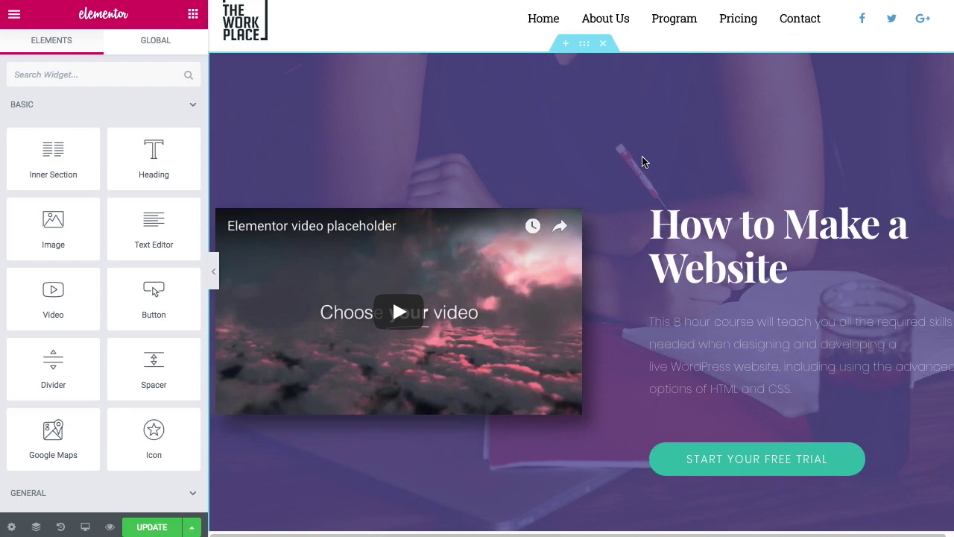
scroll(641, 157, "down", 1)
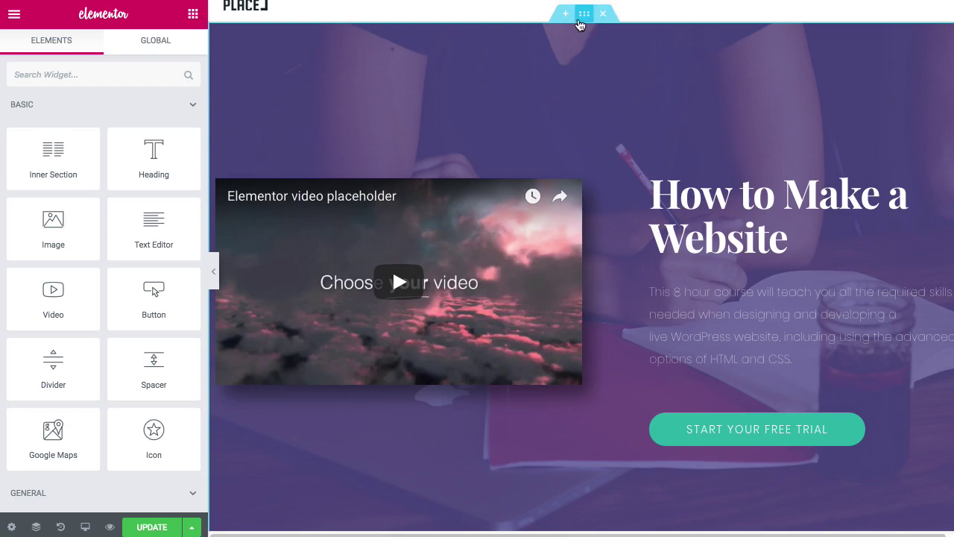
scroll(650, 196, "down", 5)
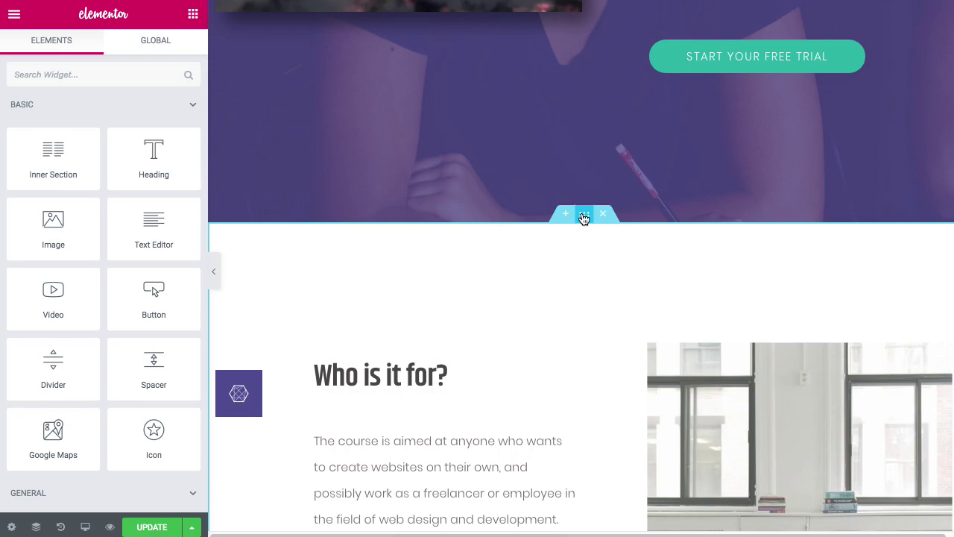
scroll(619, 309, "down", 6)
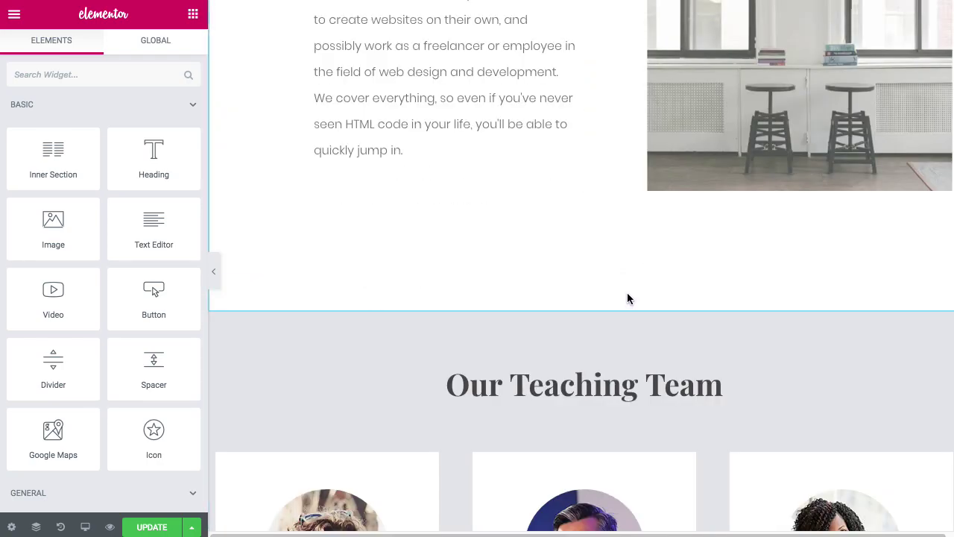
scroll(630, 302, "down", 3)
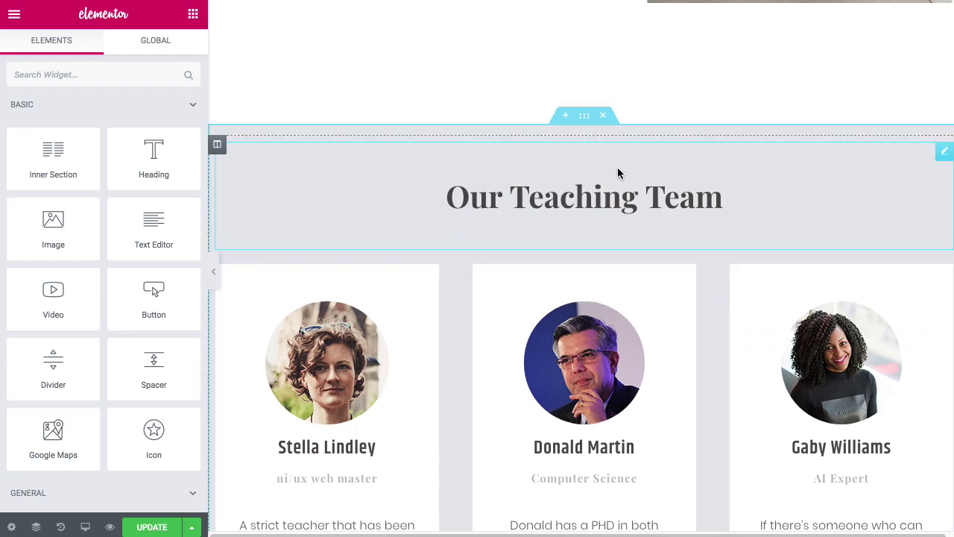
scroll(618, 169, "down", 1)
scroll(622, 176, "down", 4)
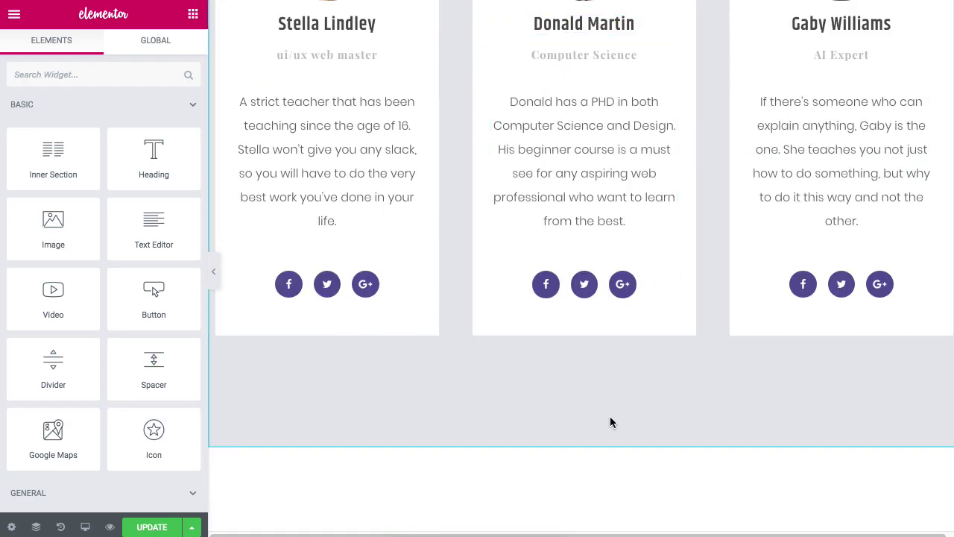
scroll(616, 402, "up", 5)
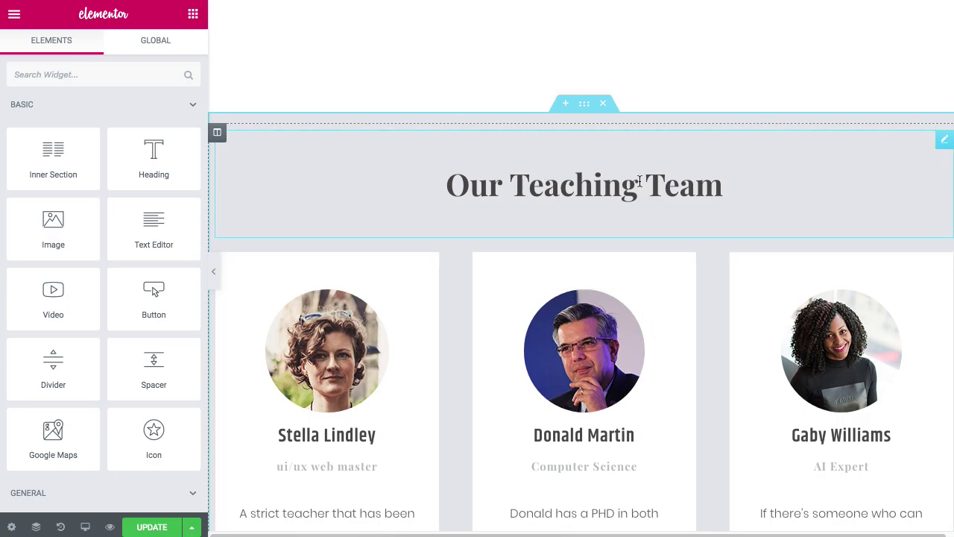
scroll(676, 186, "down", 4)
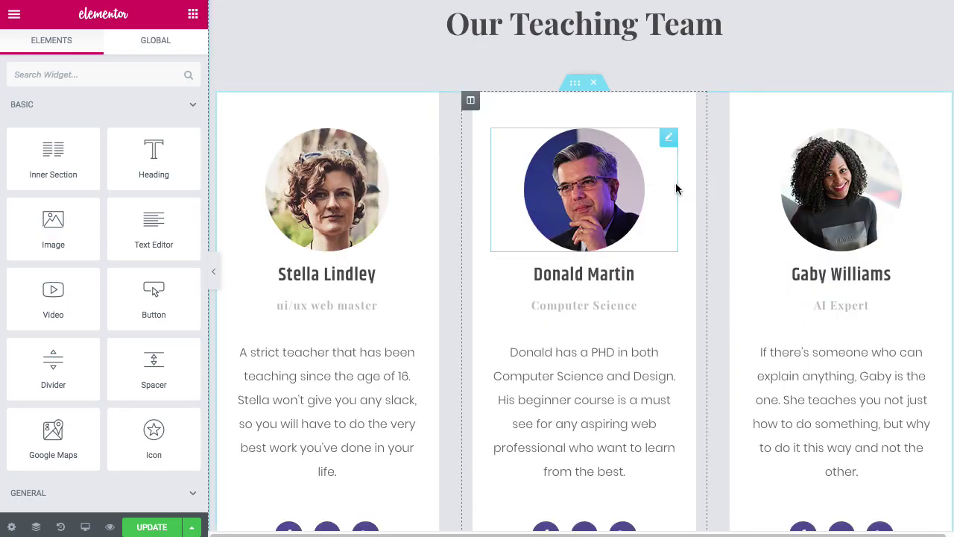
scroll(724, 238, "down", 2)
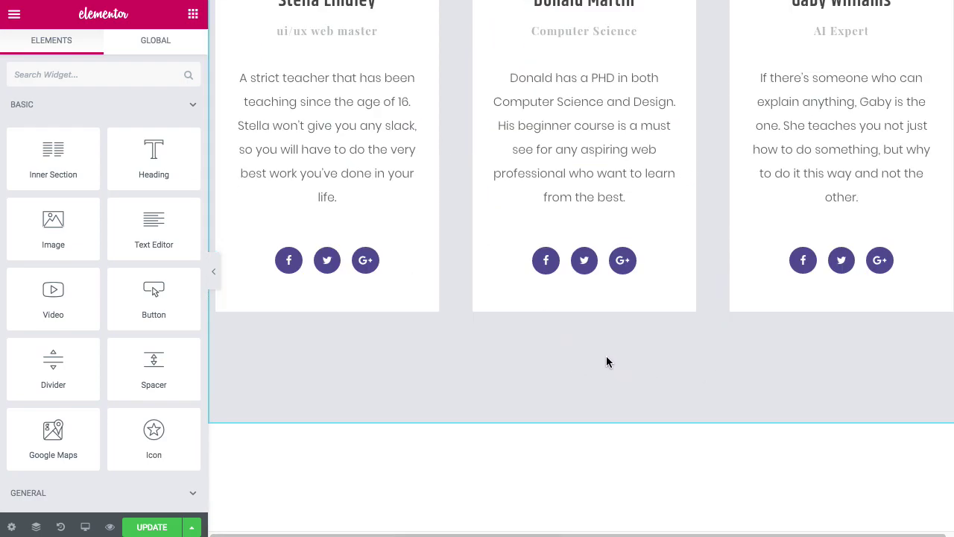
scroll(608, 361, "down", 2)
scroll(617, 402, "down", 1)
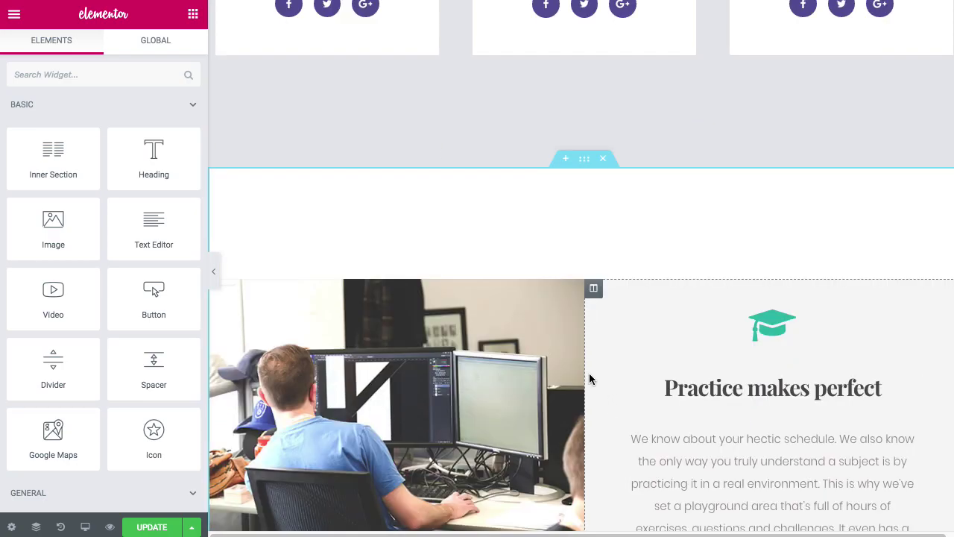
scroll(675, 283, "down", 1)
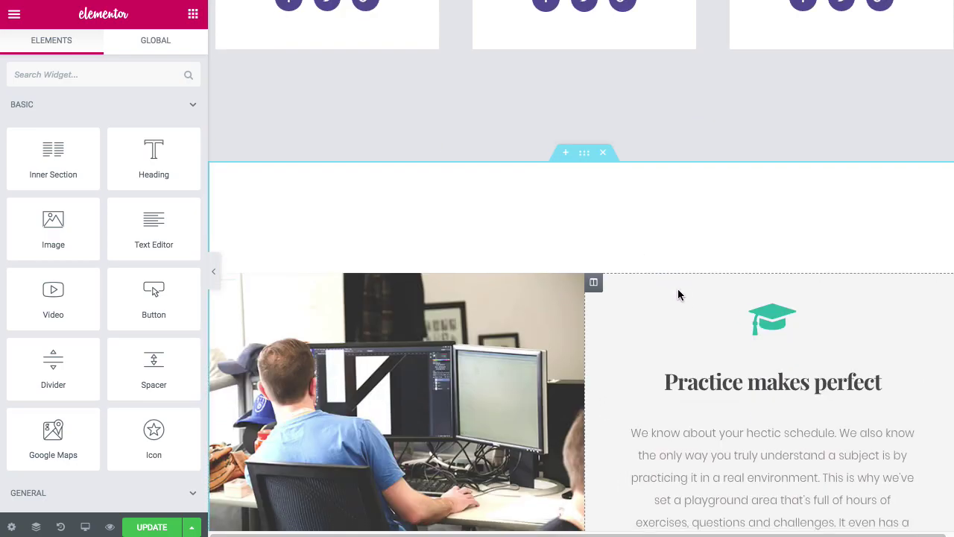
scroll(678, 313, "up", 10)
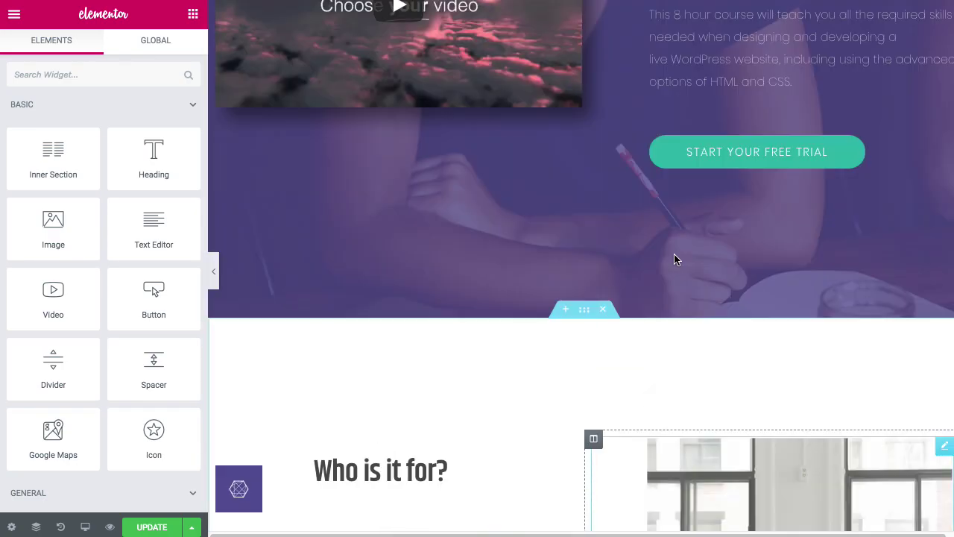
scroll(678, 268, "up", 4)
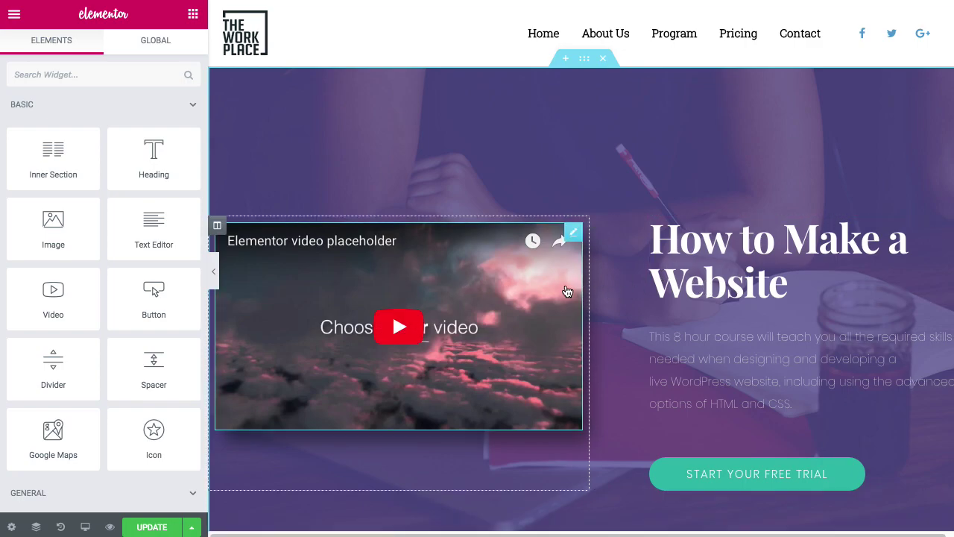
scroll(624, 231, "down", 6)
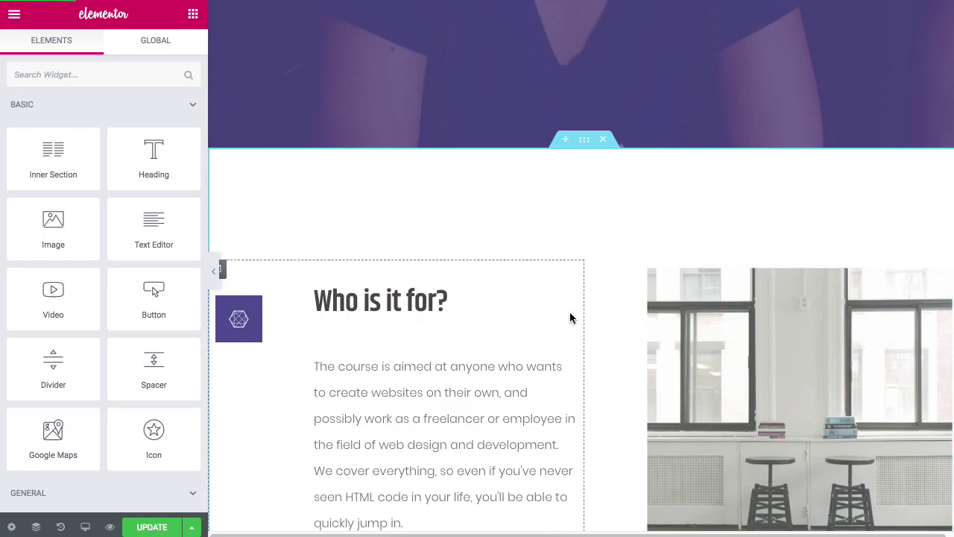
scroll(619, 315, "up", 5)
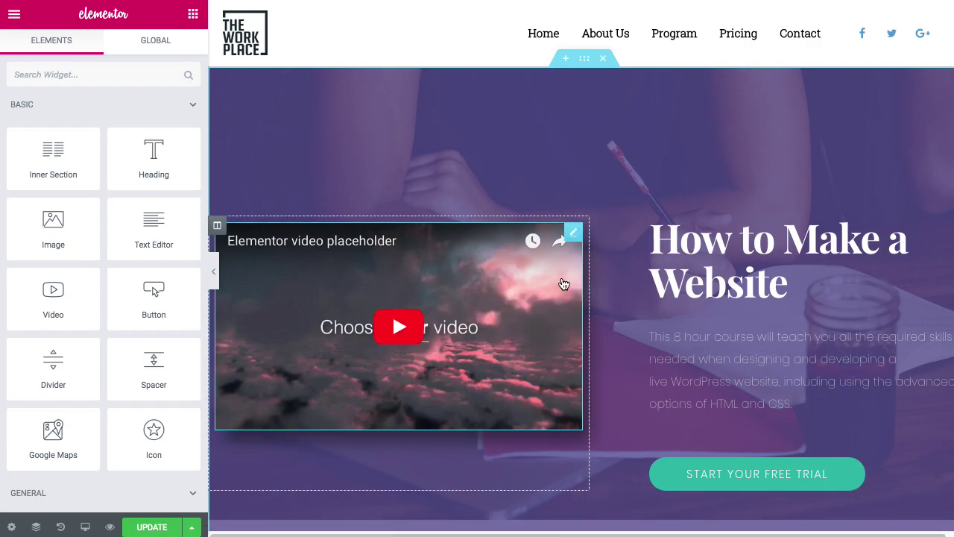
Step: Open the hero section's Style settings to view its Fixed, No-repeat, Cover background image
right_click(584, 63)
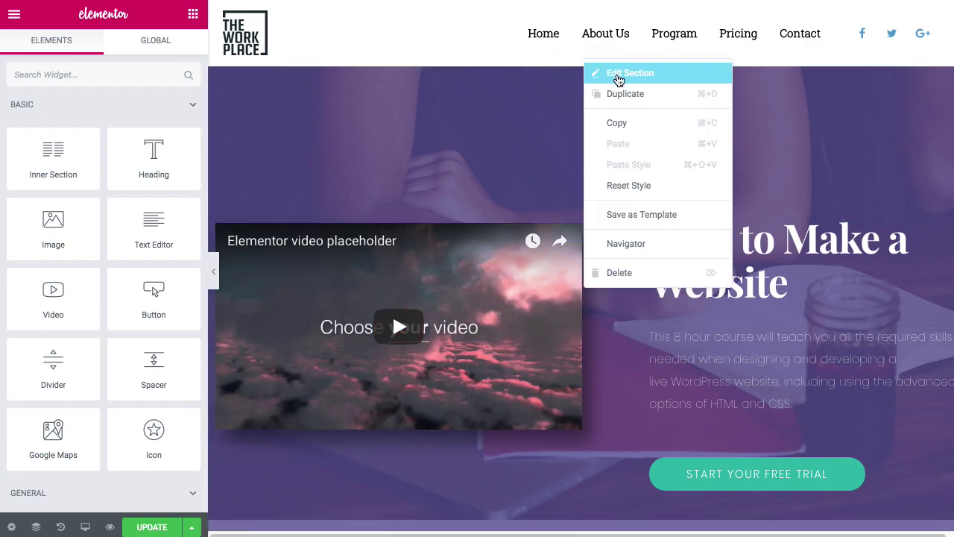
left_click(618, 80)
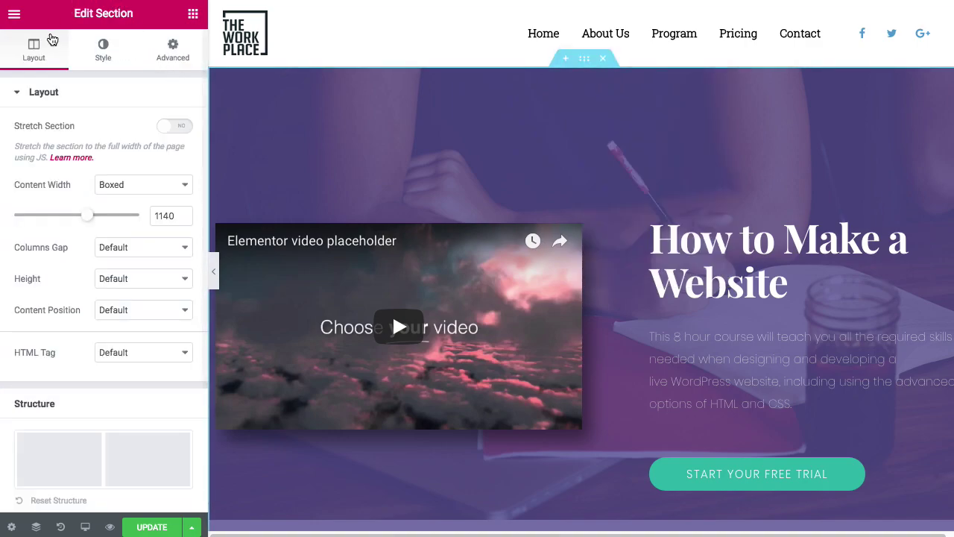
scroll(120, 388, "down", 3)
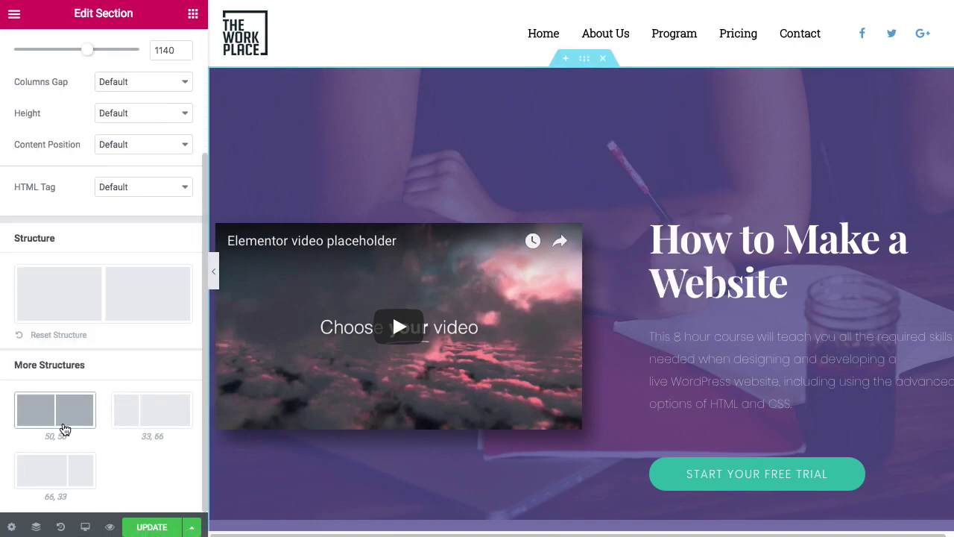
scroll(67, 373, "up", 3)
left_click(99, 49)
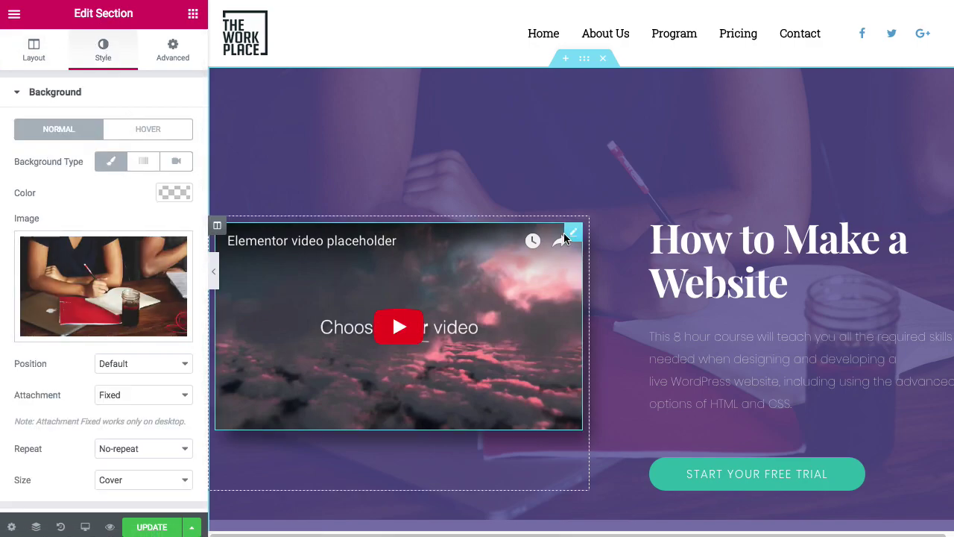
scroll(578, 179, "down", 1)
scroll(604, 298, "up", 1)
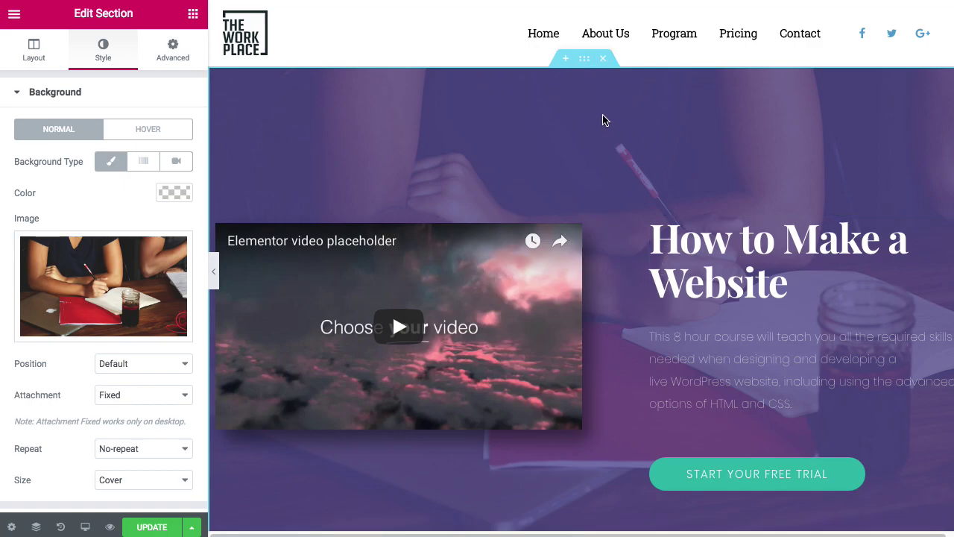
Step: Drag the purple How to Make a Website hero below the 'Who is it for?' section
left_click_drag(583, 63, 555, 230)
scroll(556, 266, "up", 7)
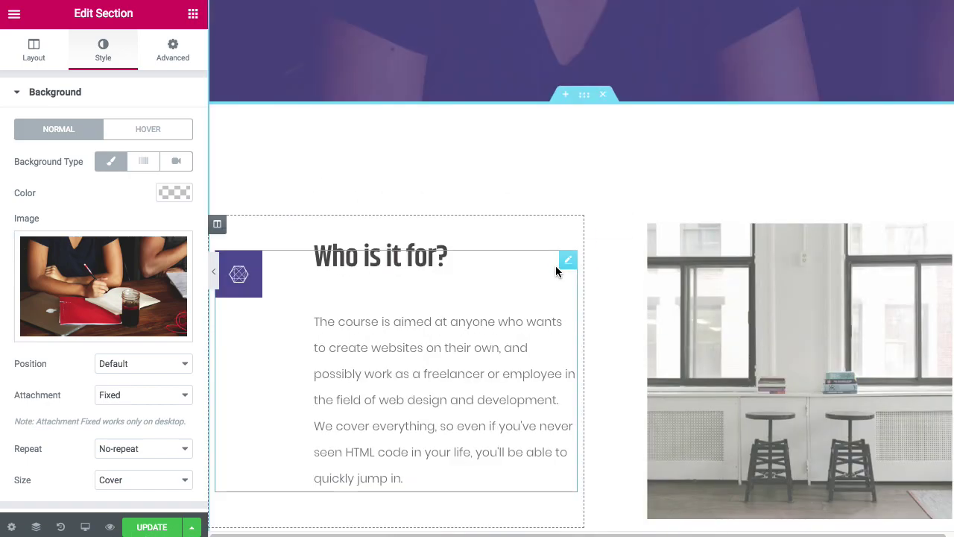
scroll(564, 254, "up", 5)
left_click_drag(581, 63, 568, 139)
Step: Undo the last section move with Ctrl+Z and review the page
key("ctrl+z")
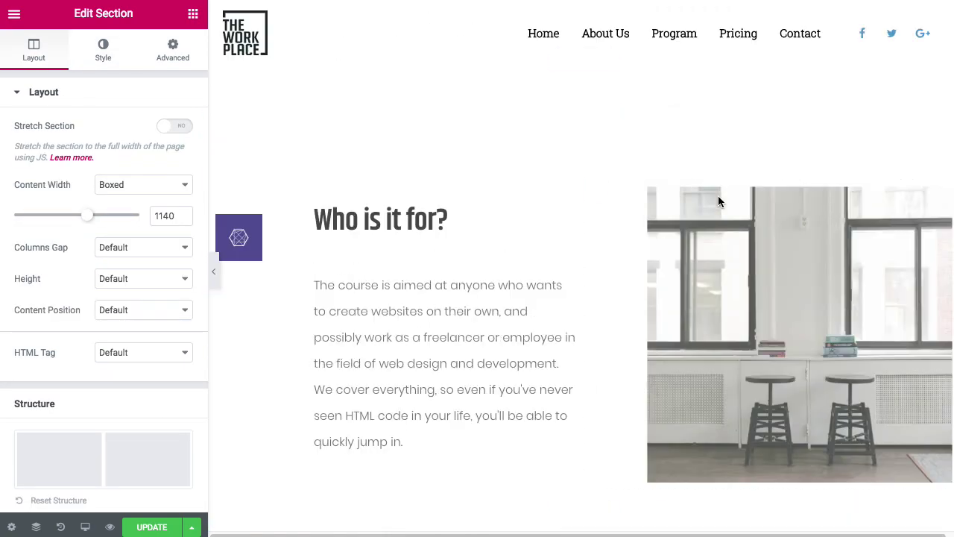
scroll(655, 133, "down", 5)
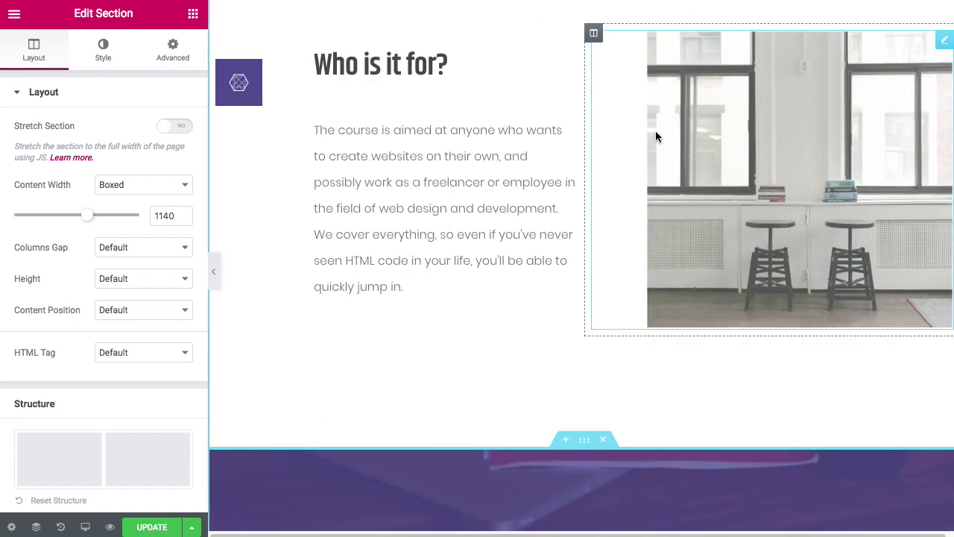
scroll(647, 218, "down", 1)
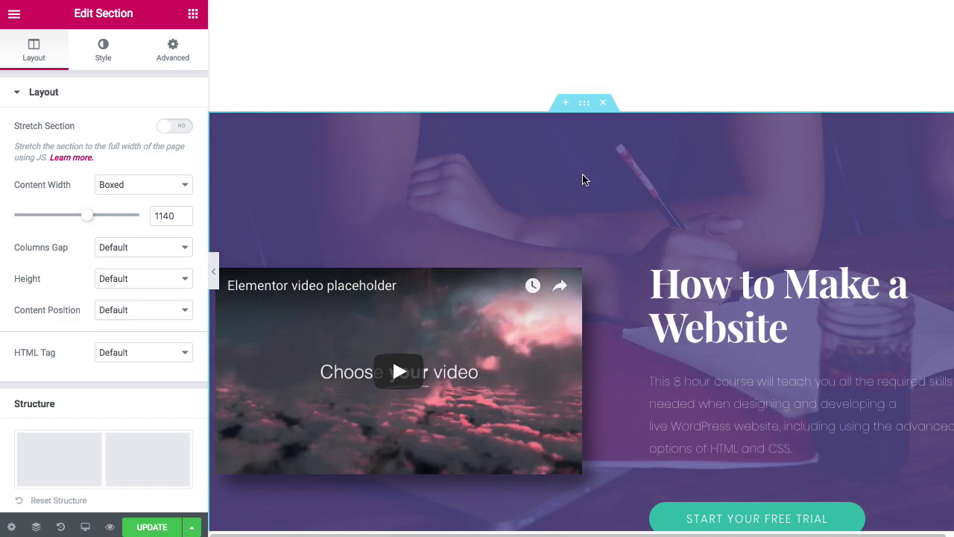
scroll(589, 186, "up", 6)
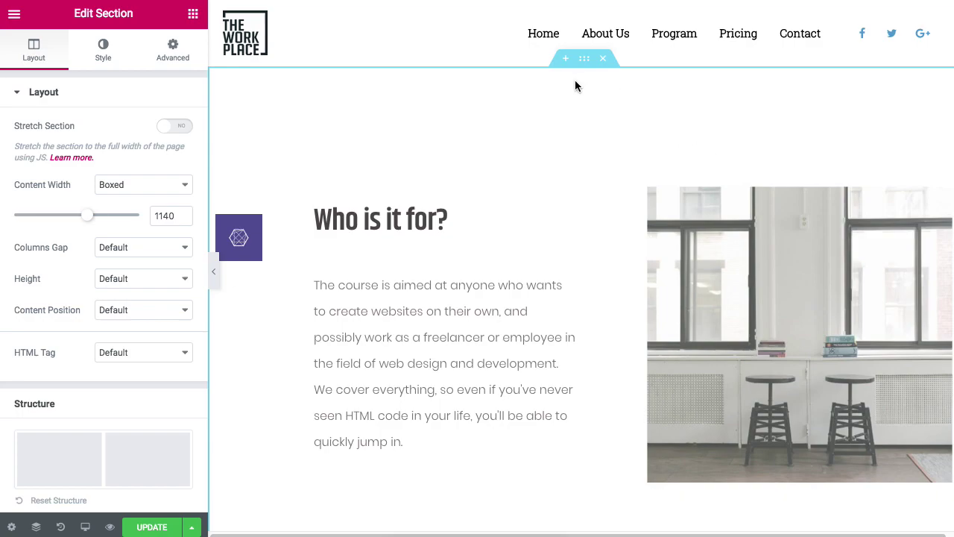
Step: Duplicate the 'Who is it for?' section and drag it below Our Teaching Team
right_click(585, 60)
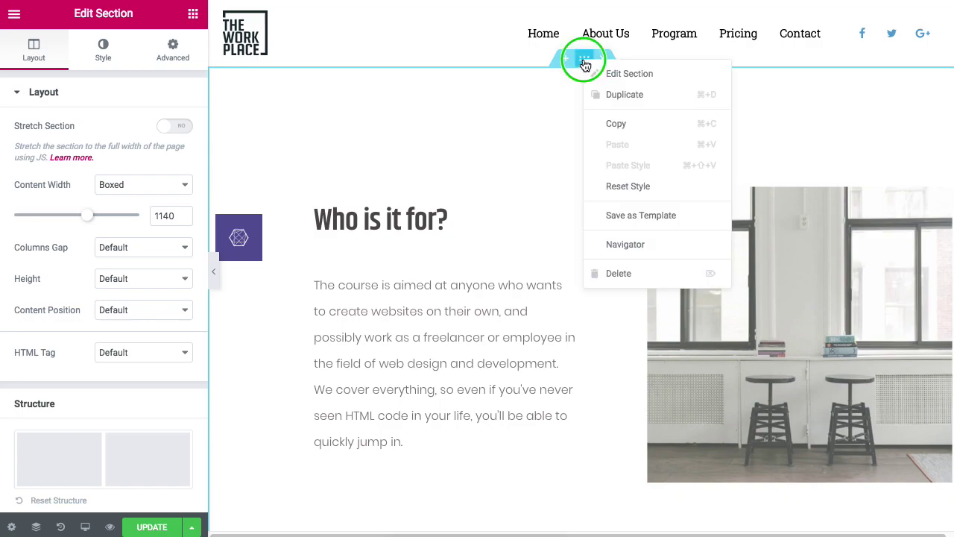
left_click(625, 95)
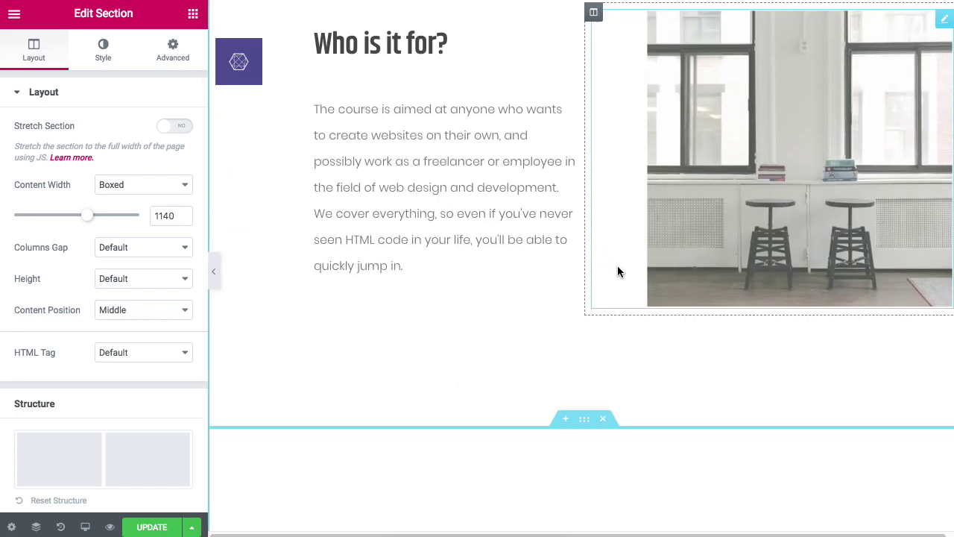
scroll(805, 401, "down", 2)
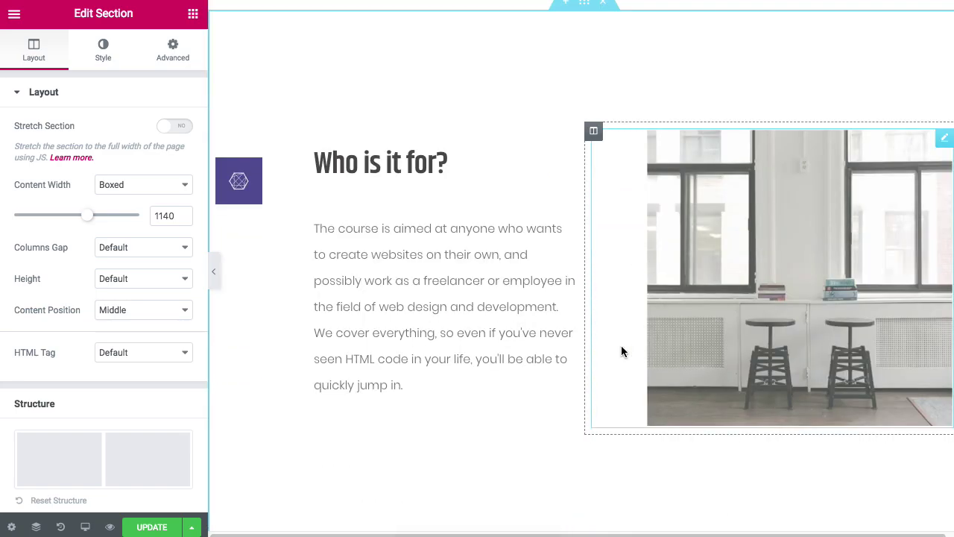
scroll(597, 224, "up", 2)
left_click_drag(585, 129, 560, 388)
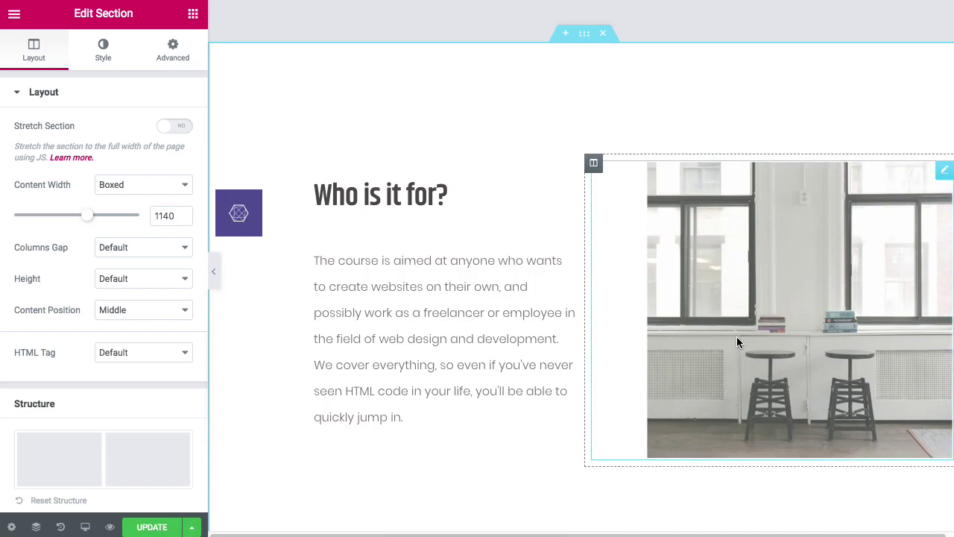
Step: Choose Save as Template from the 'Who is it for?' section's context menu
right_click(581, 34)
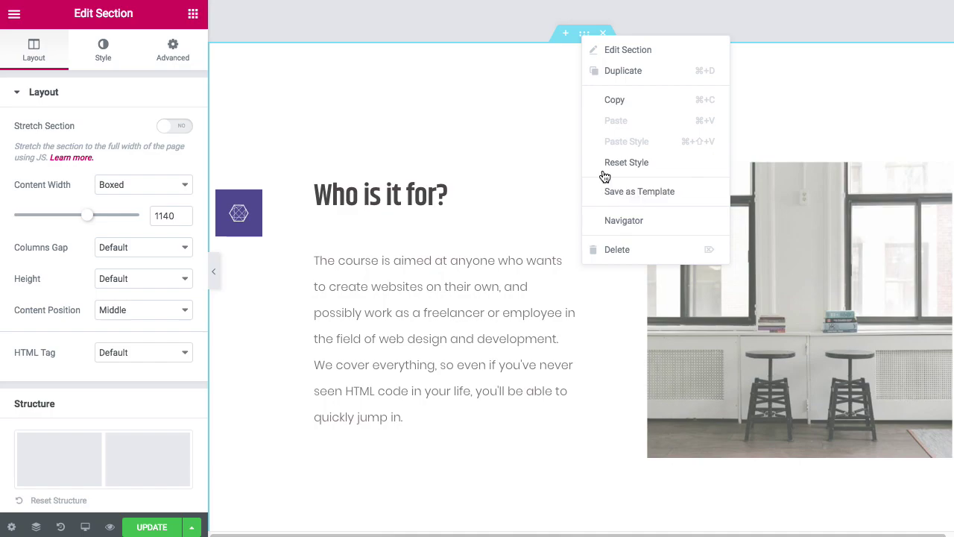
left_click(490, 112)
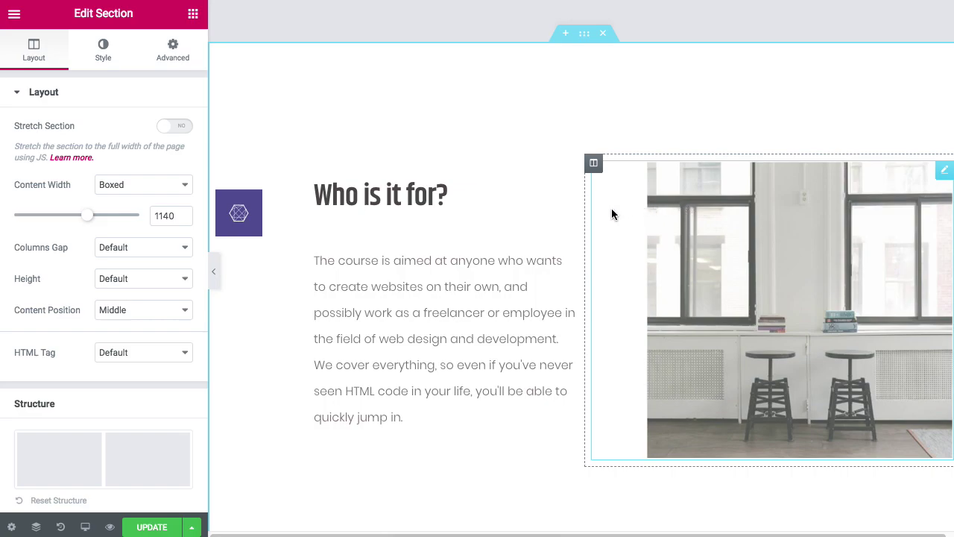
right_click(582, 35)
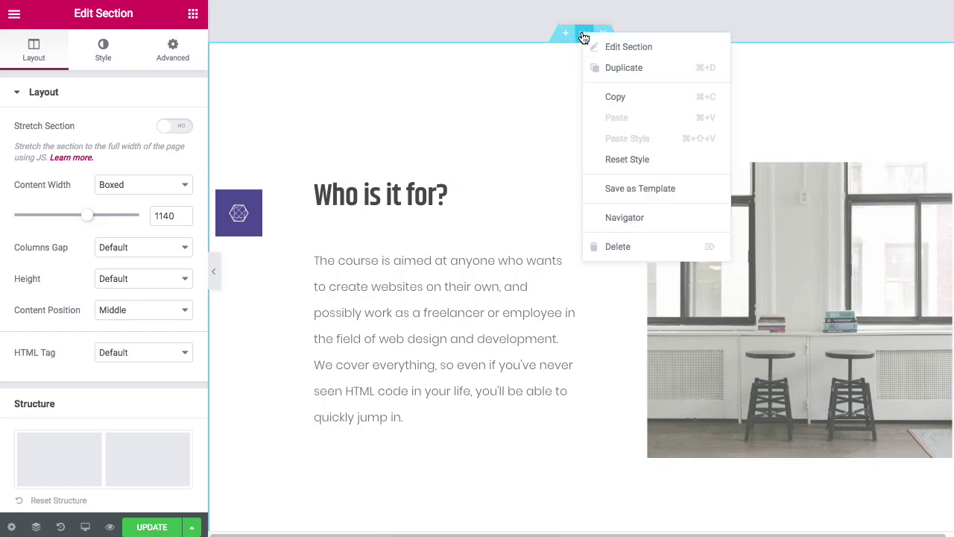
left_click(626, 191)
Step: Save the section to the library as template 'twoCol' and close the library
left_click(403, 309)
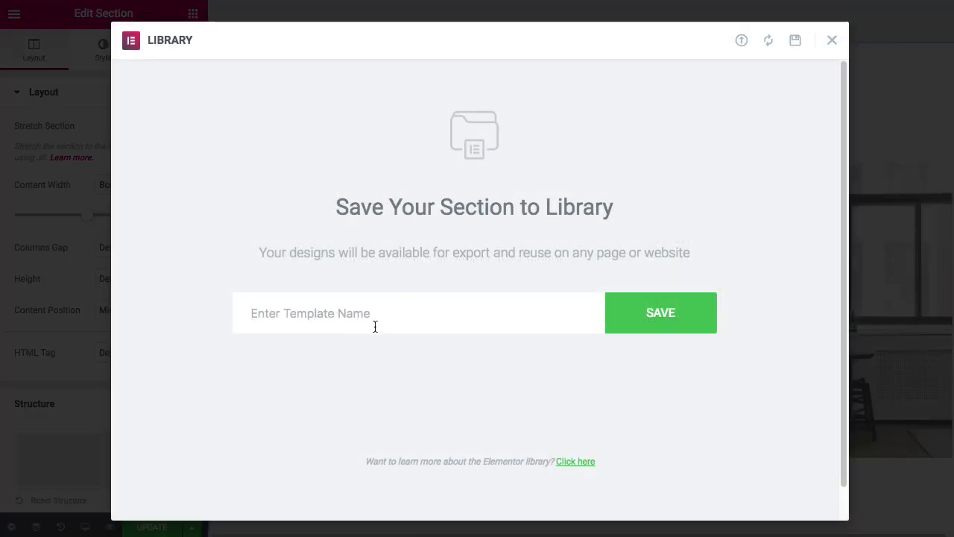
type("two/co")
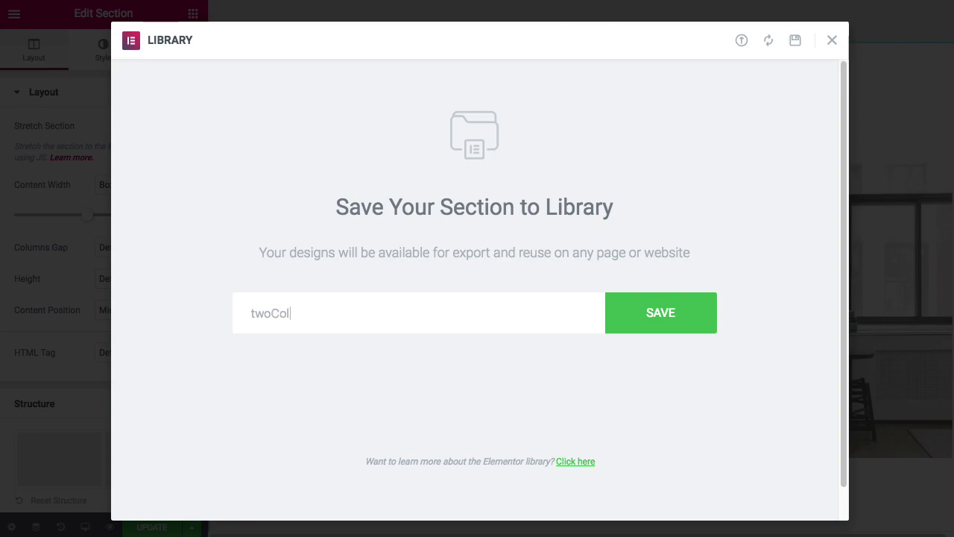
left_click(681, 312)
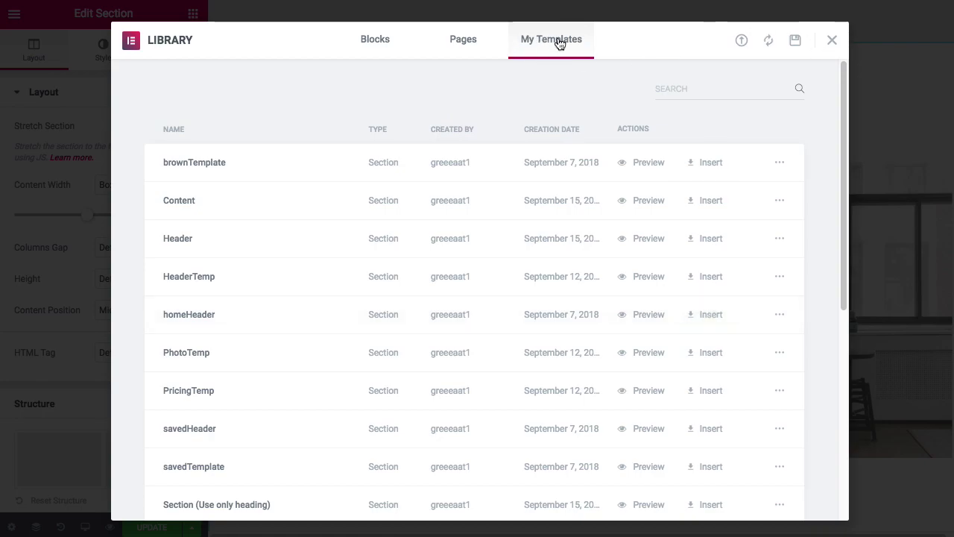
left_click(832, 40)
scroll(567, 171, "down", 5)
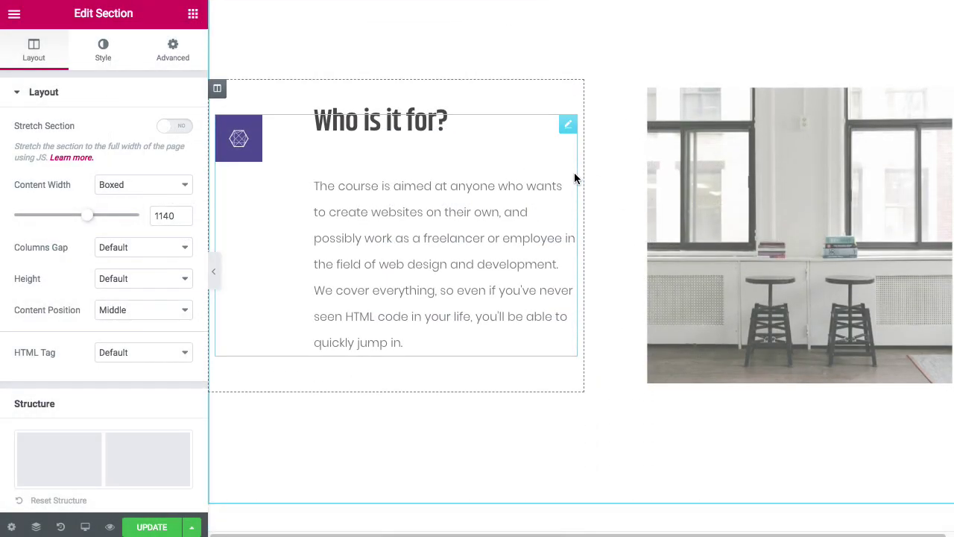
scroll(577, 181, "down", 2)
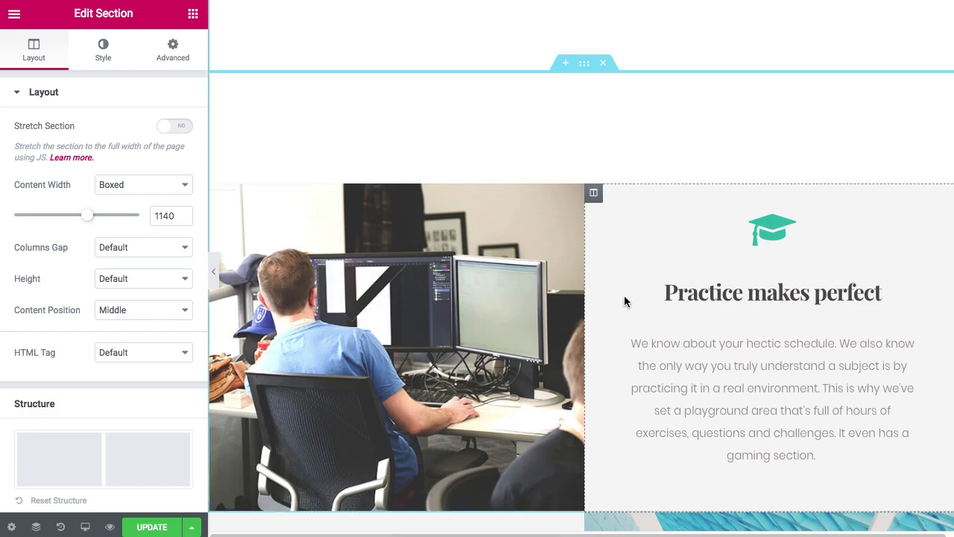
scroll(595, 296, "down", 10)
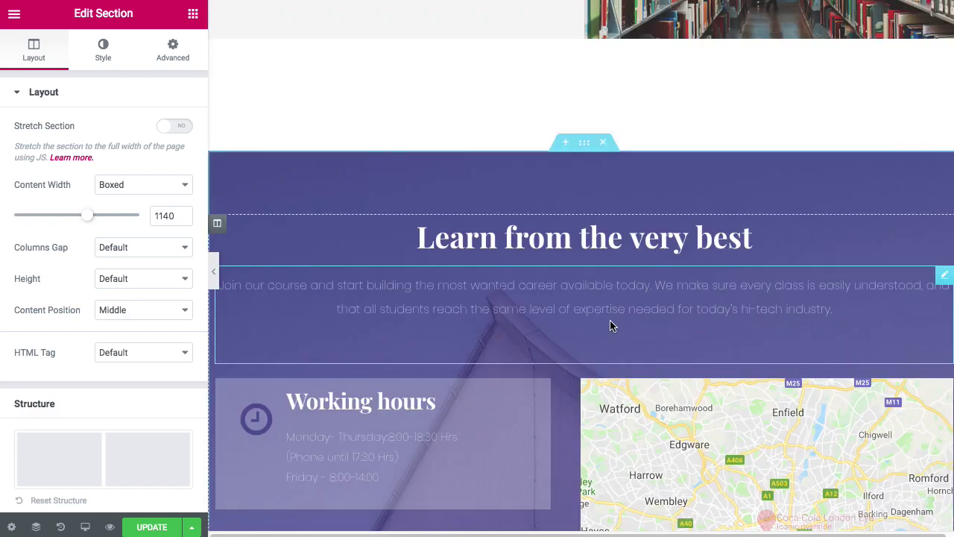
left_click(565, 143)
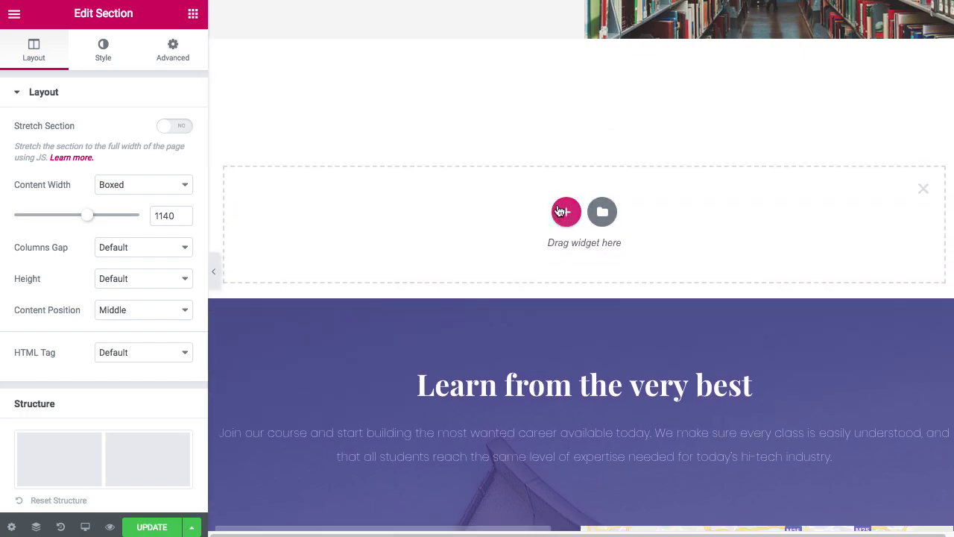
left_click(606, 211)
left_click(556, 42)
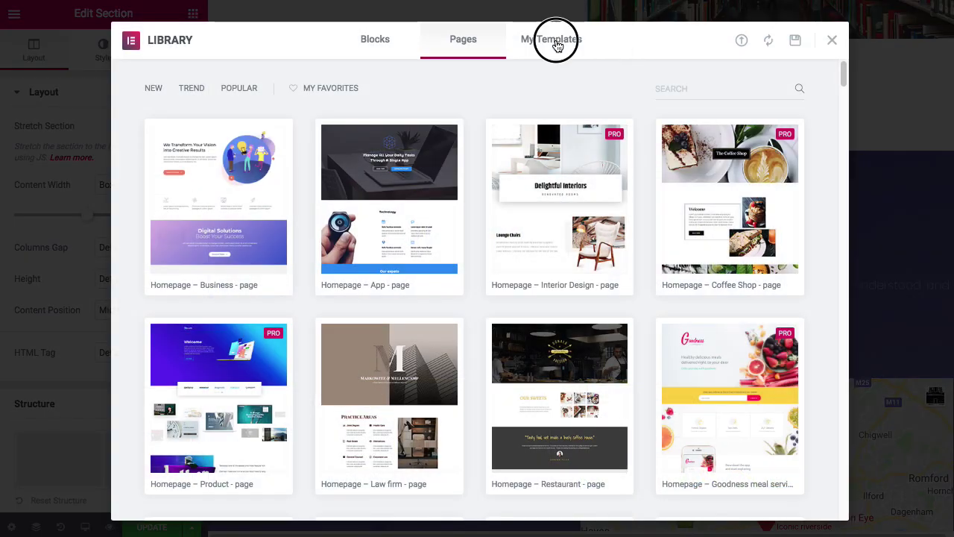
scroll(526, 179, "down", 2)
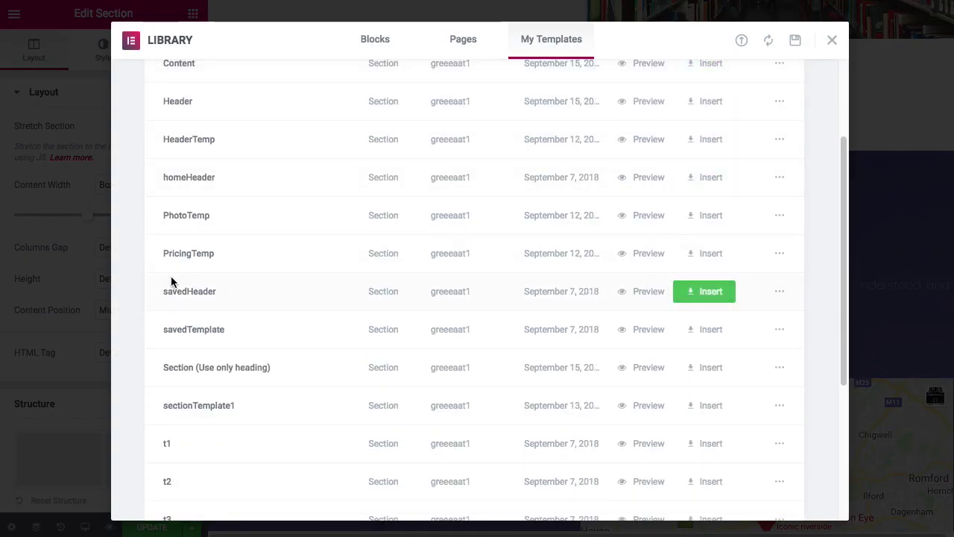
scroll(264, 283, "down", 1)
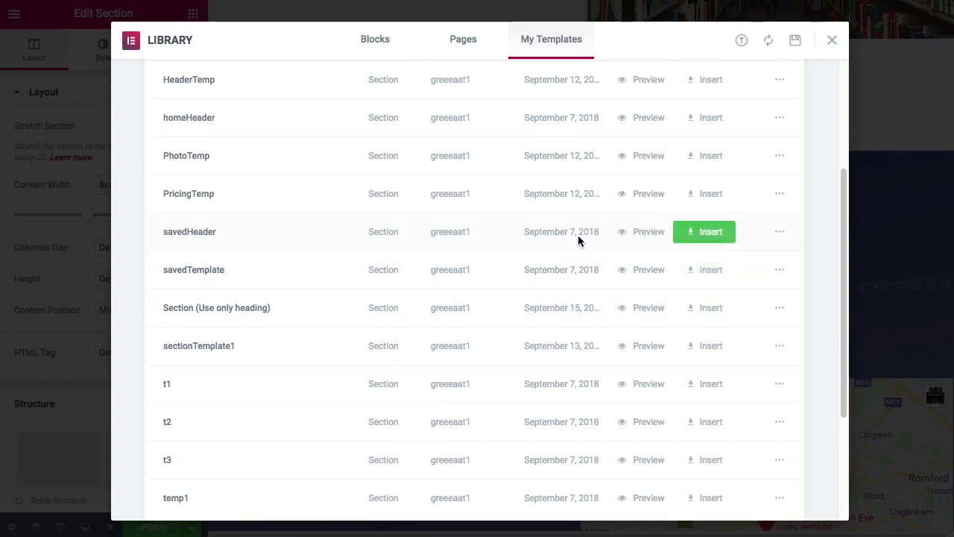
left_click(832, 40)
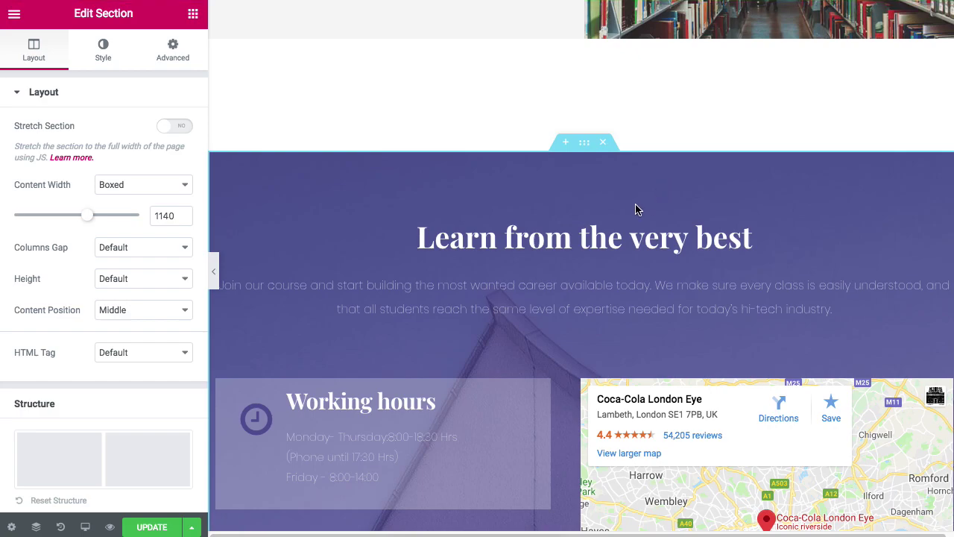
Step: Add a three-column section above 'Learn from the very best' and show the widgets panel
left_click(565, 143)
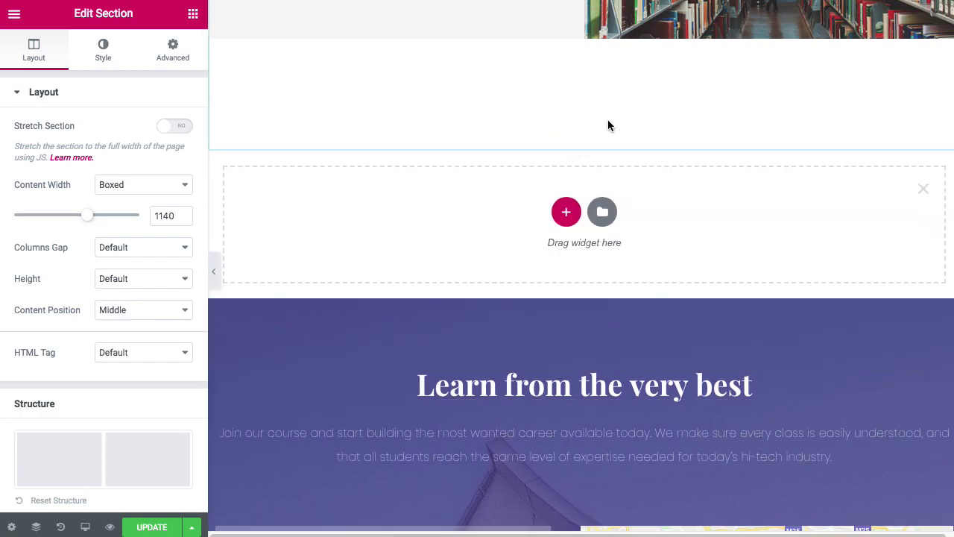
left_click(565, 211)
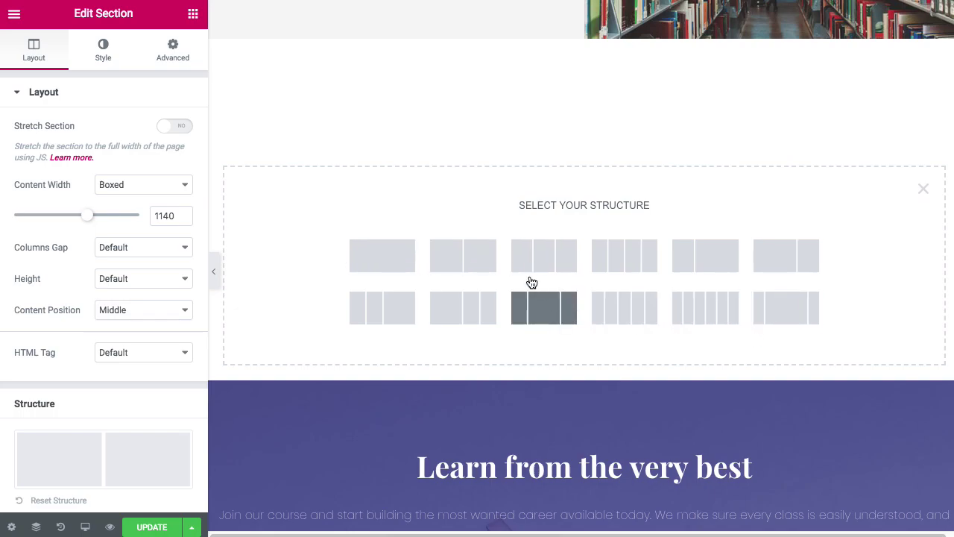
left_click(549, 253)
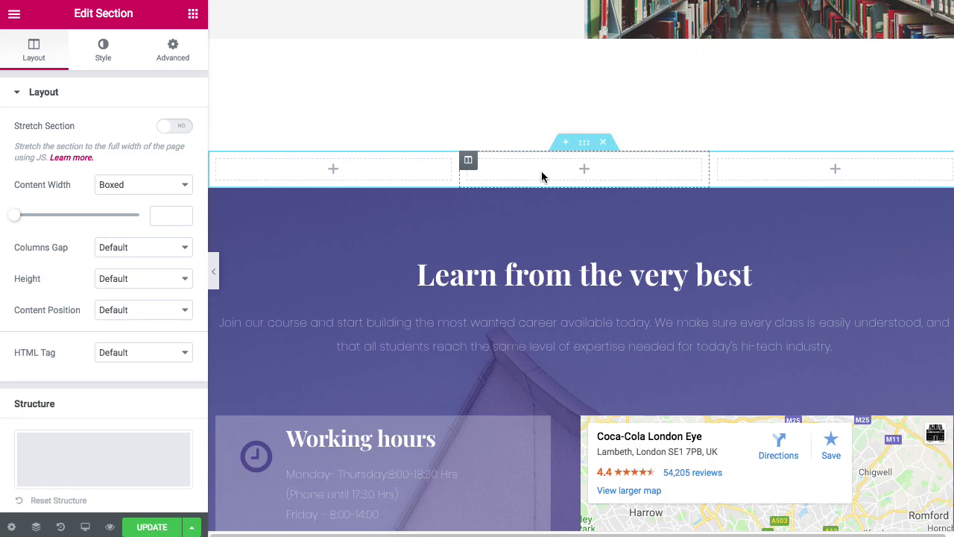
left_click(192, 15)
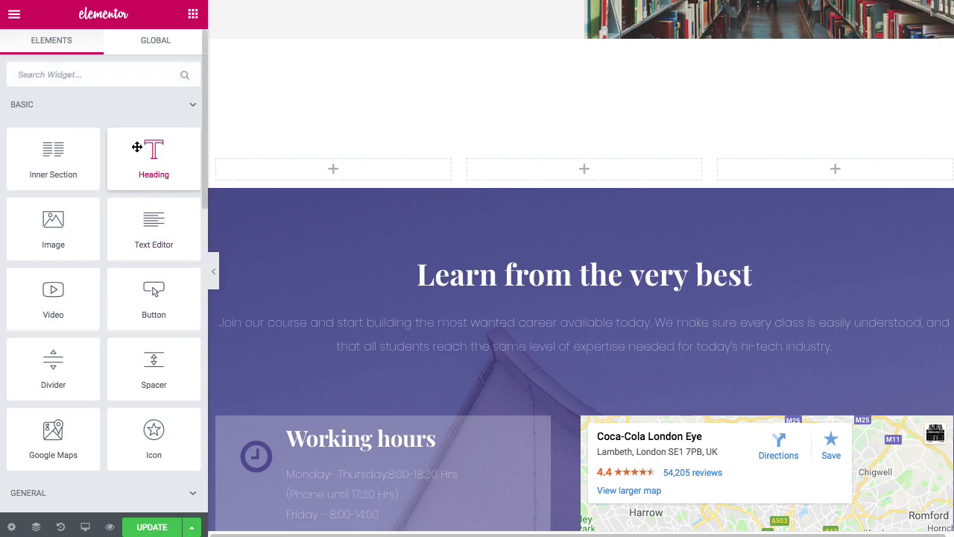
Step: Drop a Spacer into the first empty column and raise its height to 348 px
left_click_drag(153, 364, 322, 173)
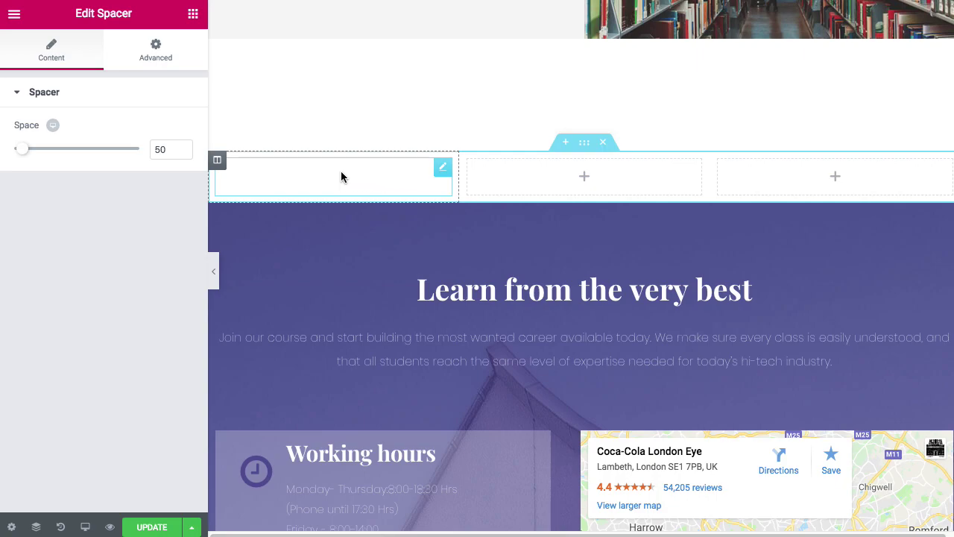
left_click_drag(23, 148, 87, 151)
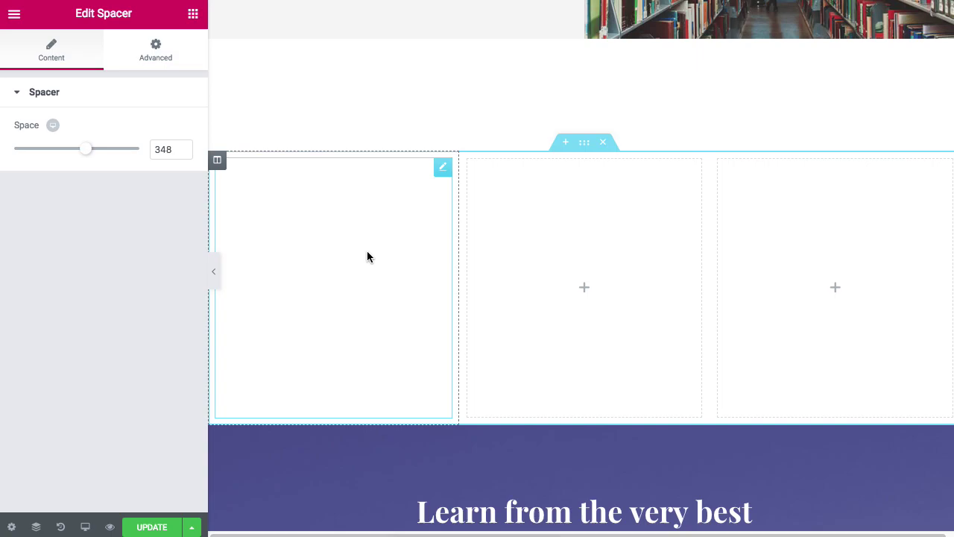
left_click(193, 15)
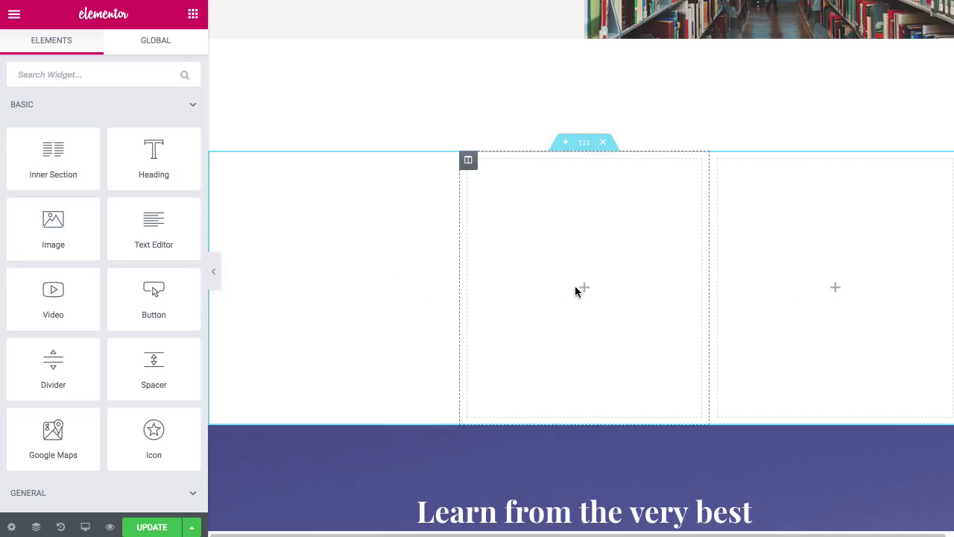
Step: Add a new single-column section above the three-column section
scroll(575, 286, "up", 1)
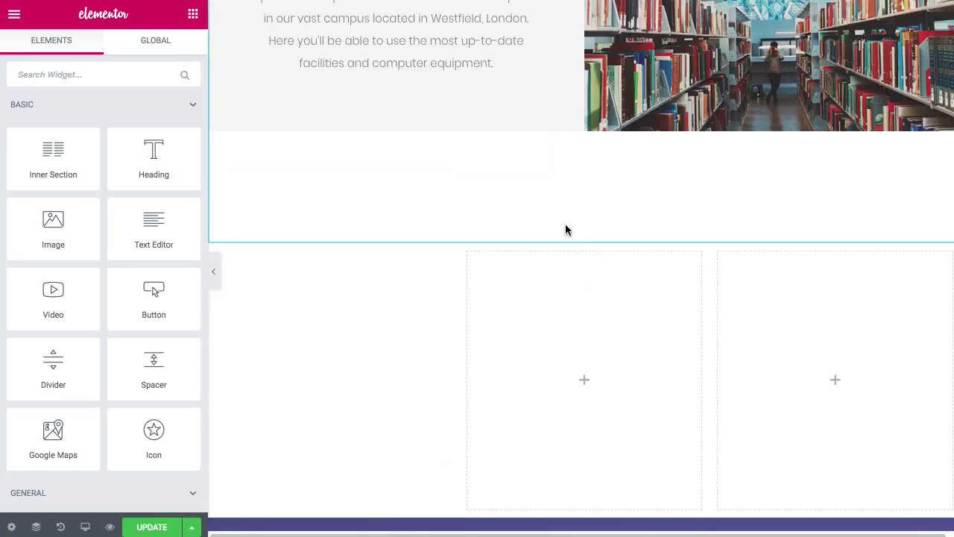
left_click(568, 235)
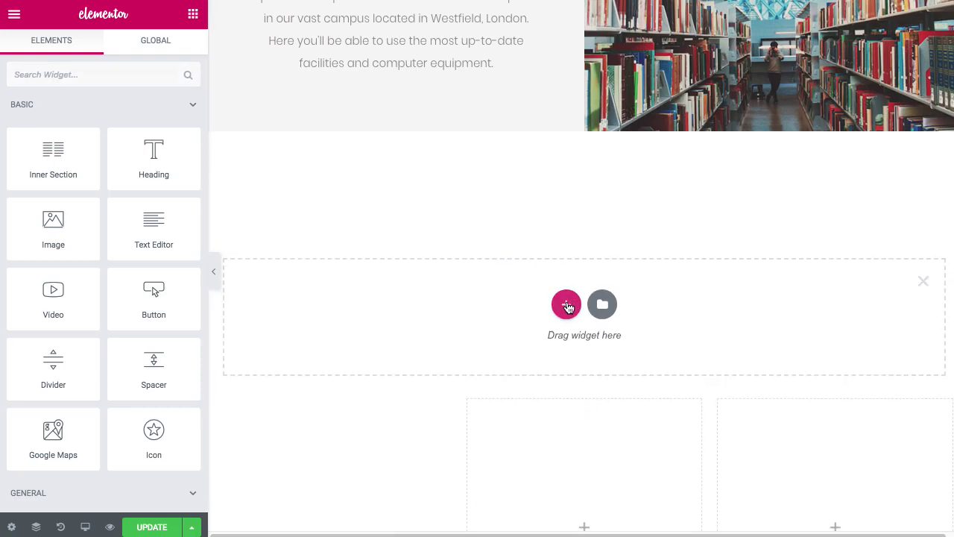
left_click(567, 306)
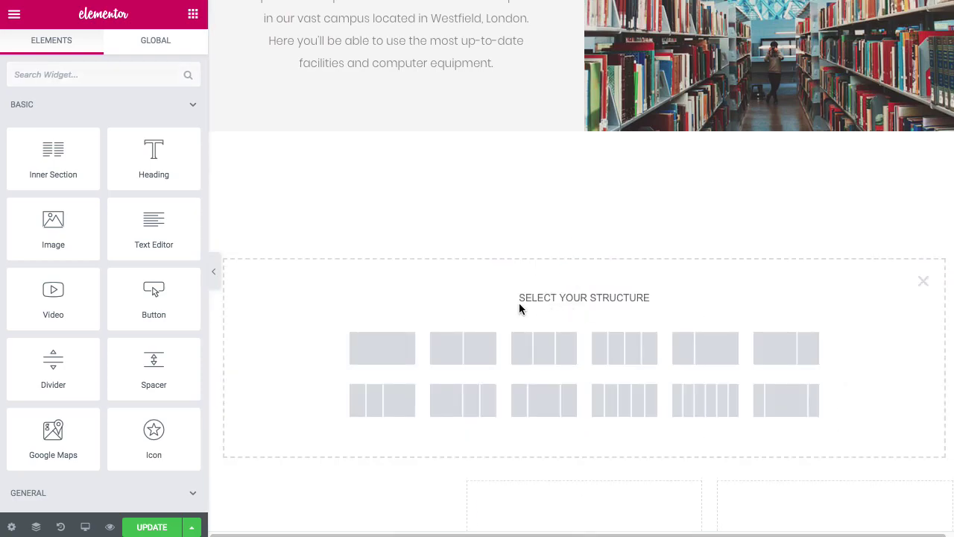
left_click(389, 353)
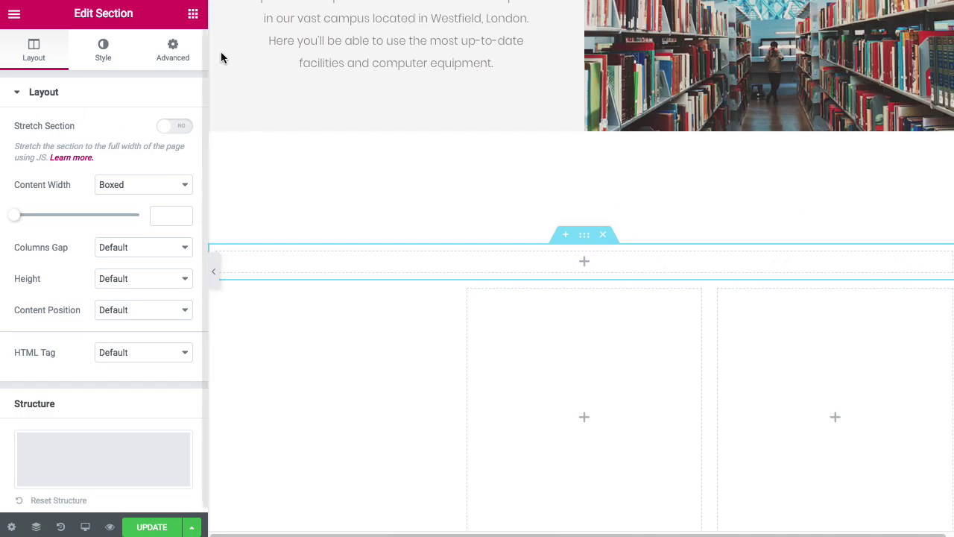
Step: Drop a Heading widget into the new section, with a Spacer above it
left_click(192, 13)
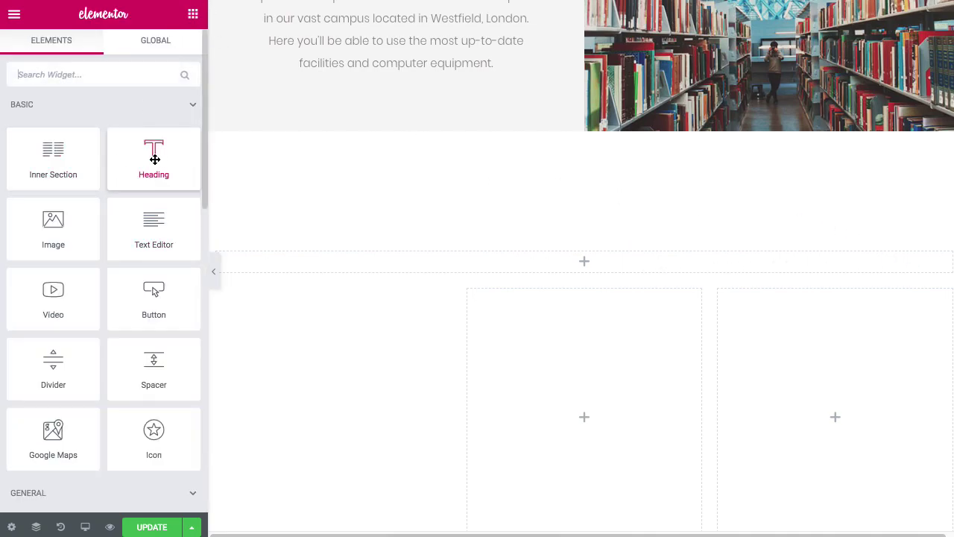
left_click_drag(154, 156, 570, 261)
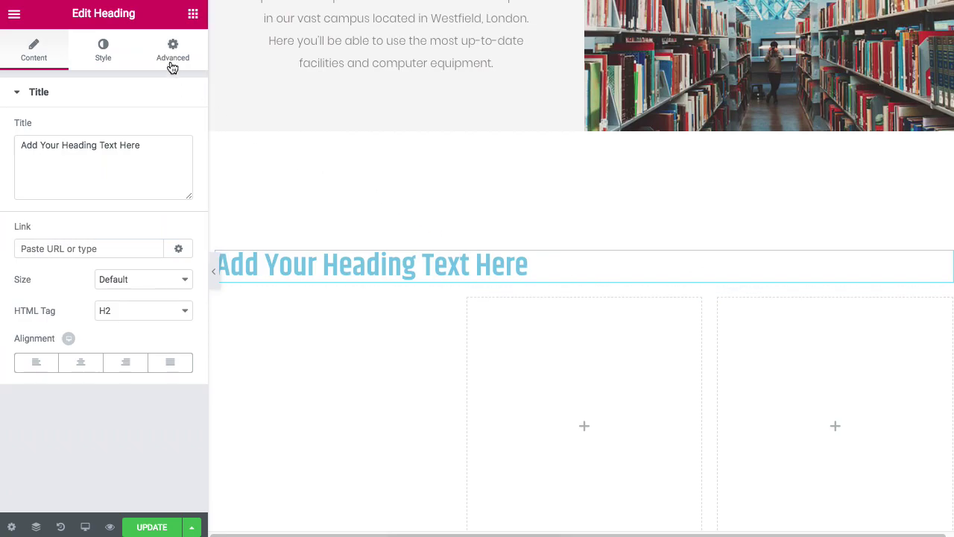
left_click(193, 14)
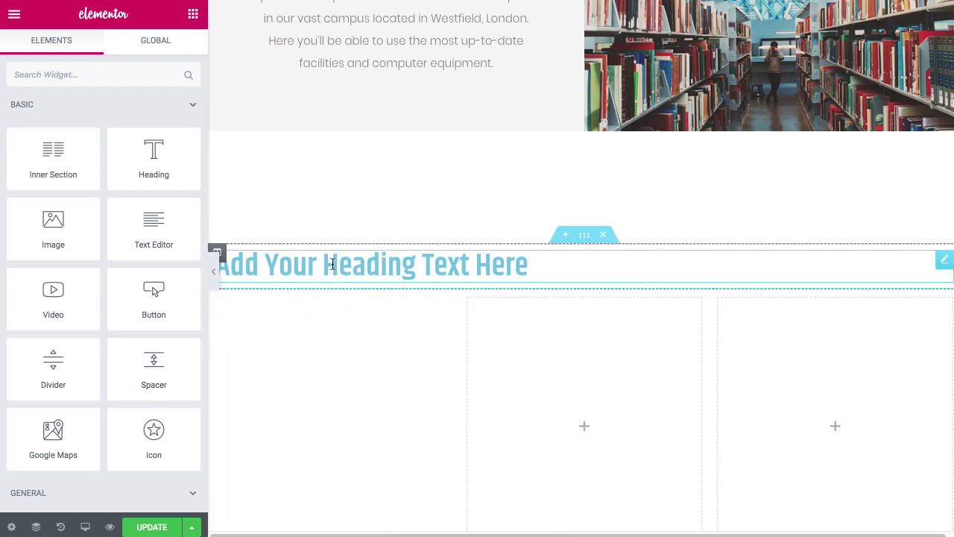
left_click_drag(153, 362, 421, 257)
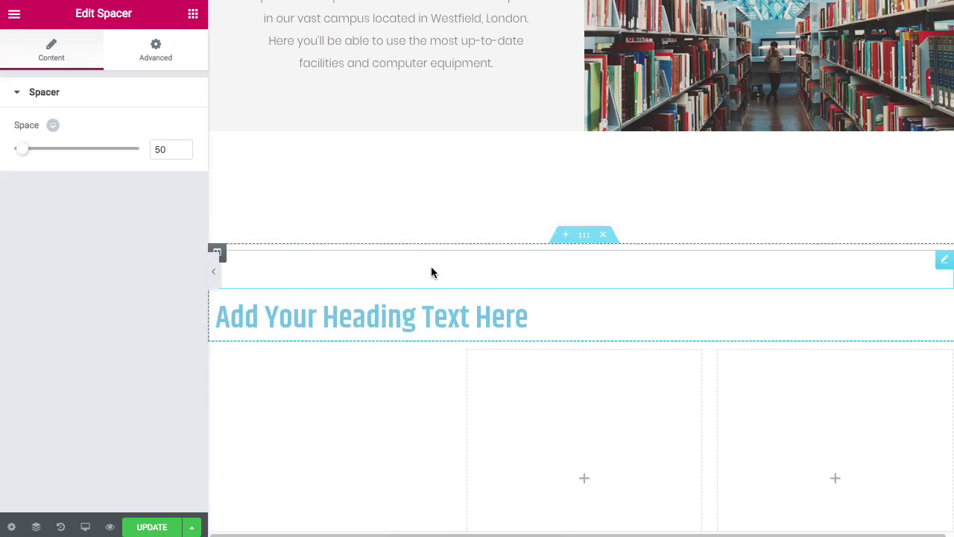
Step: Duplicate the spacer, move the copy below the heading, and set it to 176 px
right_click(528, 277)
left_click(554, 307)
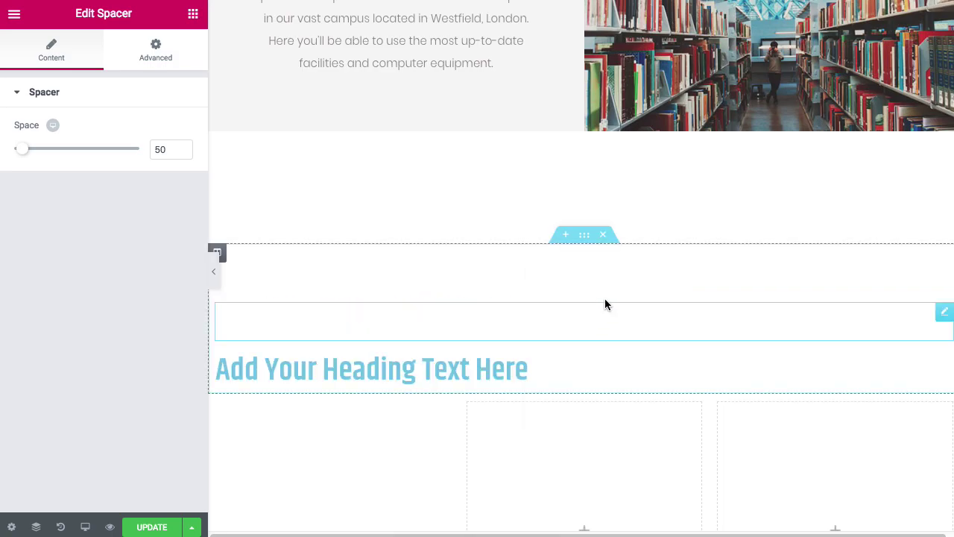
left_click_drag(584, 275, 563, 340)
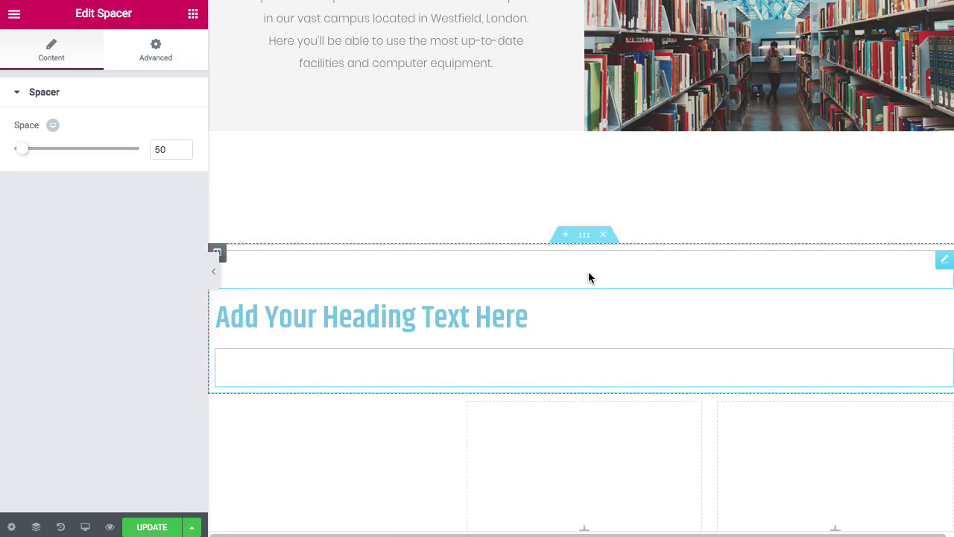
left_click_drag(24, 149, 39, 149)
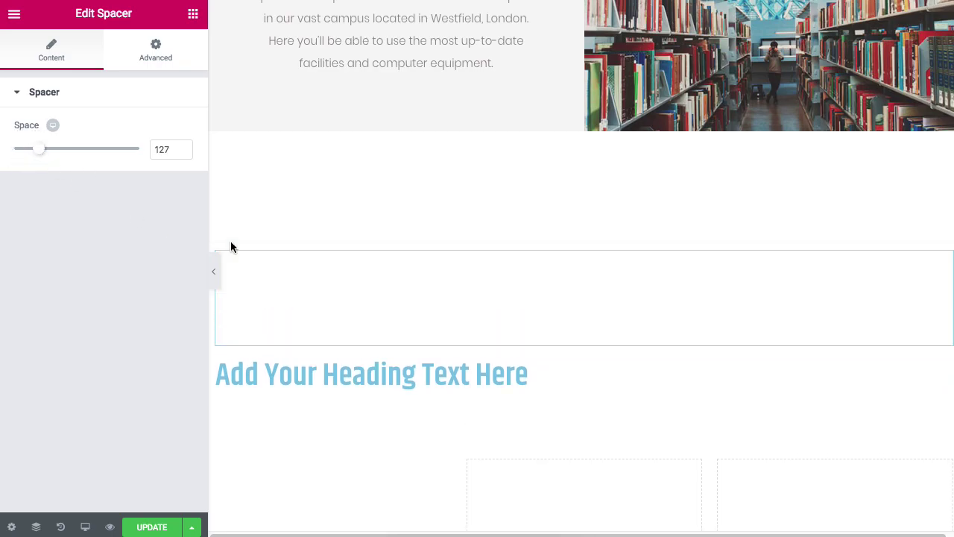
key("ctrl+z")
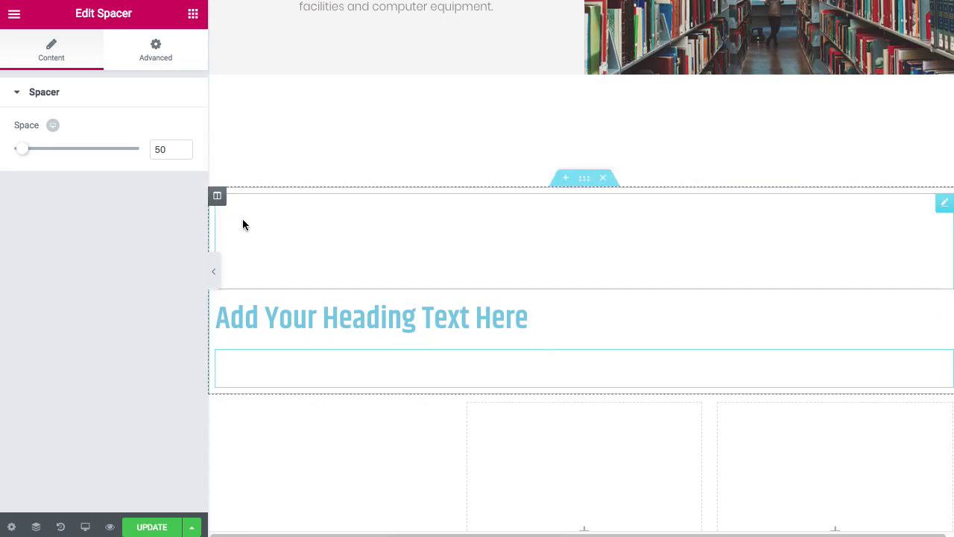
left_click_drag(26, 153, 51, 158)
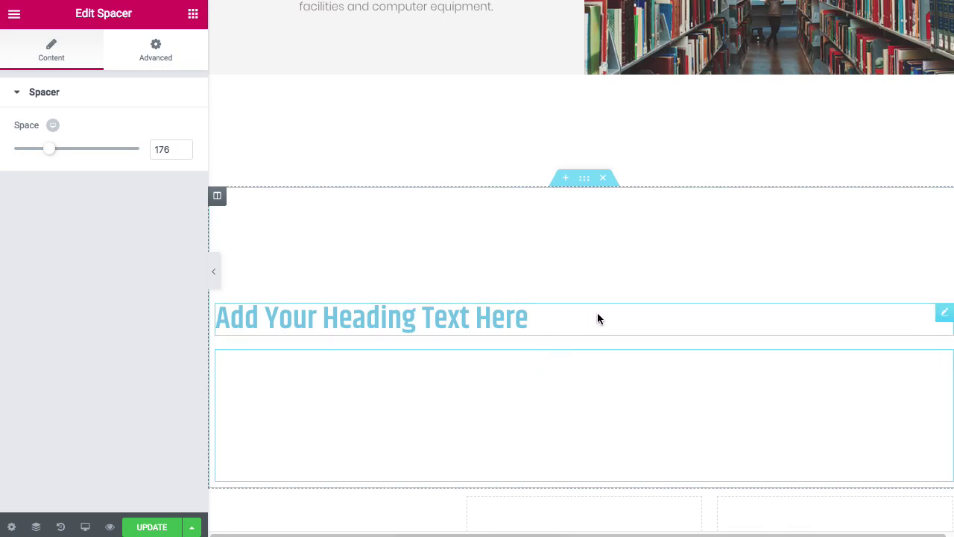
scroll(717, 382, "down", 1)
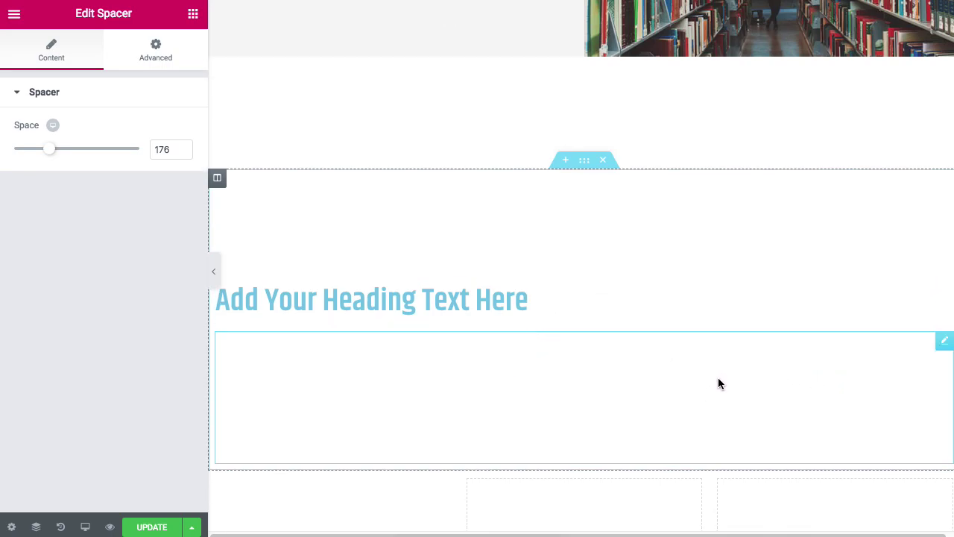
Step: Give the heading section a Classic background colour of #b5b5b5
right_click(584, 161)
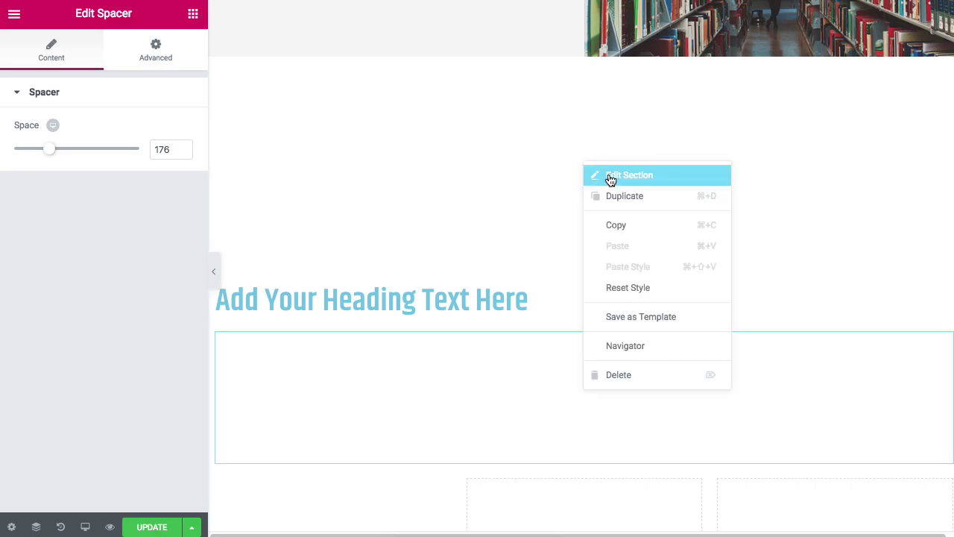
left_click(613, 182)
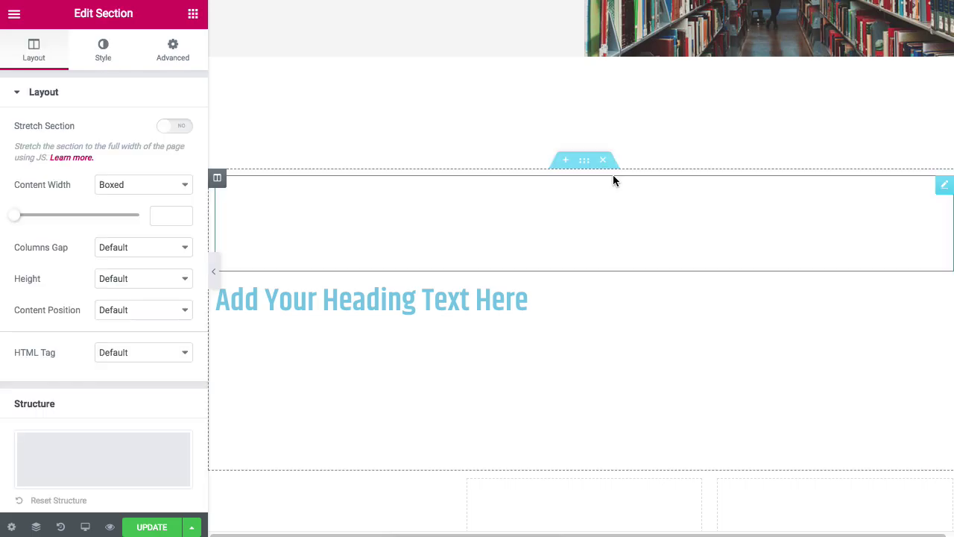
left_click(103, 49)
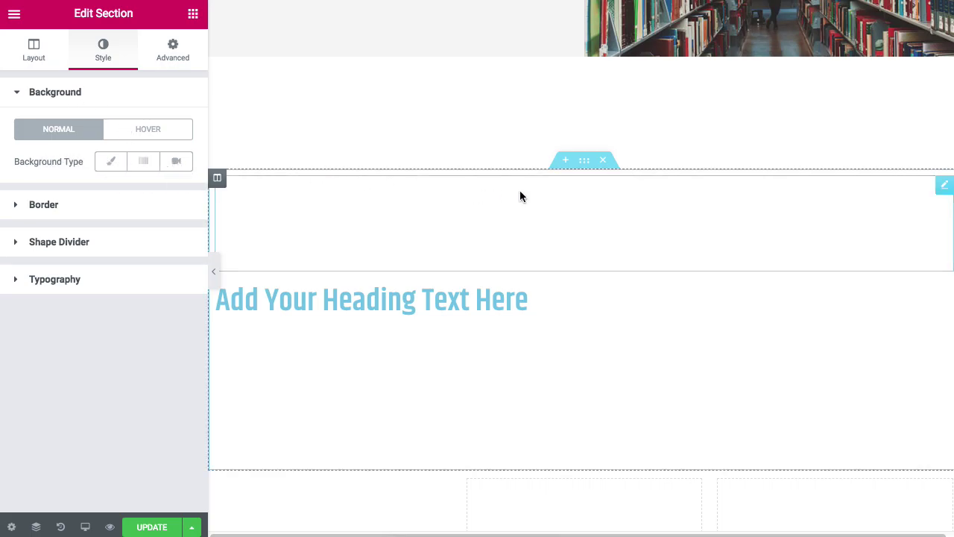
left_click(110, 166)
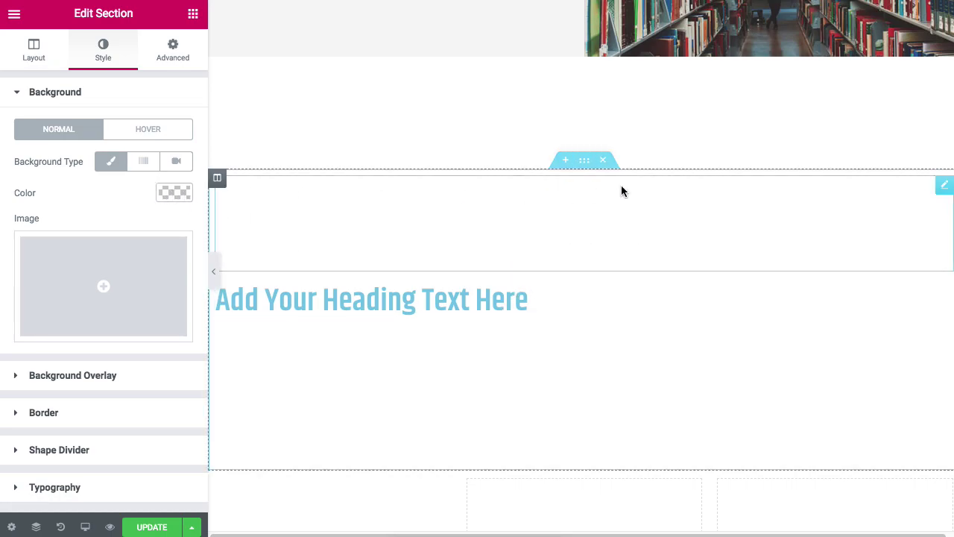
left_click(173, 193)
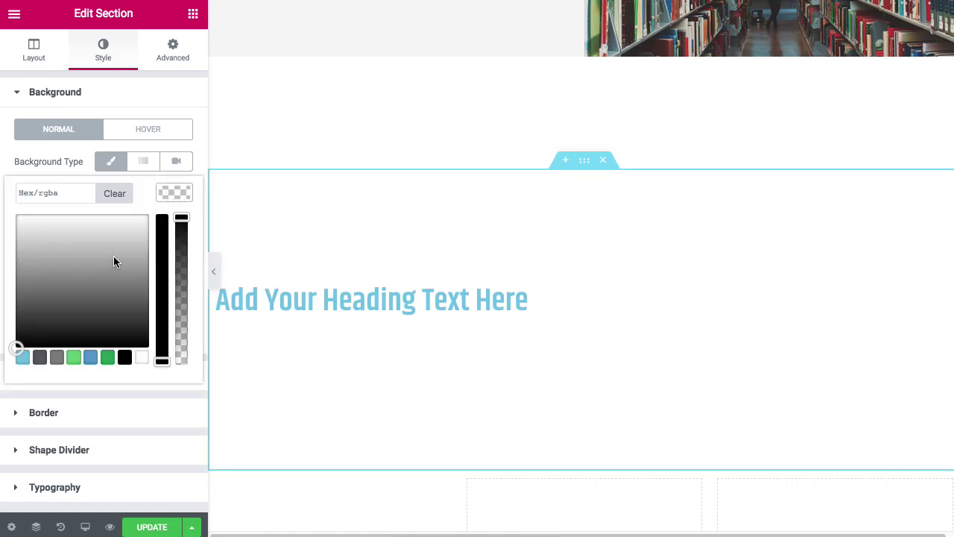
left_click_drag(34, 300, 7, 253)
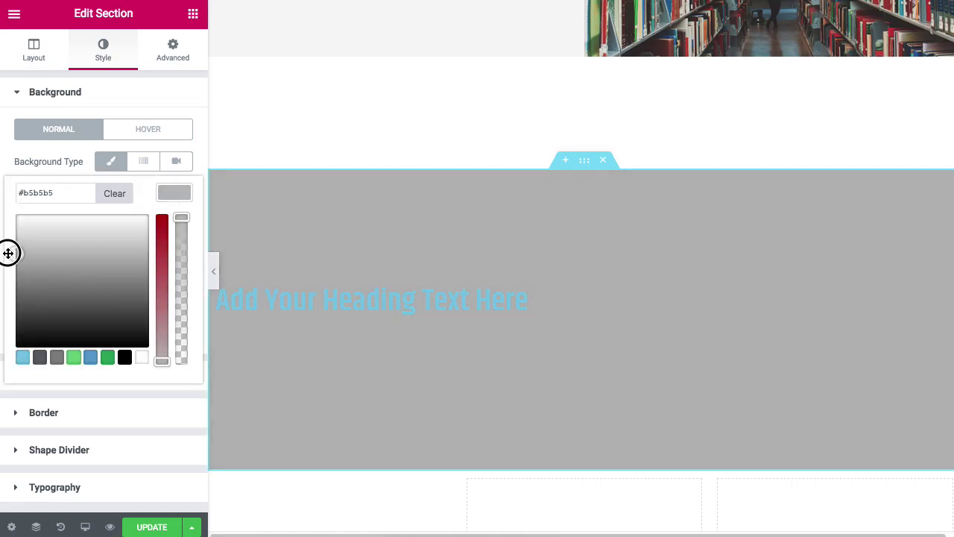
left_click(174, 195)
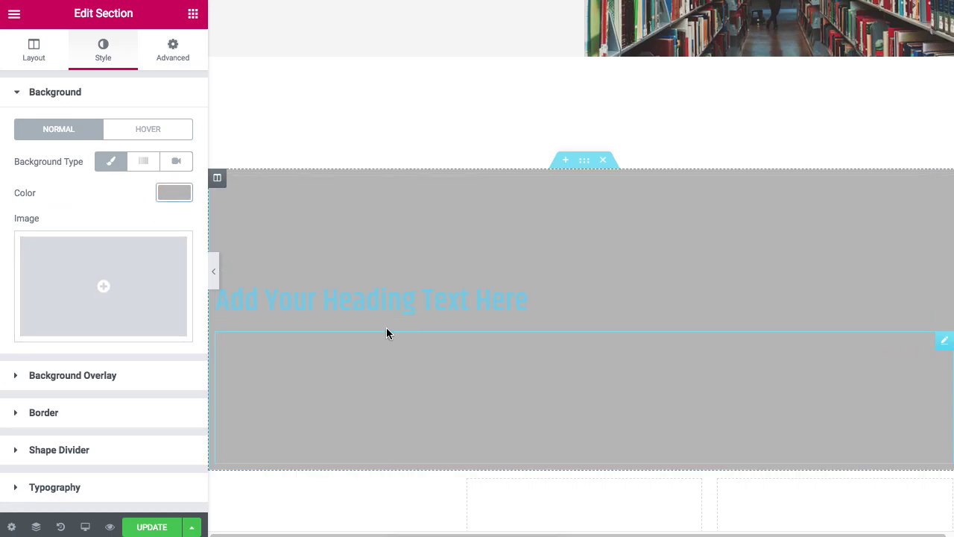
Step: Set the heading's text colour to white #ffffff
left_click(510, 301)
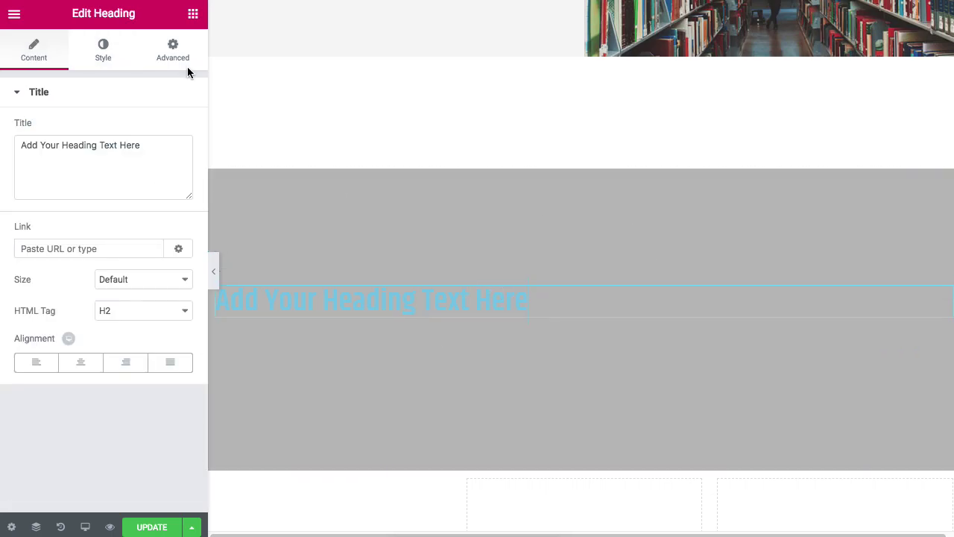
left_click(102, 44)
left_click(181, 130)
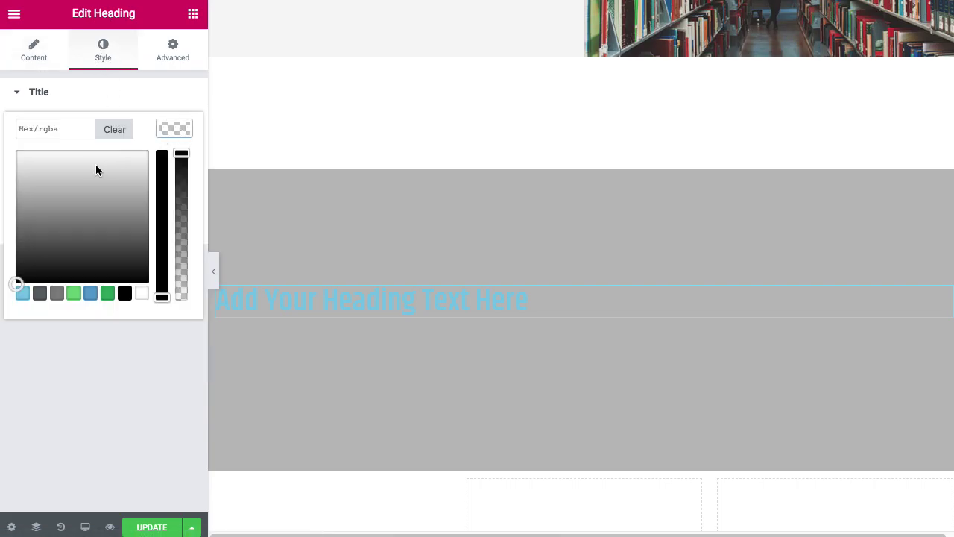
left_click_drag(96, 171, 2, 132)
left_click(176, 130)
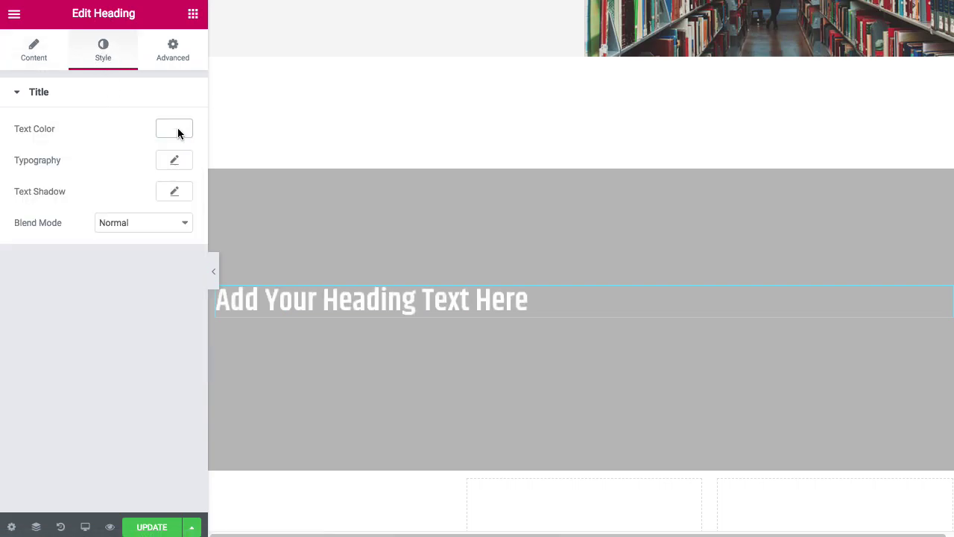
Step: Reopen the heading section's Style background settings
right_click(584, 160)
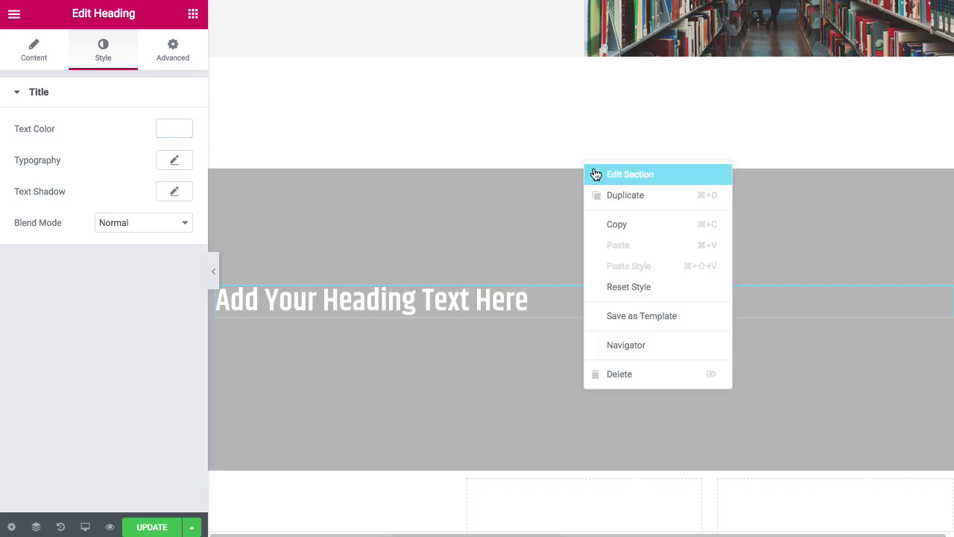
left_click(605, 179)
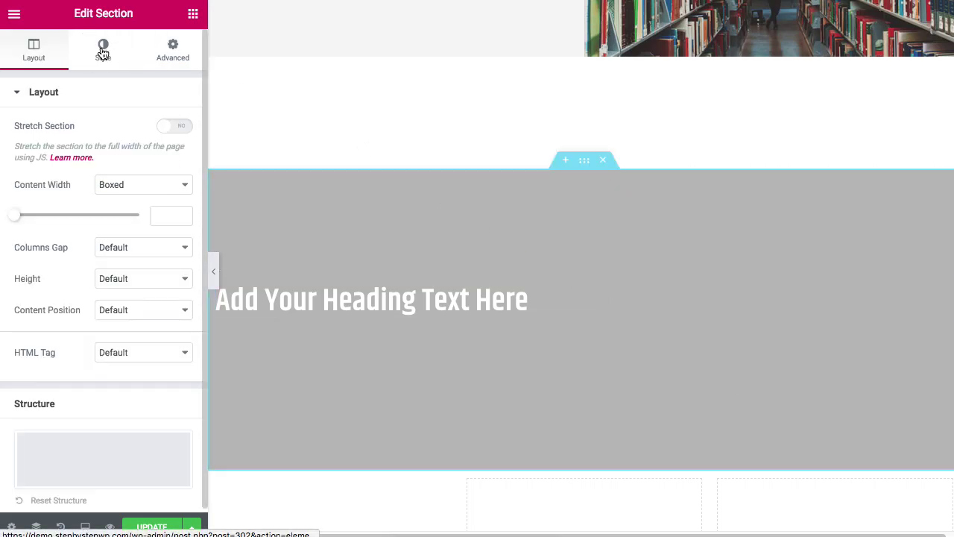
left_click(104, 50)
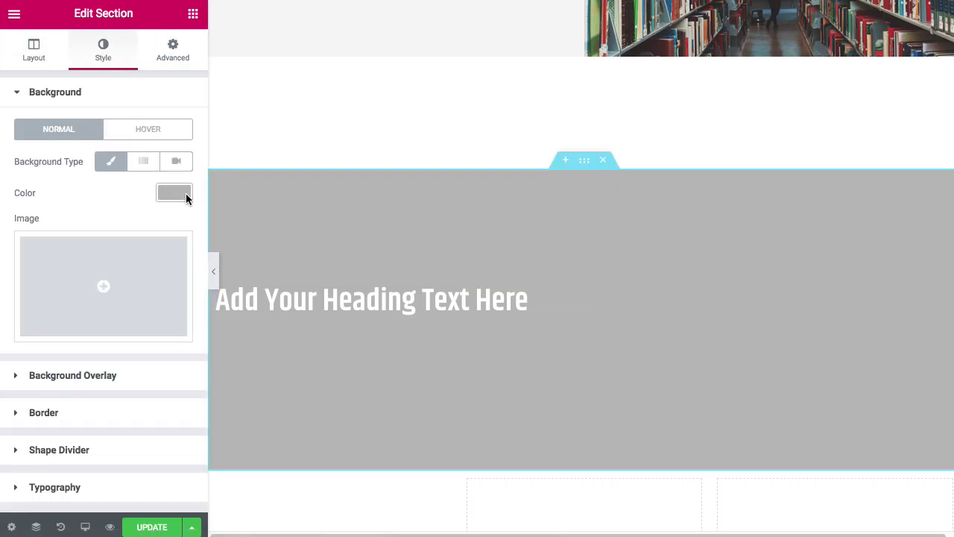
Step: Try a gradient with a dark blue second colour, then switch to a YouTube background video (10–70 s)
left_click(141, 167)
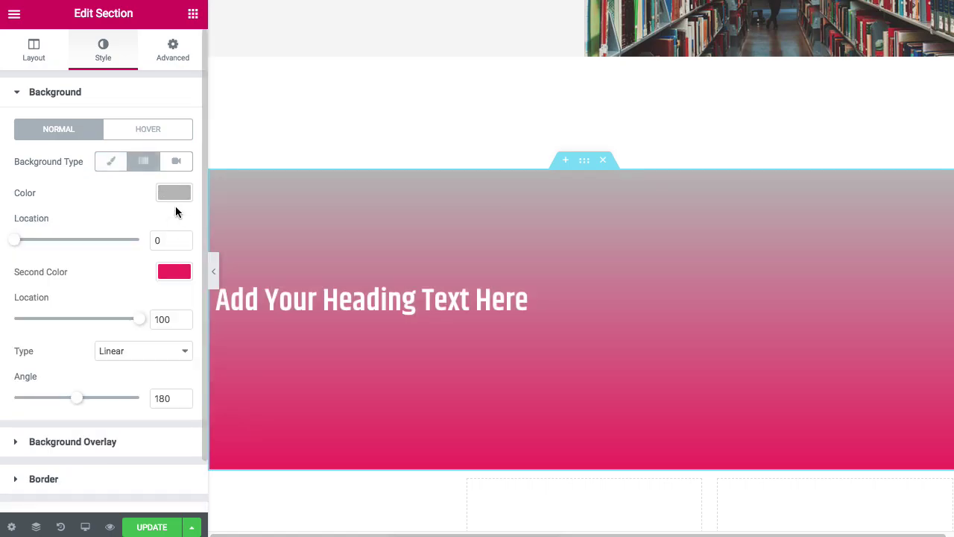
left_click(173, 272)
left_click_drag(83, 323, 91, 372)
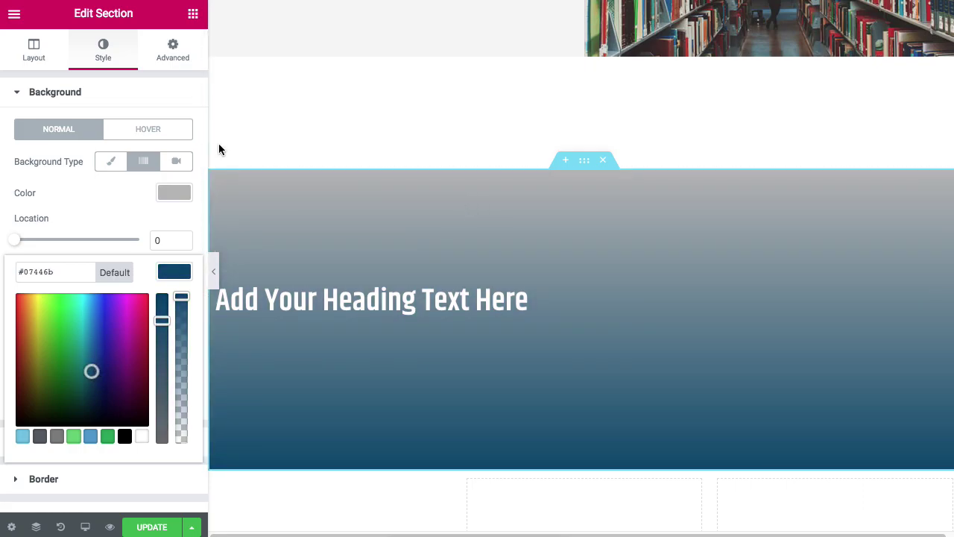
left_click(174, 273)
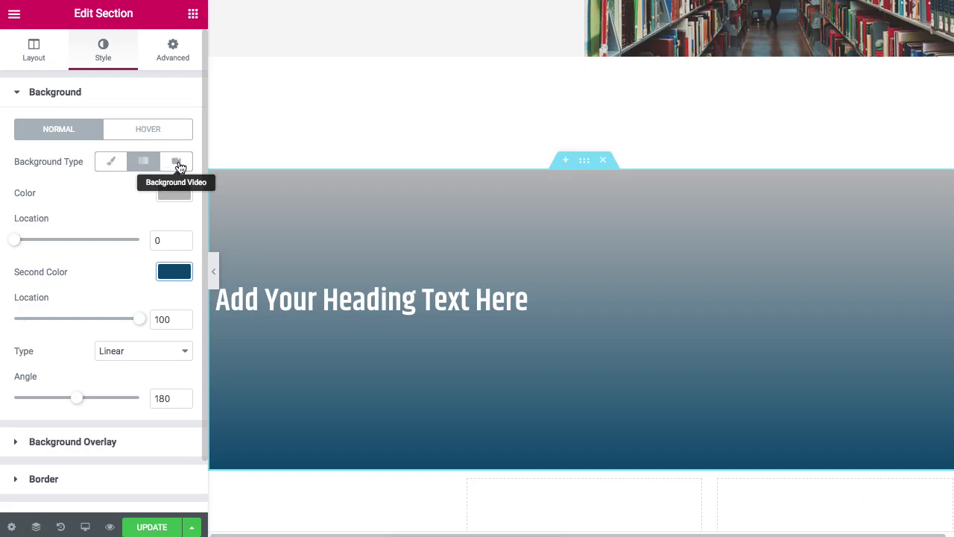
left_click(178, 162)
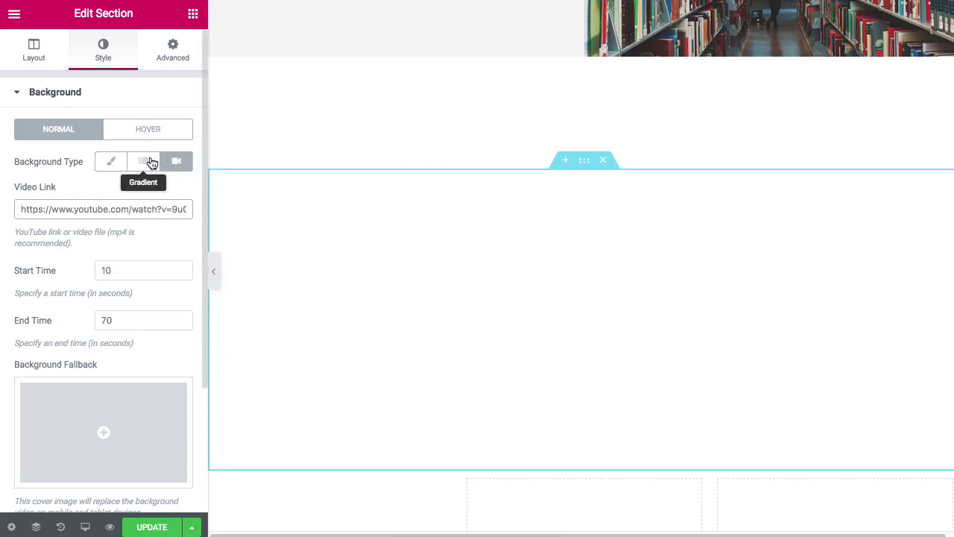
Step: Switch the section background to Classic and clear the grey colour value
left_click(110, 162)
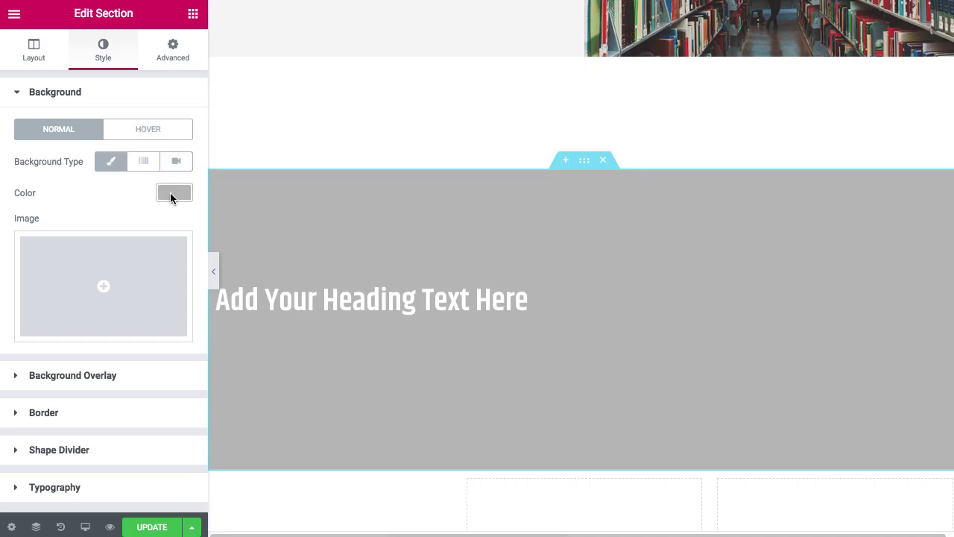
left_click(173, 195)
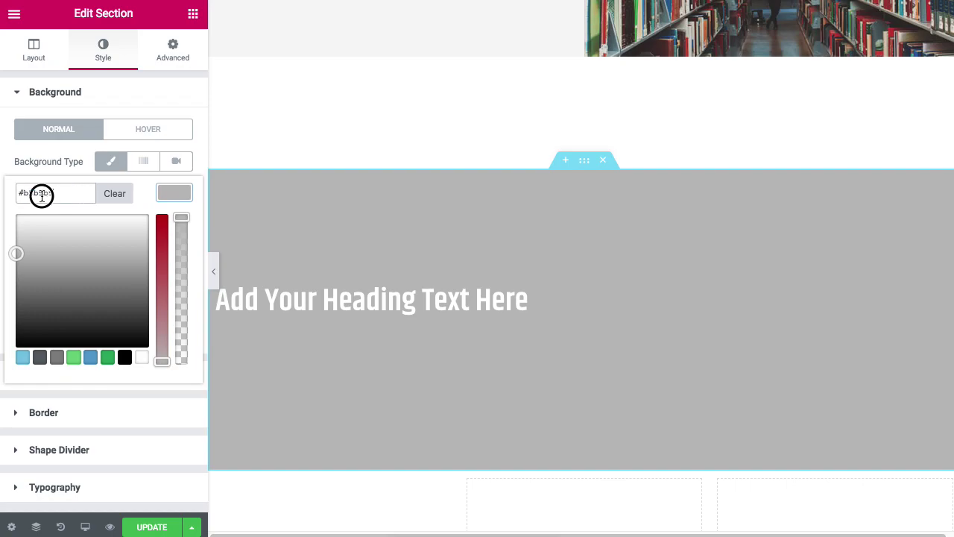
triple_click(41, 195)
left_click(111, 193)
left_click(169, 191)
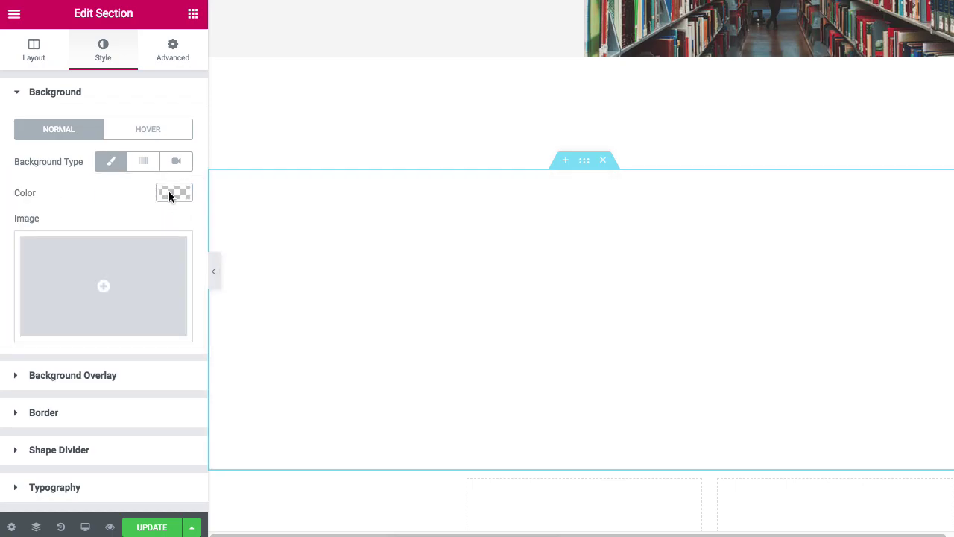
Step: Insert the storefront photo as the section's background image
left_click(109, 301)
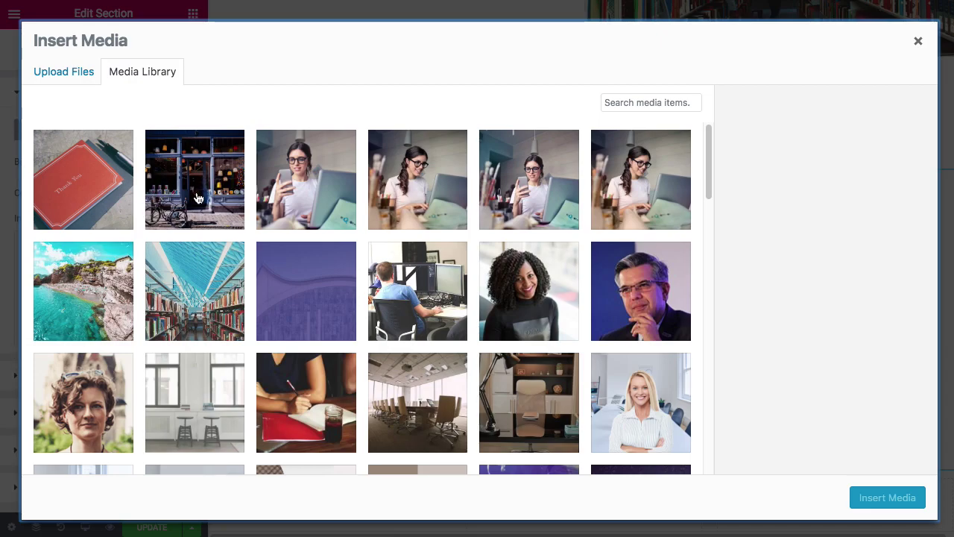
left_click(198, 197)
left_click(888, 498)
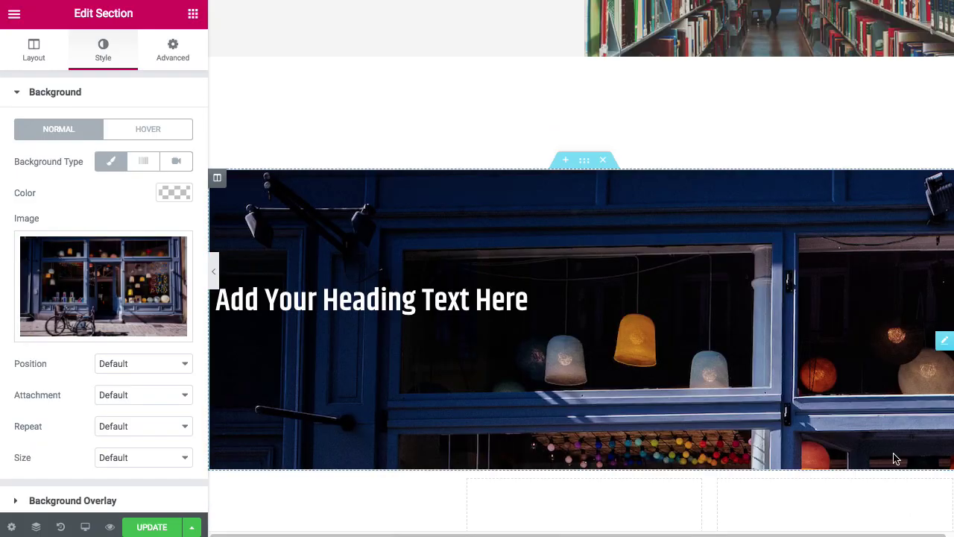
scroll(744, 313, "down", 1)
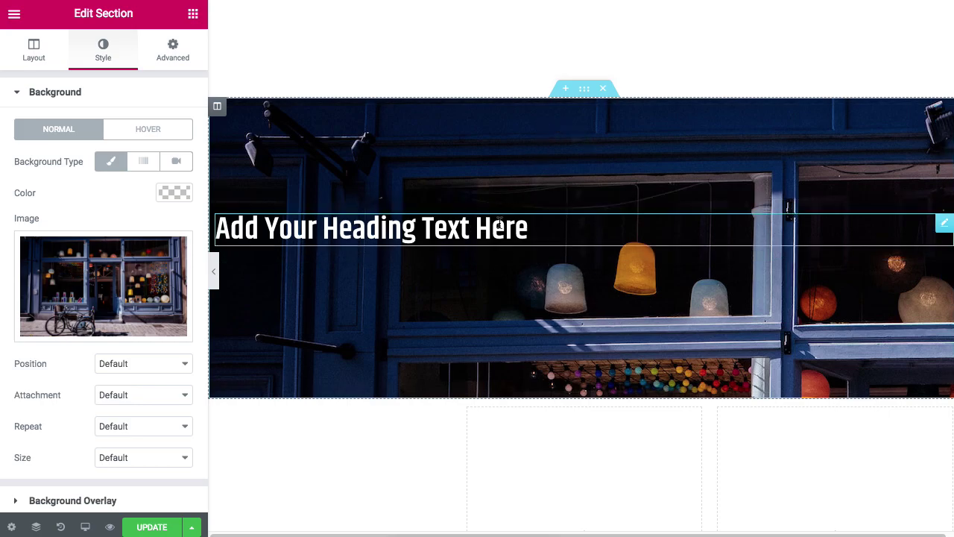
scroll(556, 198, "down", 3)
scroll(580, 224, "down", 2)
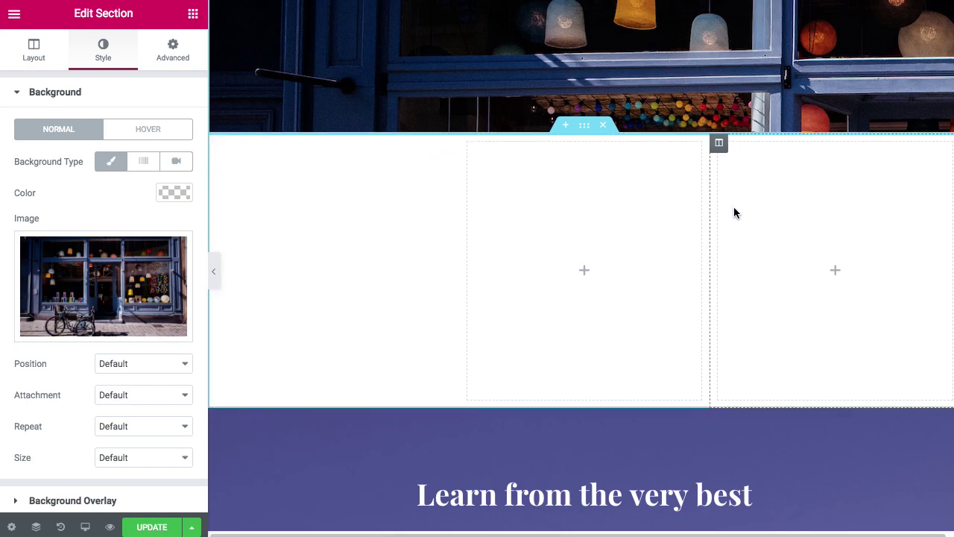
scroll(632, 234, "up", 2)
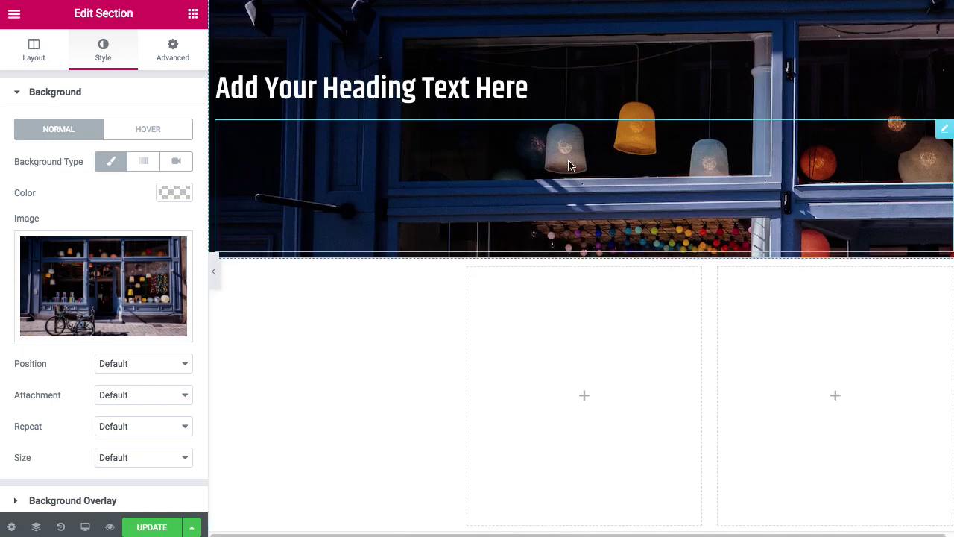
scroll(568, 166, "up", 2)
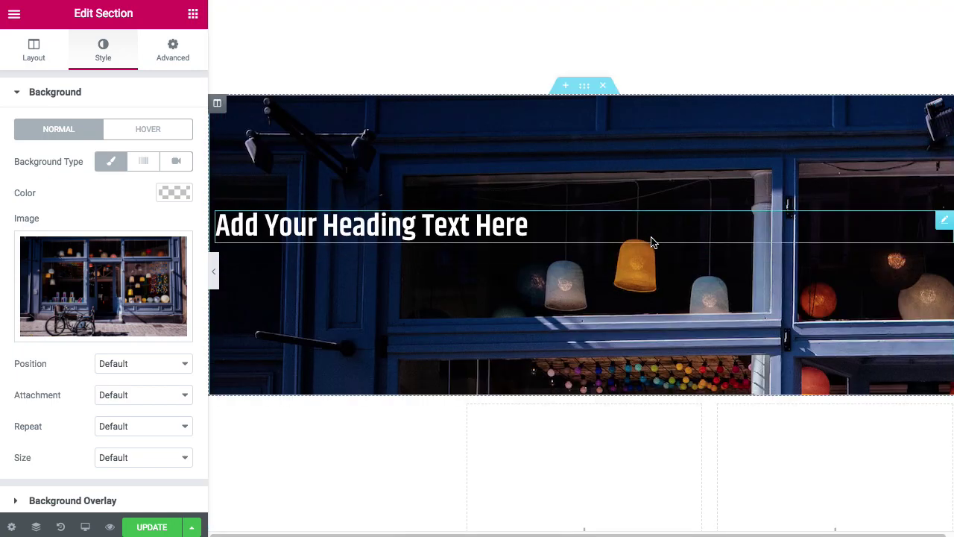
scroll(652, 255, "down", 3)
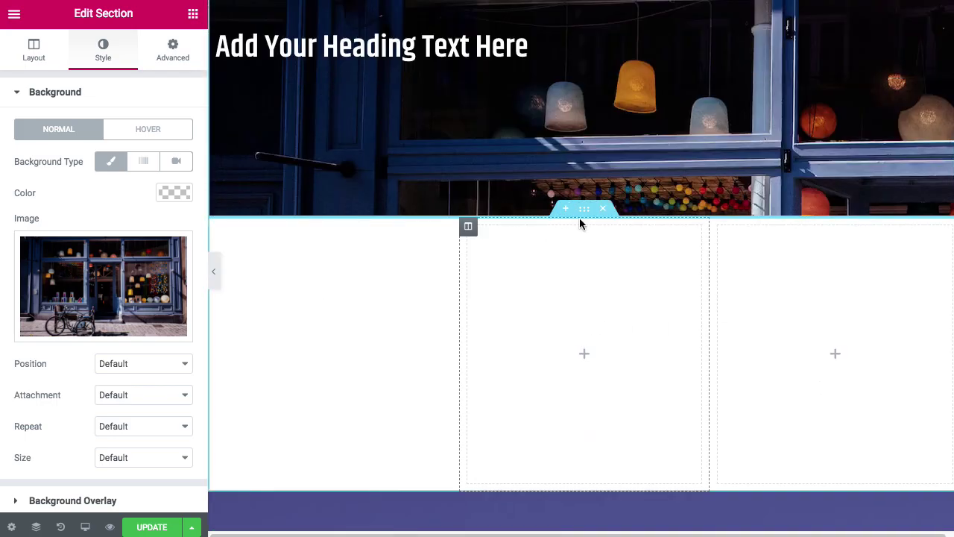
Step: Set cliffbeach.jpg as the three-column section's Classic background image
right_click(585, 214)
left_click(615, 223)
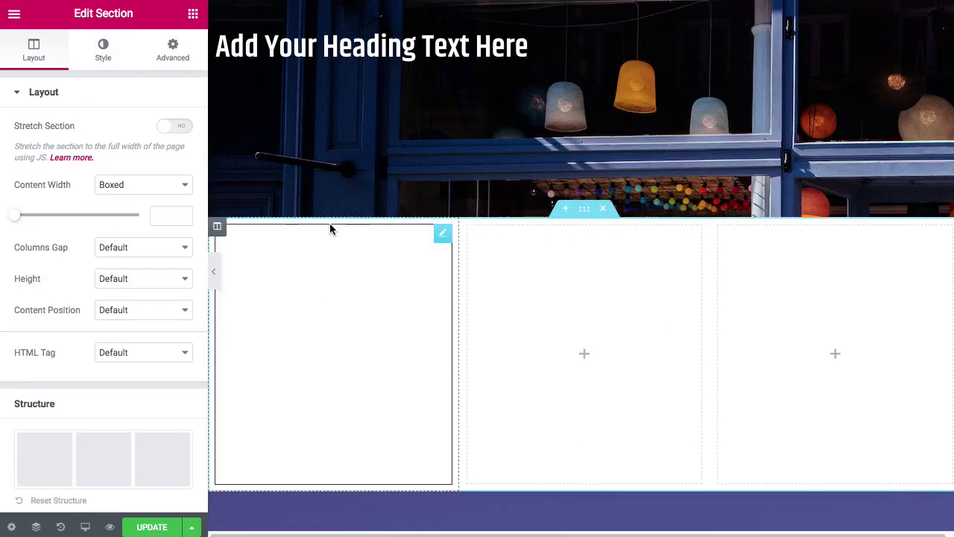
left_click(102, 52)
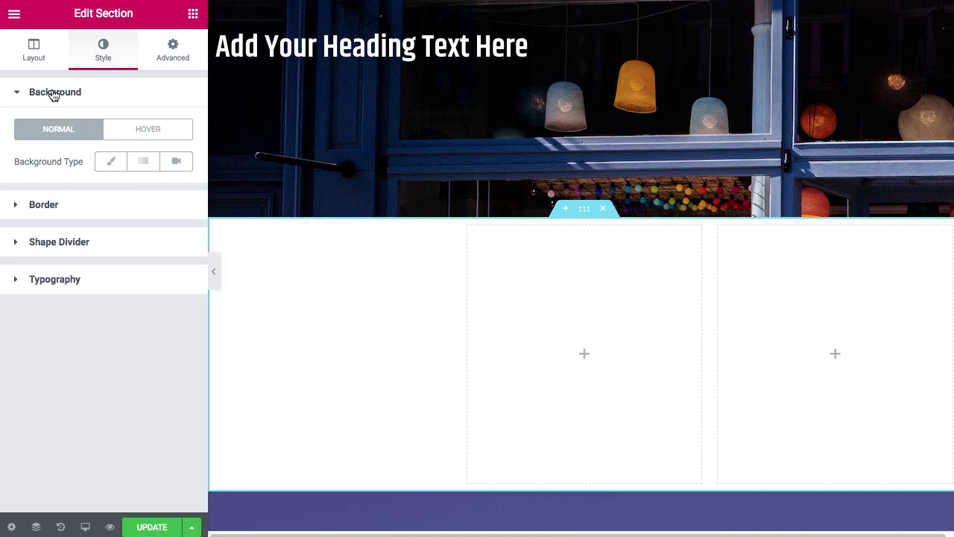
left_click(110, 161)
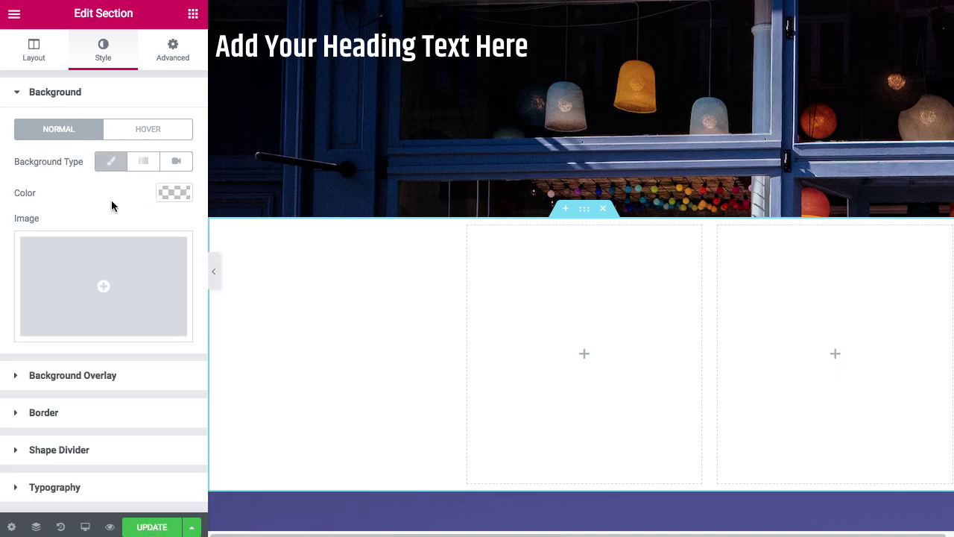
left_click(111, 292)
left_click(197, 311)
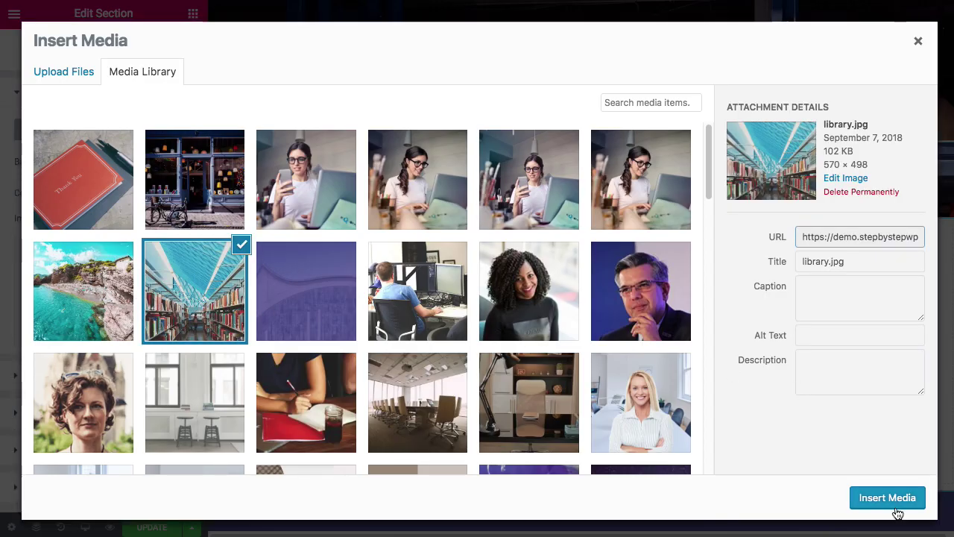
left_click(82, 307)
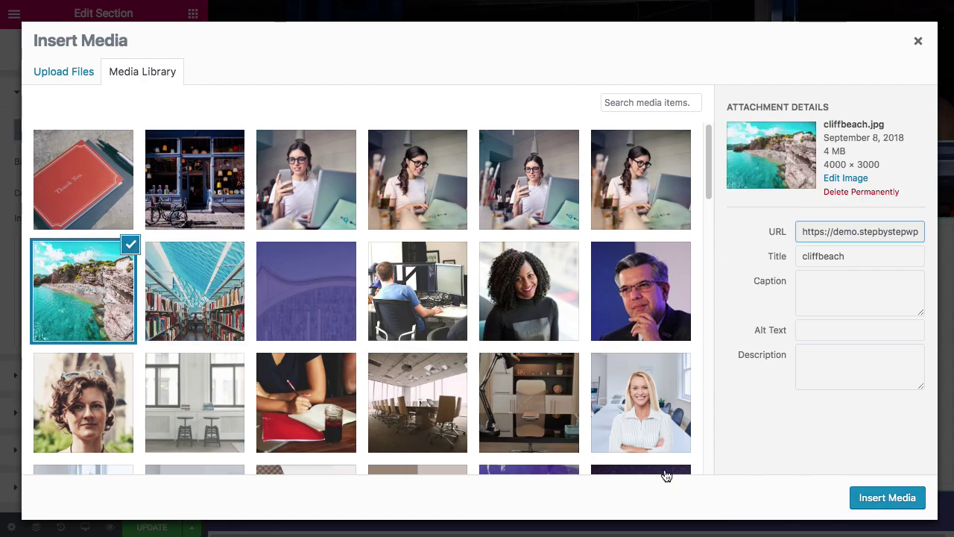
left_click(887, 497)
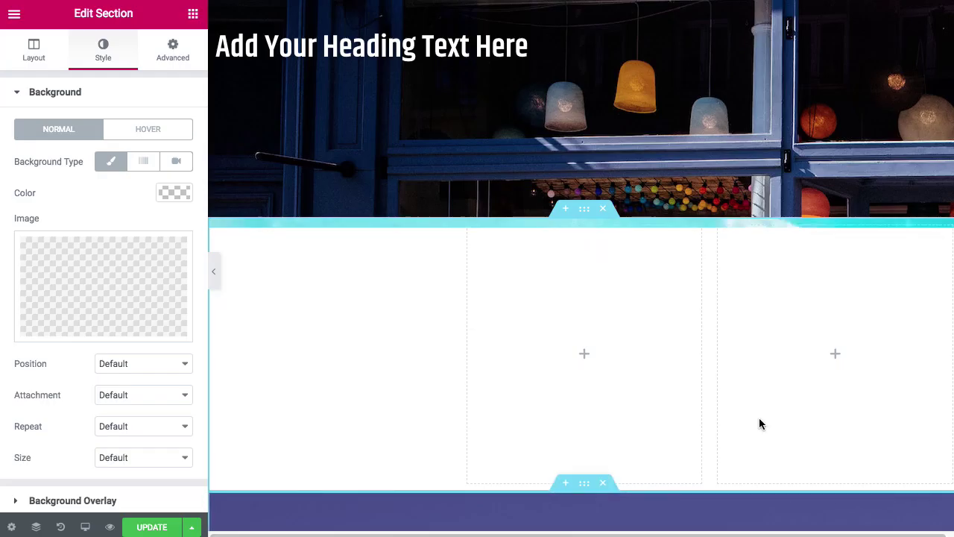
scroll(687, 316, "down", 2)
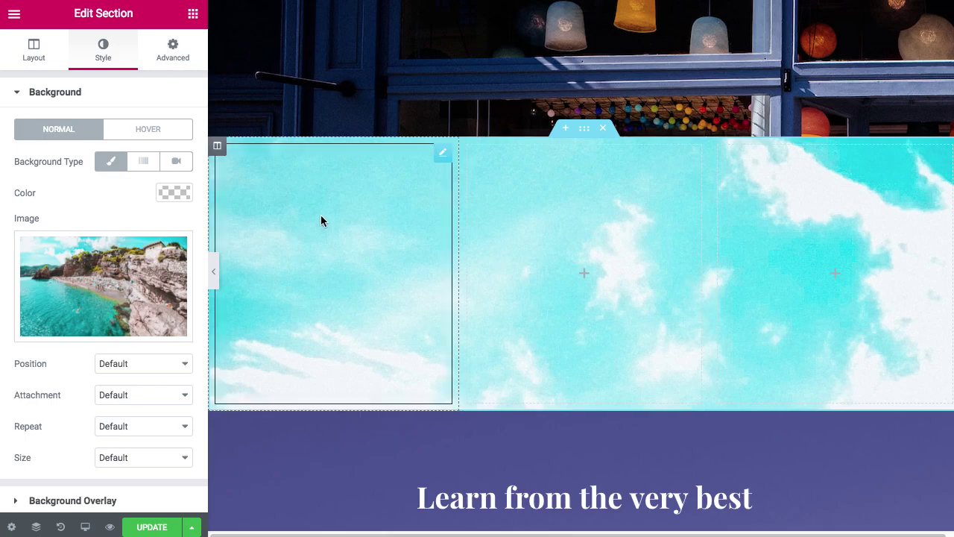
left_click(85, 528)
Step: Preview at mobile width, duplicate the sky-section spacer, and move it higher
left_click(68, 488)
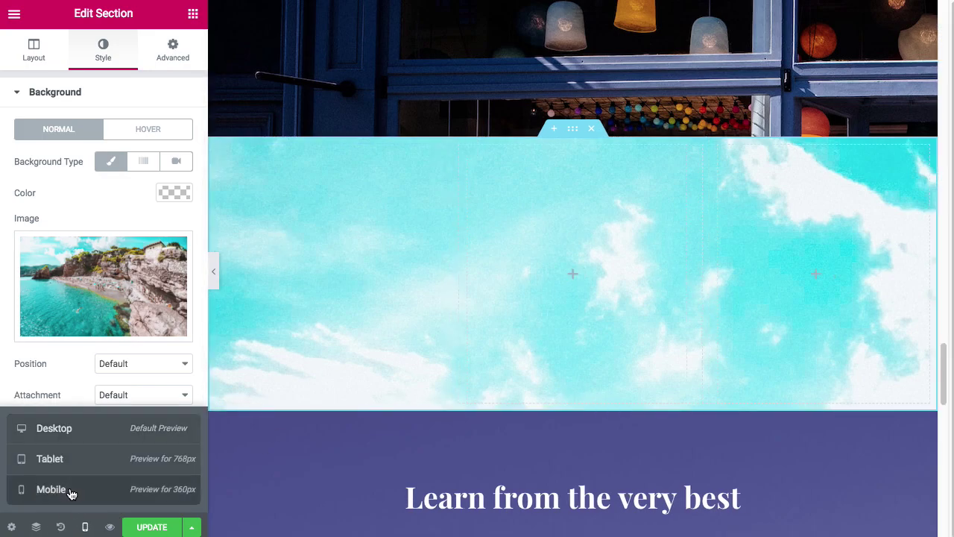
scroll(613, 328, "down", 2)
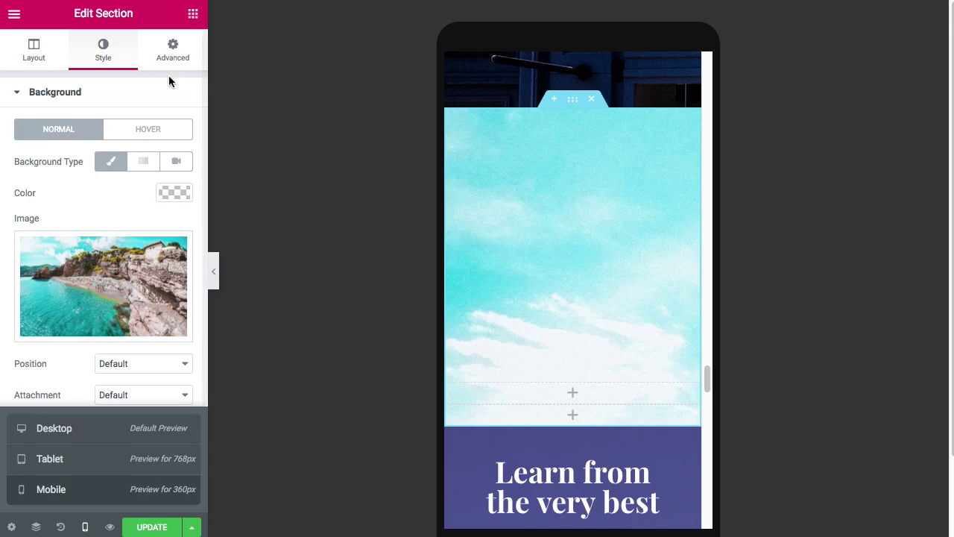
right_click(599, 249)
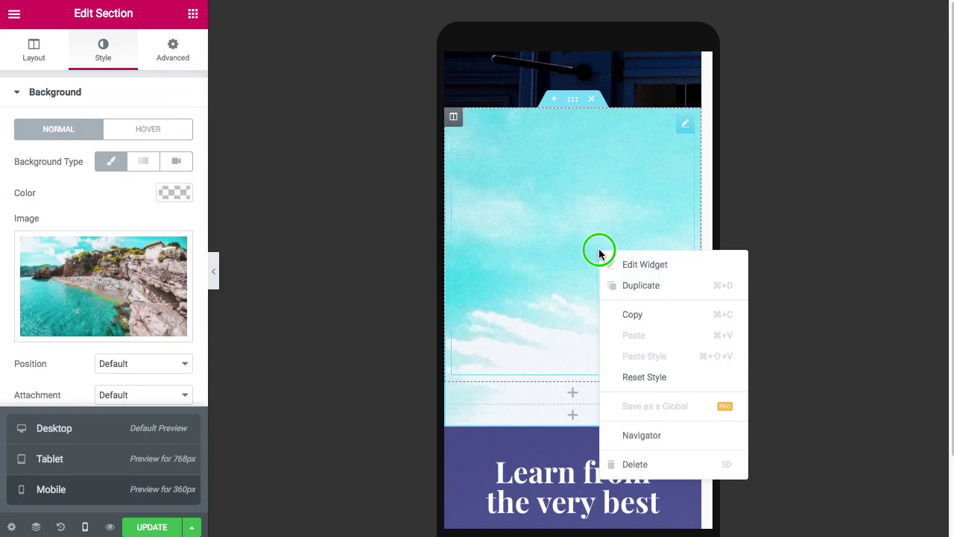
left_click(637, 284)
scroll(635, 282, "down", 4)
scroll(634, 277, "down", 1)
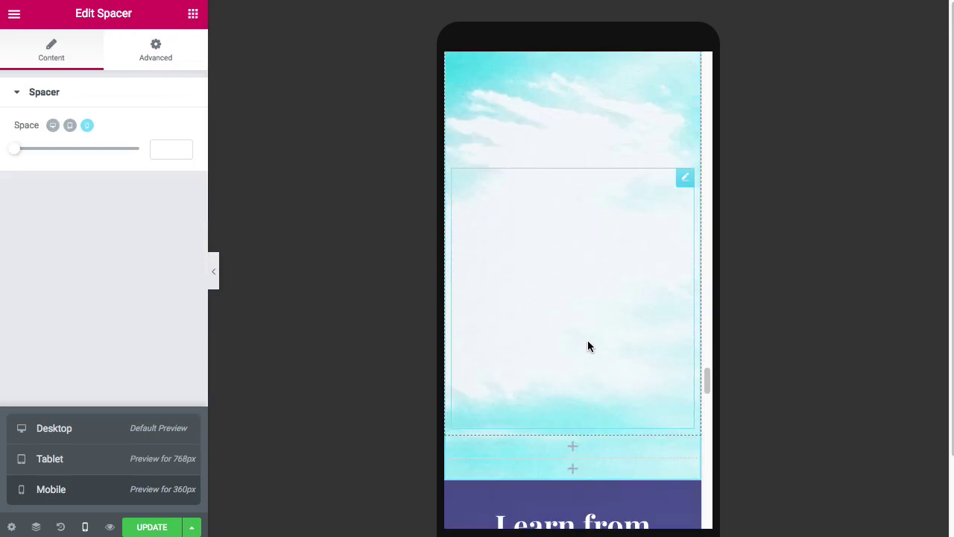
left_click_drag(588, 343, 563, 182)
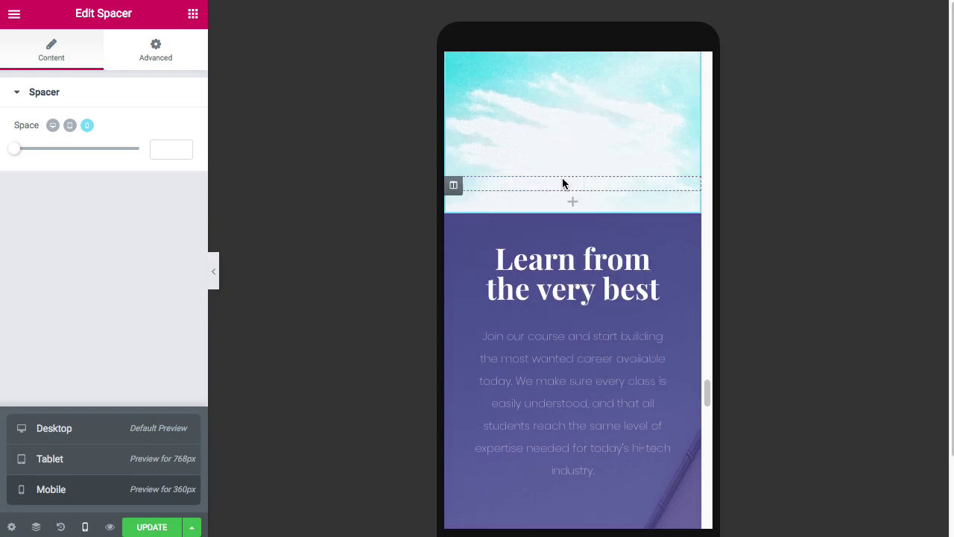
Step: Drag the spacer back near the top of the sky section
right_click(600, 207)
left_click(601, 208)
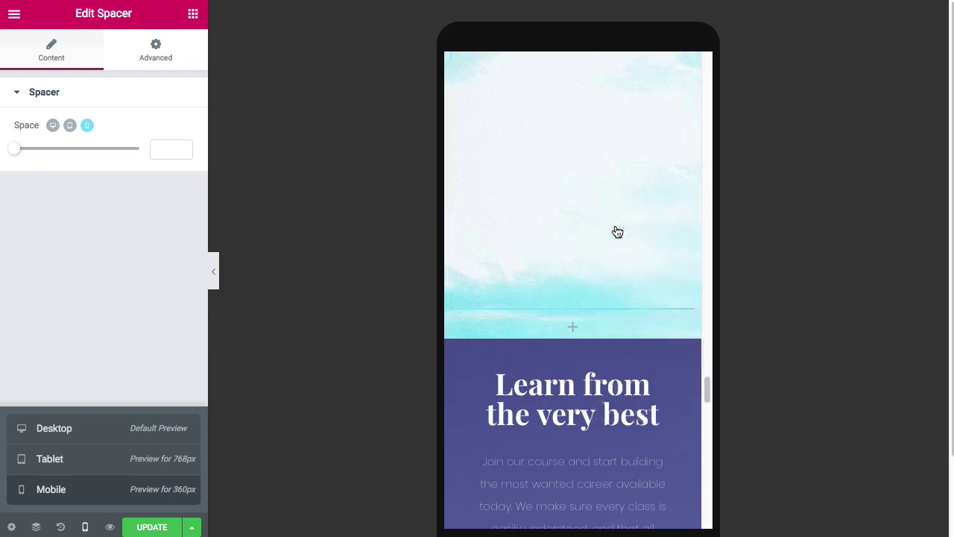
left_click(582, 292)
left_click_drag(581, 292, 578, 119)
scroll(583, 193, "down", 2)
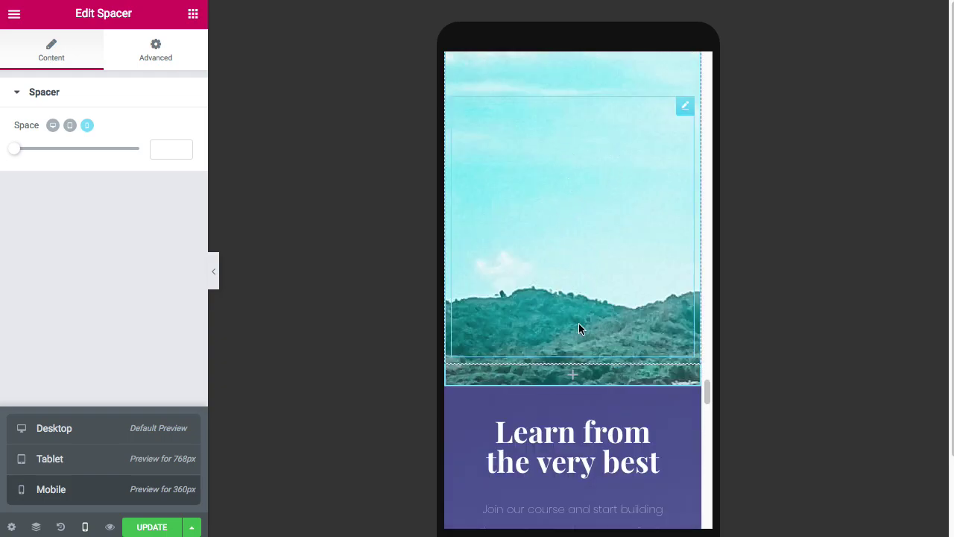
scroll(587, 302, "down", 2)
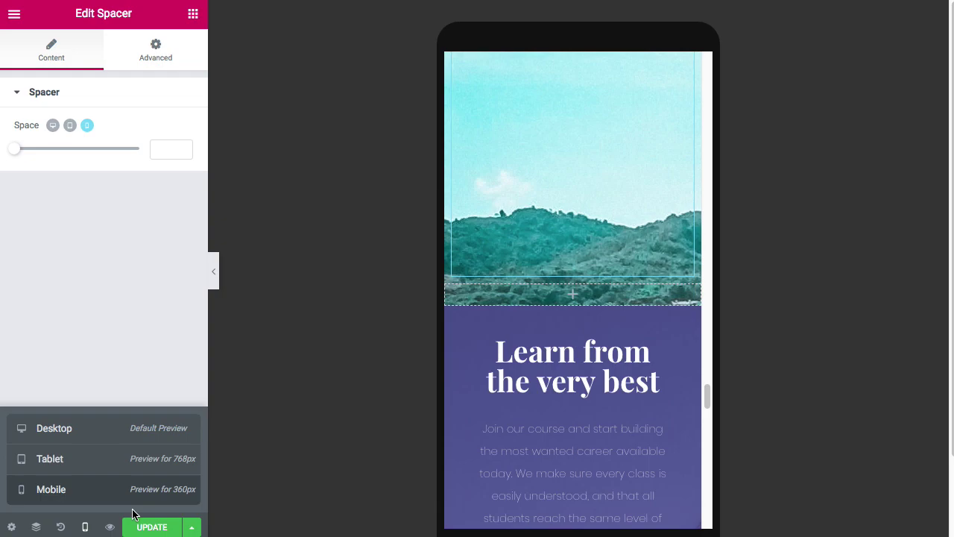
scroll(667, 239, "up", 6)
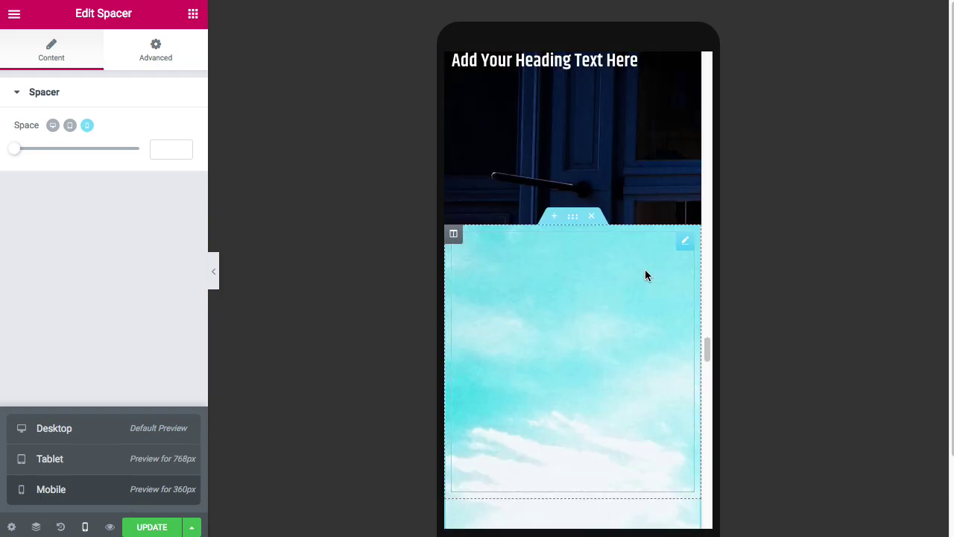
scroll(644, 272, "down", 7)
left_click(85, 522)
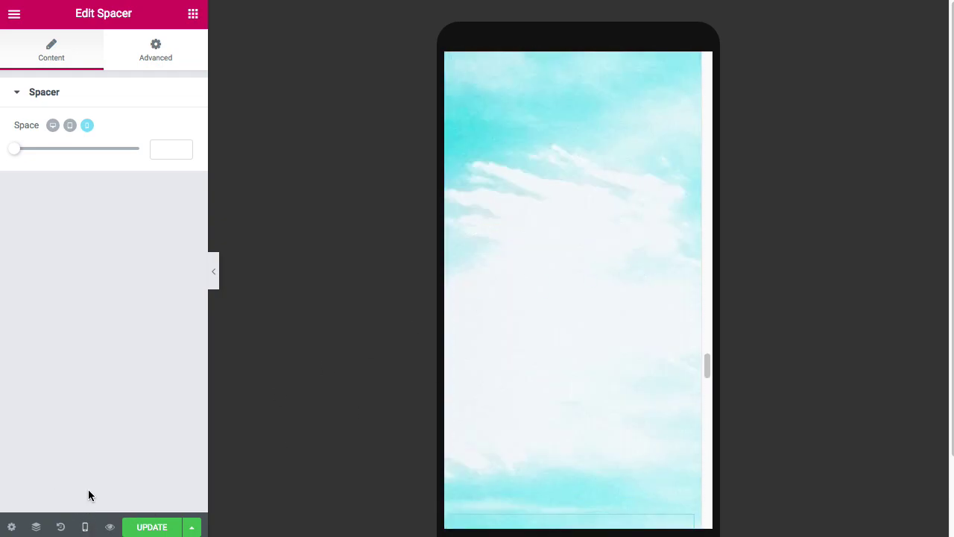
left_click(85, 527)
Step: Return to desktop preview and open the heading section's Background Overlay style settings
left_click(92, 432)
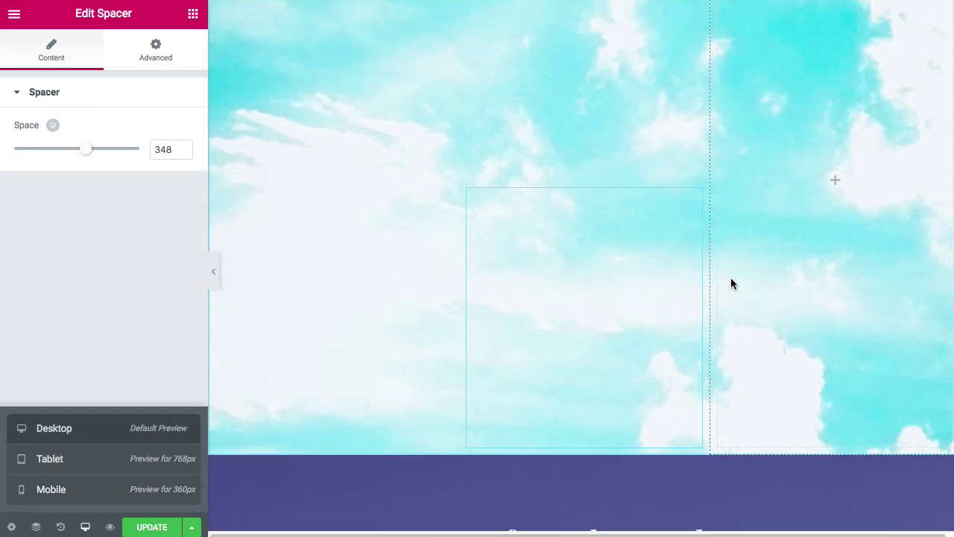
scroll(730, 284, "up", 6)
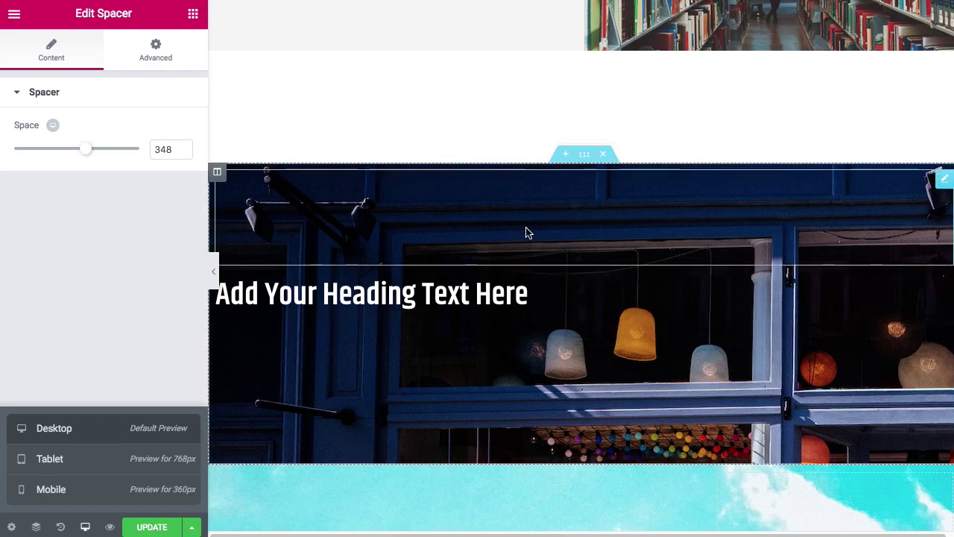
right_click(581, 157)
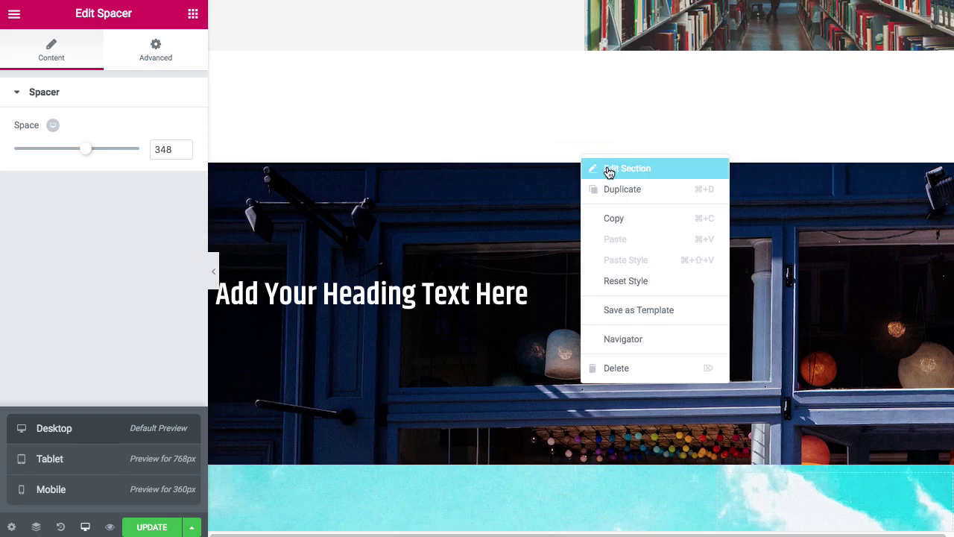
left_click(610, 169)
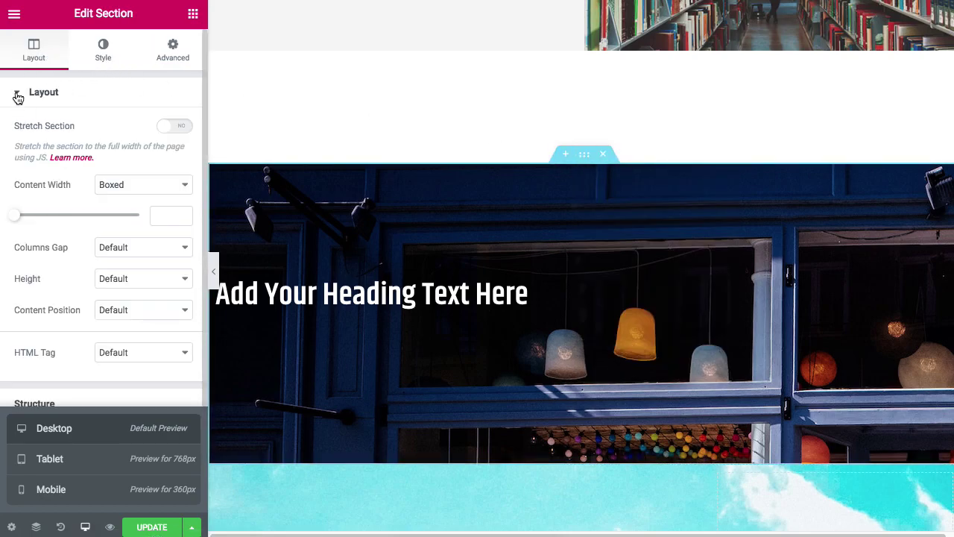
left_click(105, 42)
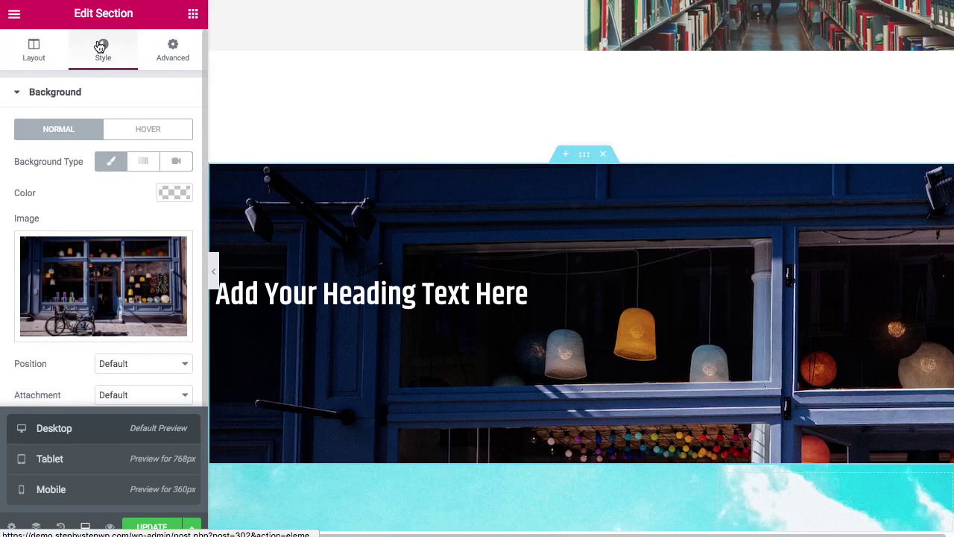
left_click(20, 93)
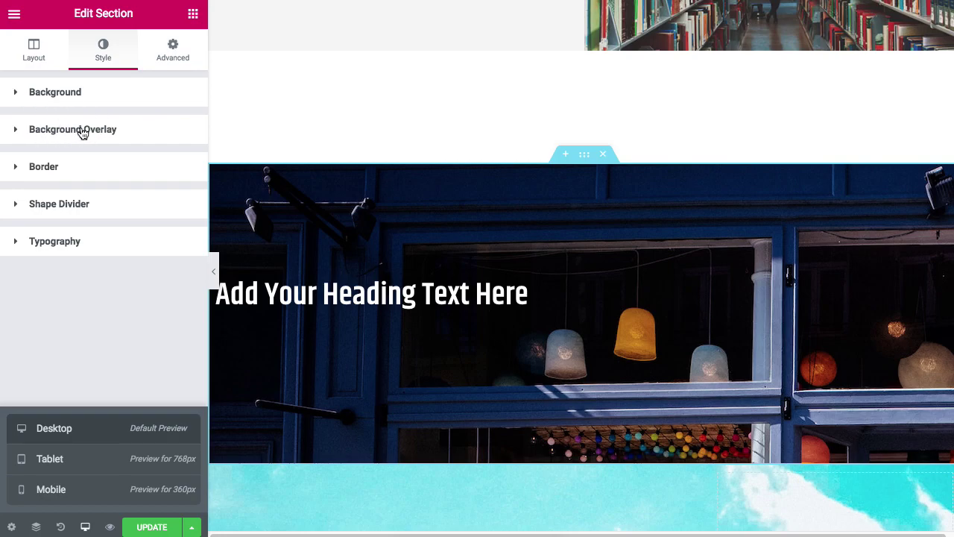
left_click(82, 131)
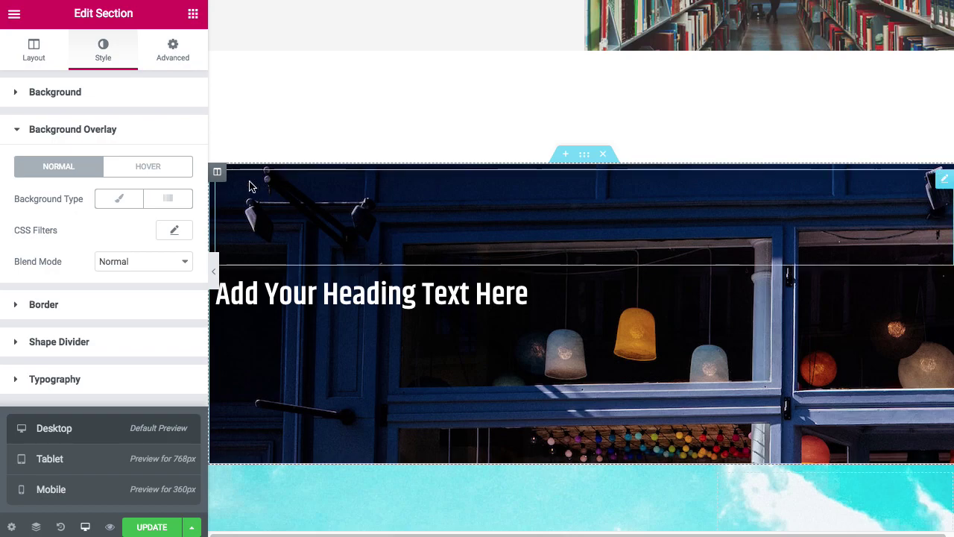
Step: Switch the heading section's overlay to Classic with a grey tint and set opacity to 0.54
left_click(116, 198)
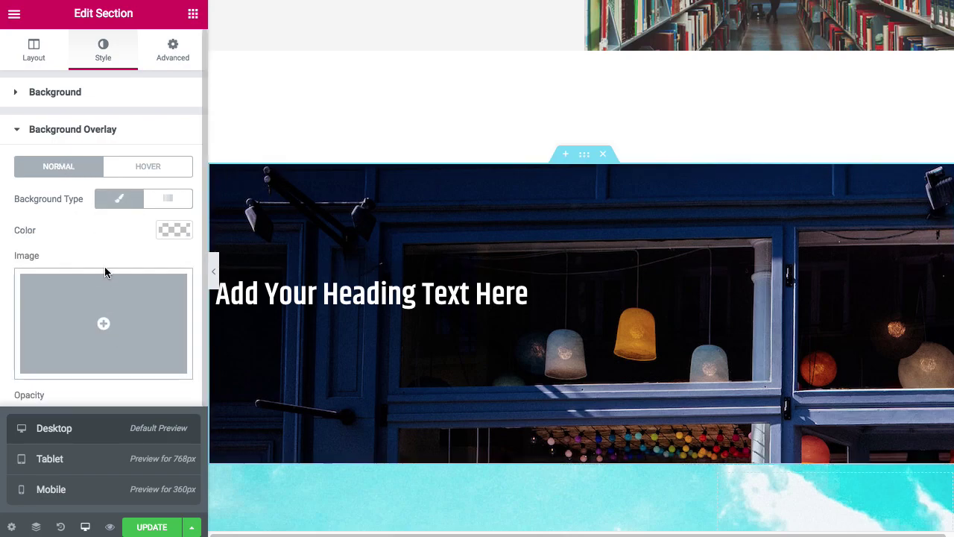
left_click(179, 229)
left_click_drag(70, 288, 2, 376)
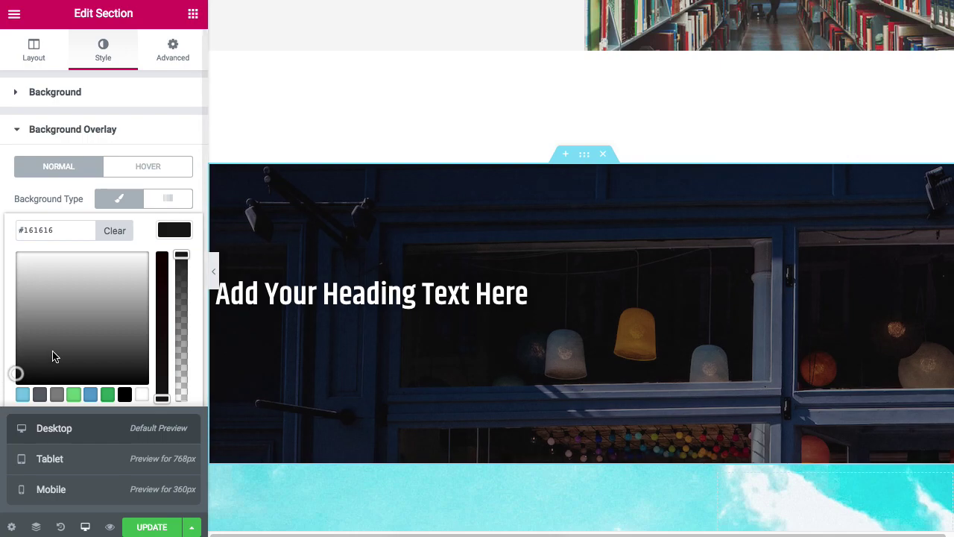
left_click(183, 230)
scroll(149, 333, "down", 1)
scroll(149, 332, "down", 3)
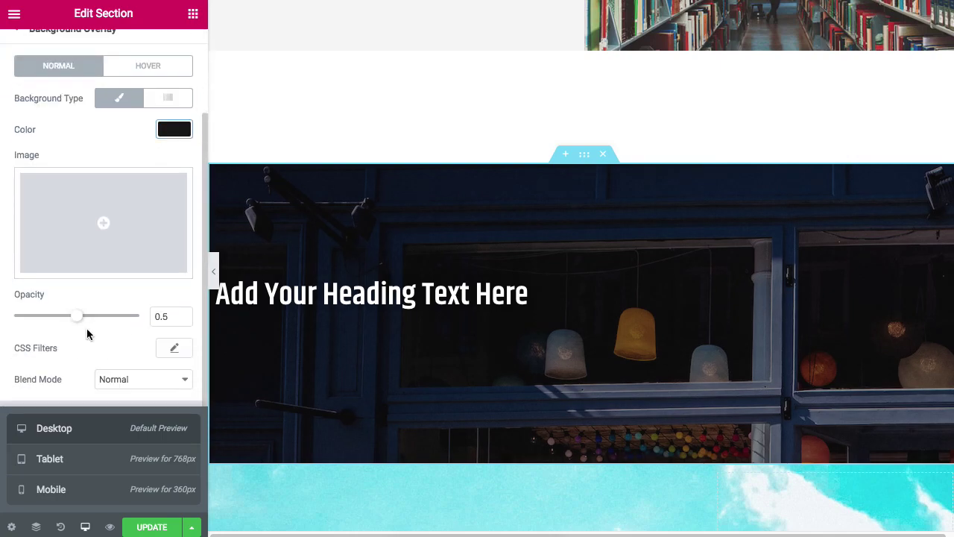
mouse_move(82, 319)
left_mouse_down()
mouse_move(107, 322)
mouse_move(39, 332)
mouse_move(81, 326)
left_mouse_up()
Step: Clear the overlay colour and insert the photo of the woman with a phone as the overlay image
left_click(170, 132)
left_click(111, 131)
left_click(165, 129)
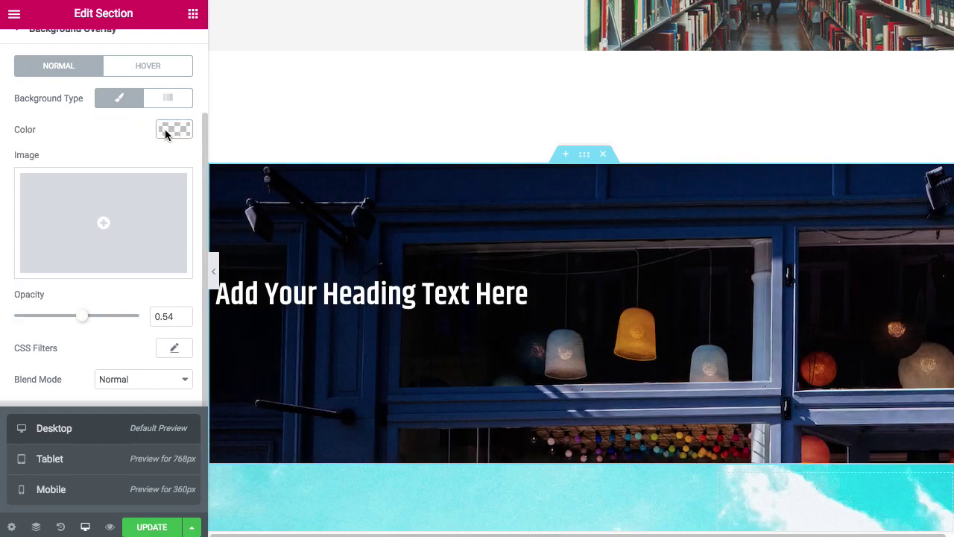
left_click(104, 226)
left_click(299, 194)
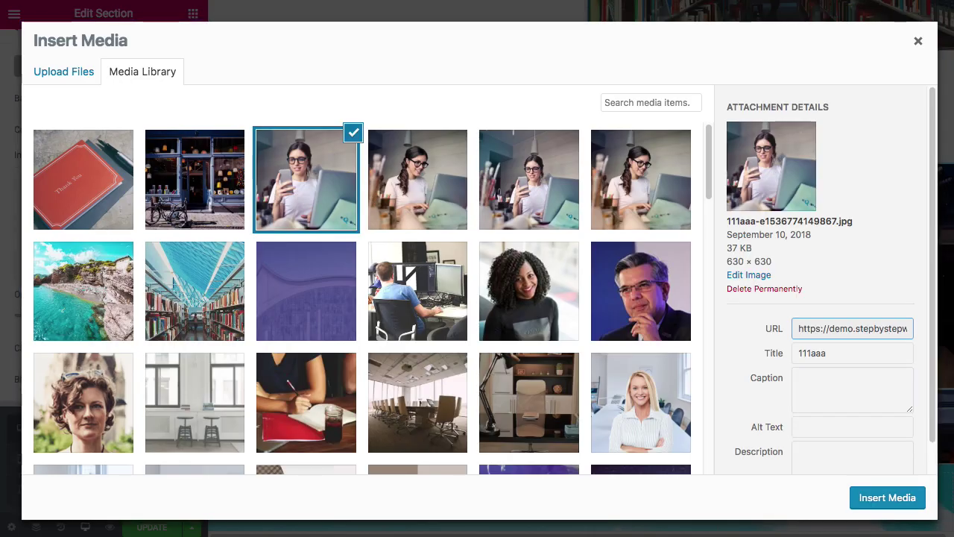
left_click(887, 507)
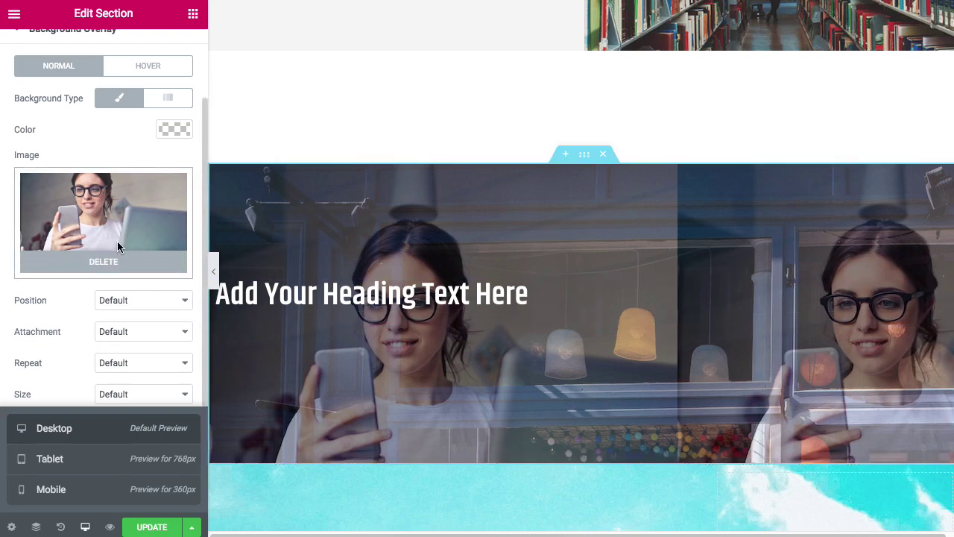
Step: Set the overlay blend mode to Luminosity, replacing an initial Lighten choice
scroll(117, 242, "down", 3)
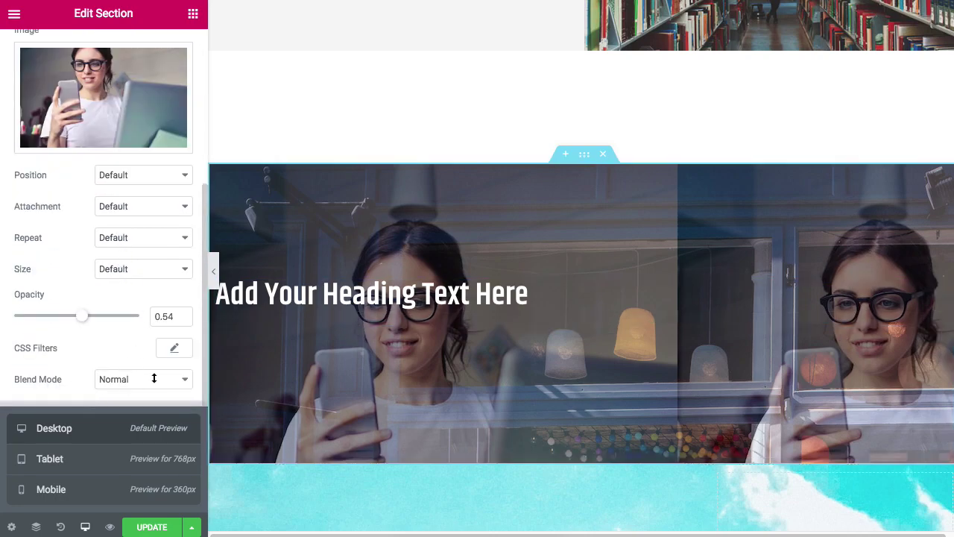
left_click(138, 379)
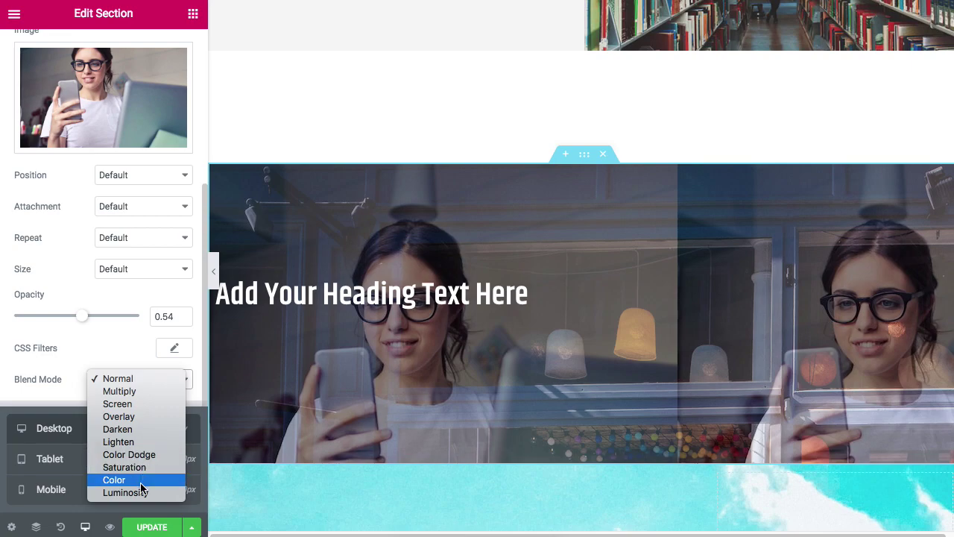
left_click(143, 442)
left_click(134, 382)
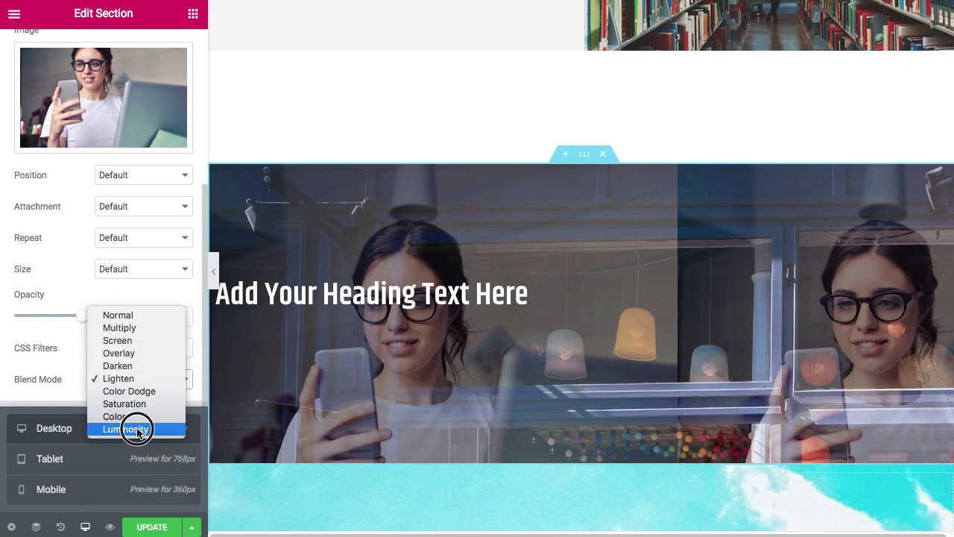
left_click(135, 427)
scroll(111, 223, "up", 2)
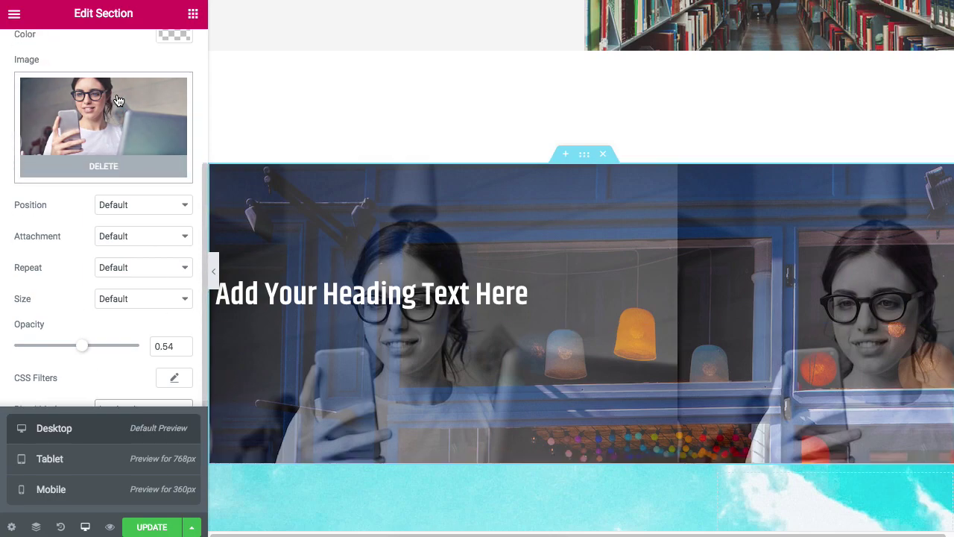
scroll(141, 331, "down", 2)
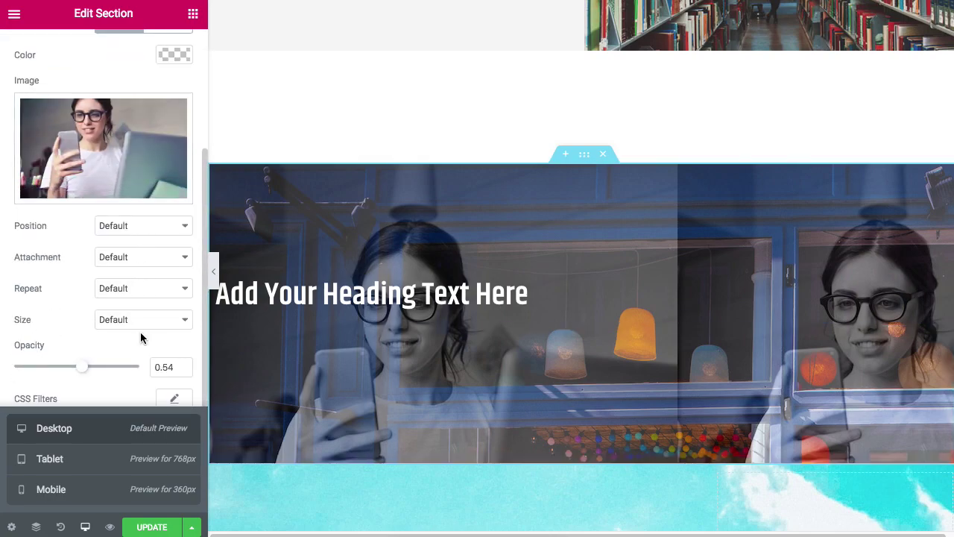
scroll(140, 332, "up", 3)
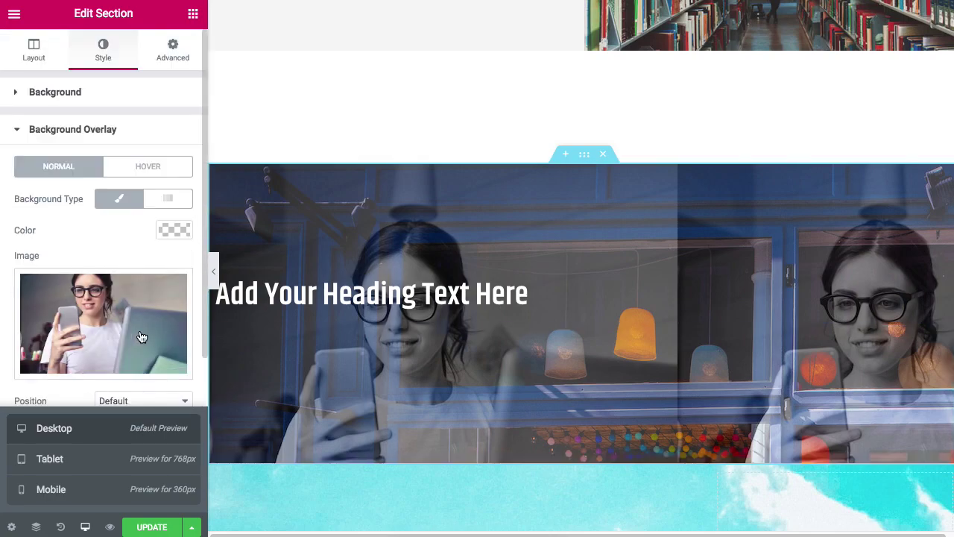
Step: Collapse the Background Overlay settings, check the section's Advanced tab, and go back to Style
left_click(18, 131)
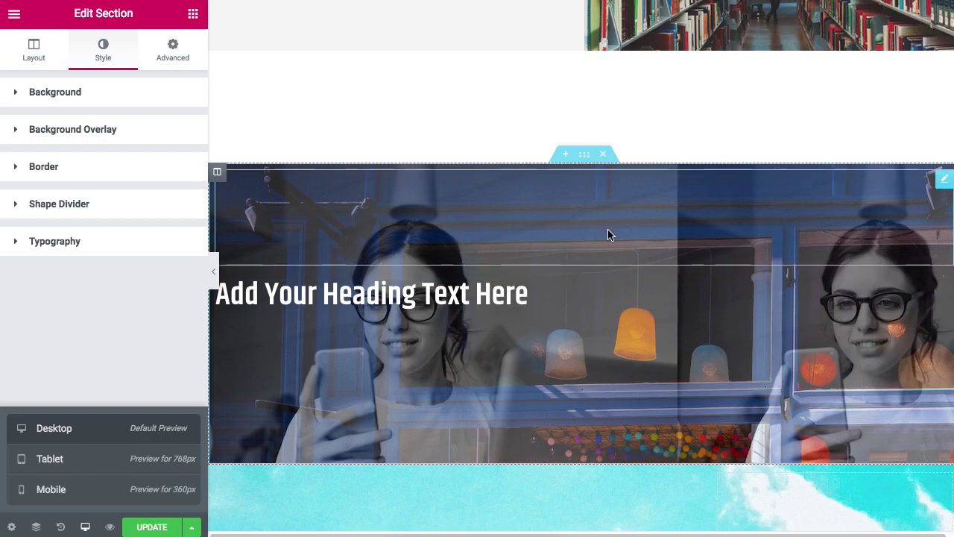
left_click(174, 52)
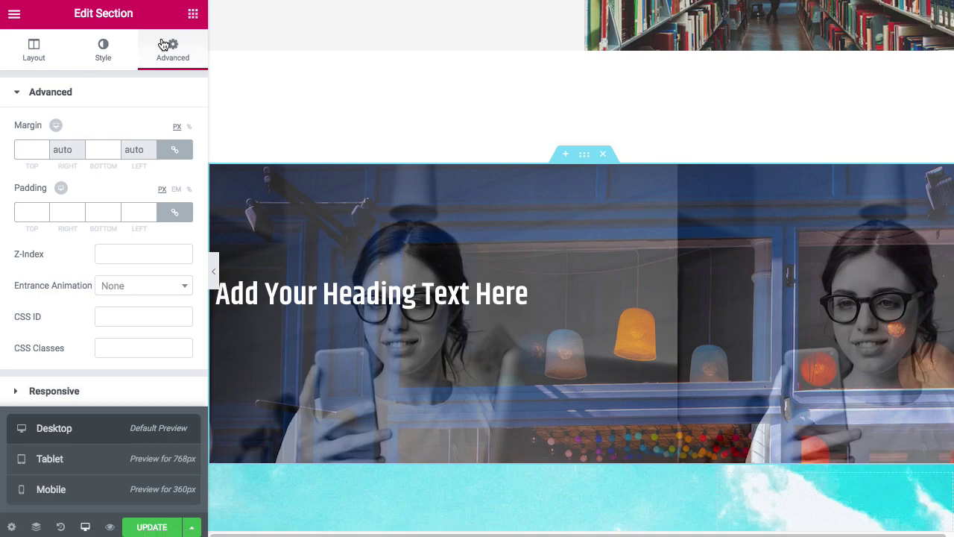
left_click(101, 47)
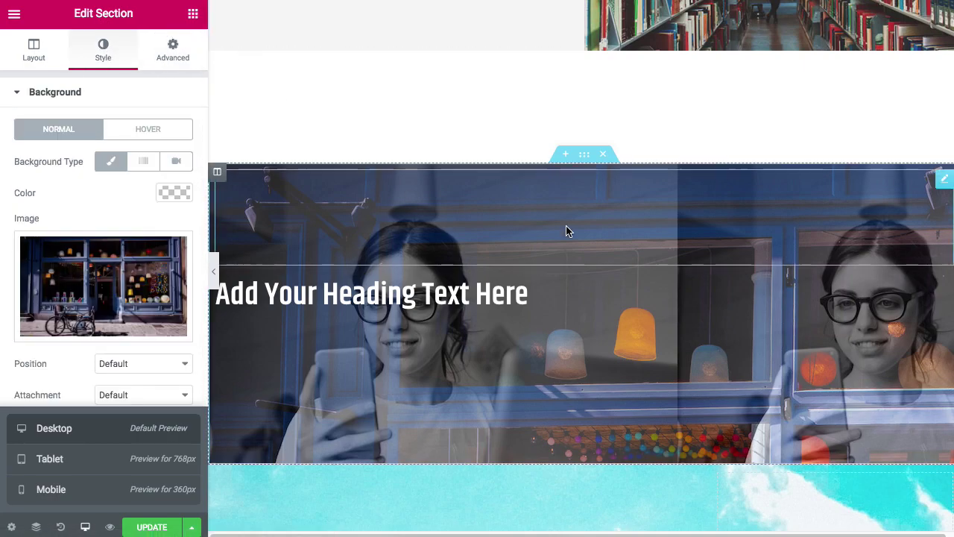
Step: Drag a Spacer widget above 'Add Your Heading Text Here' and set its space to 288
left_click(193, 15)
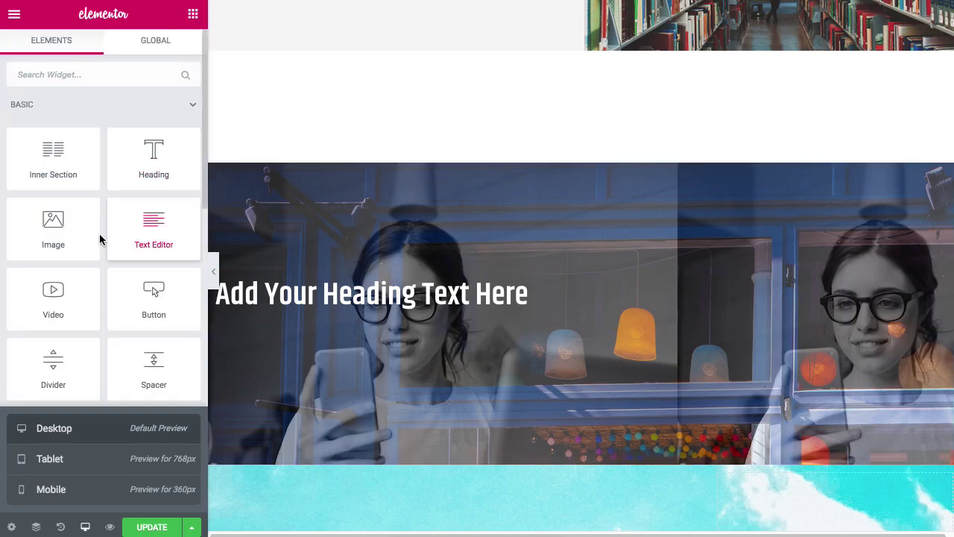
left_click_drag(145, 347, 461, 267)
scroll(545, 251, "down", 2)
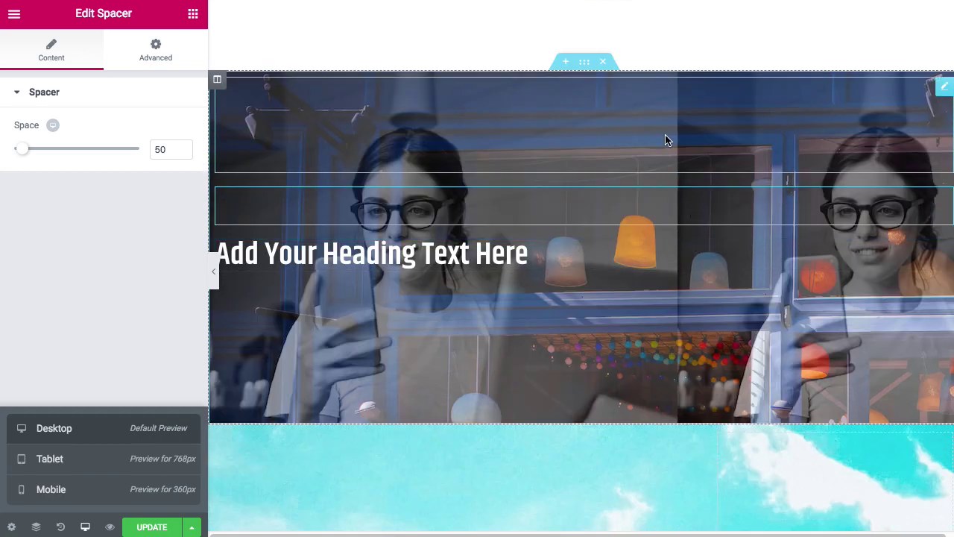
left_click_drag(22, 149, 50, 149)
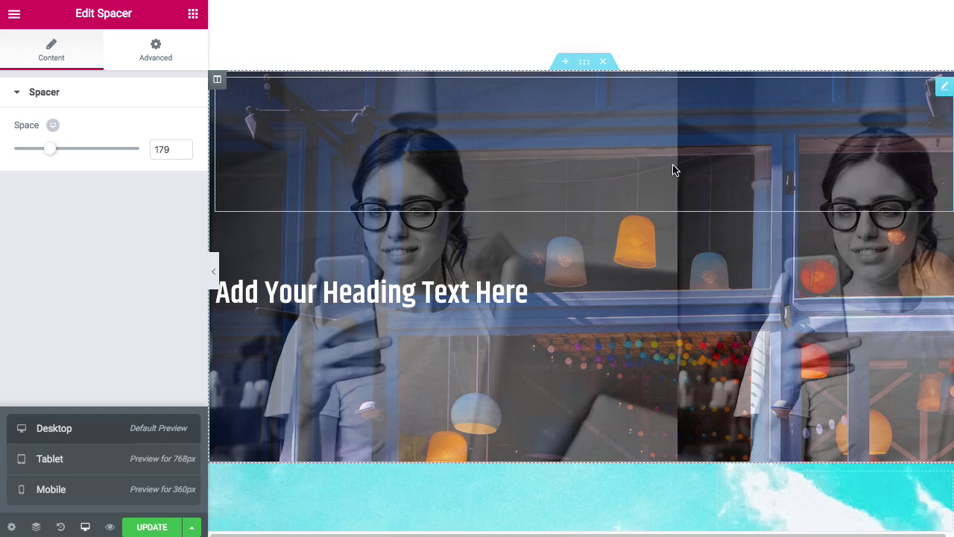
scroll(673, 197, "down", 3)
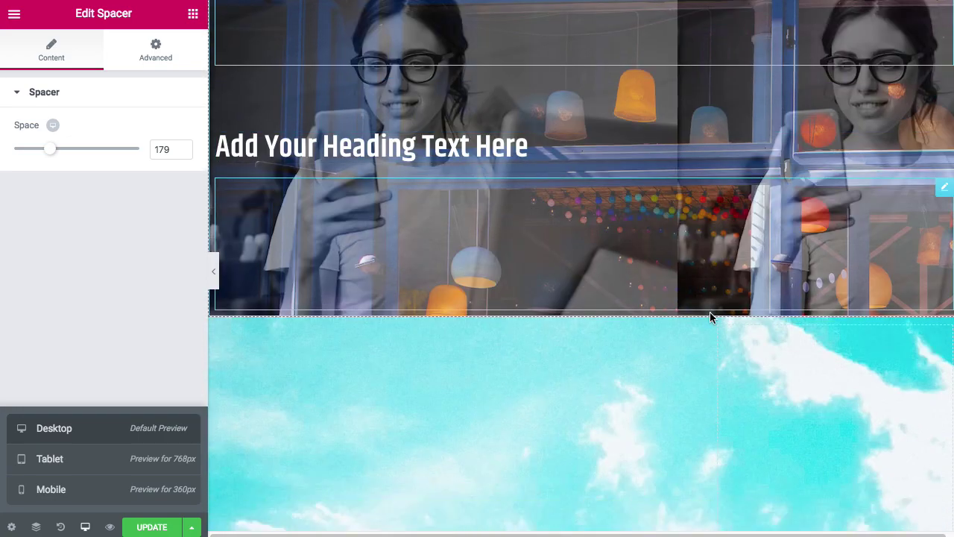
key("Down")
key("Down")
key("Down")
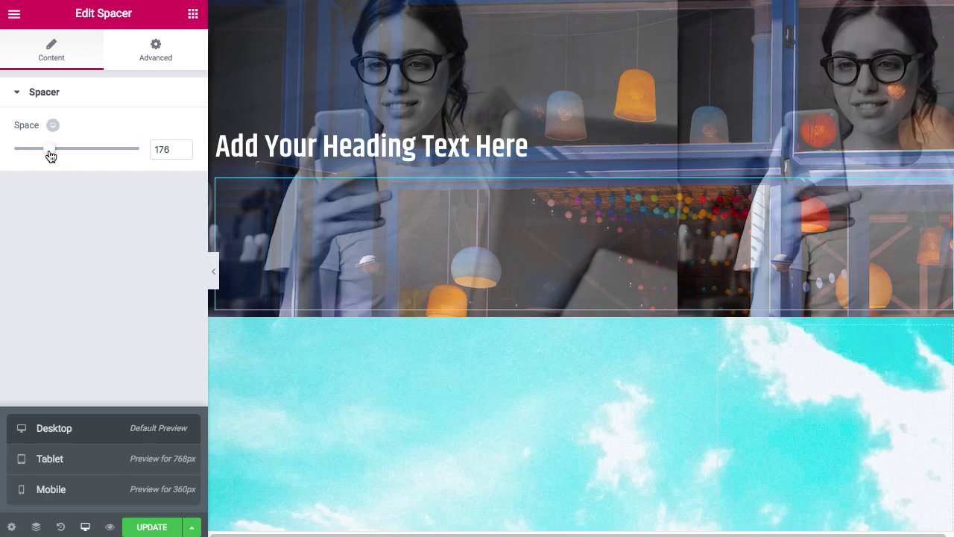
left_click_drag(50, 155, 72, 155)
scroll(638, 298, "up", 4)
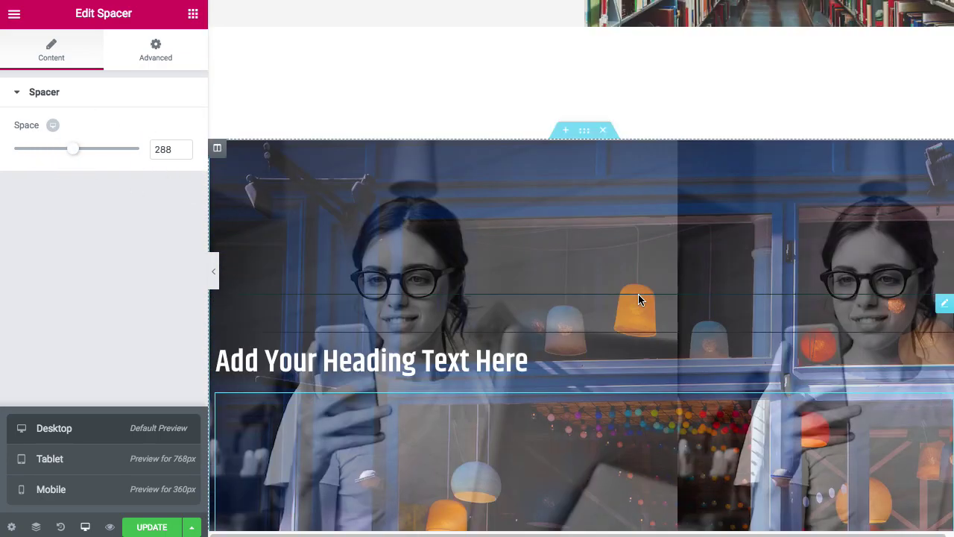
scroll(642, 298, "up", 3)
scroll(649, 322, "down", 10)
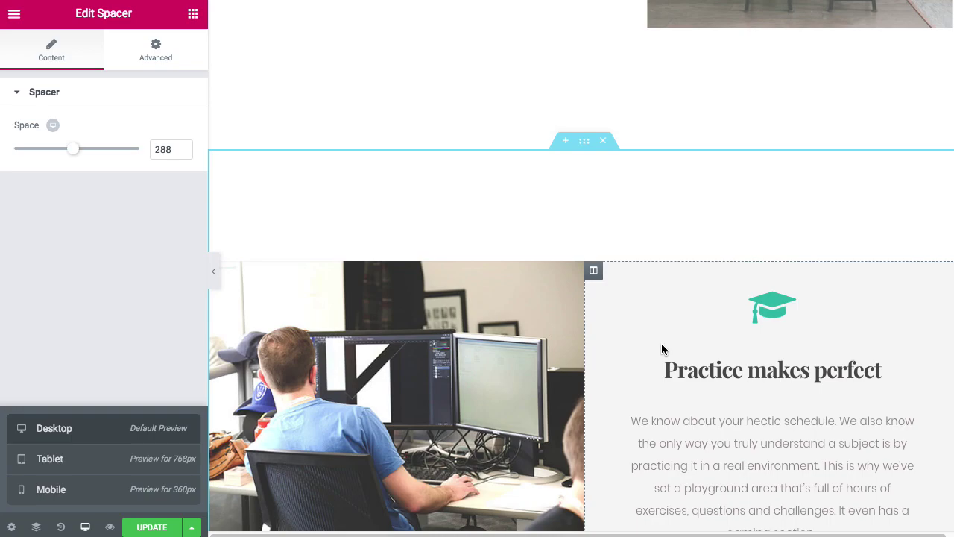
left_click(585, 145)
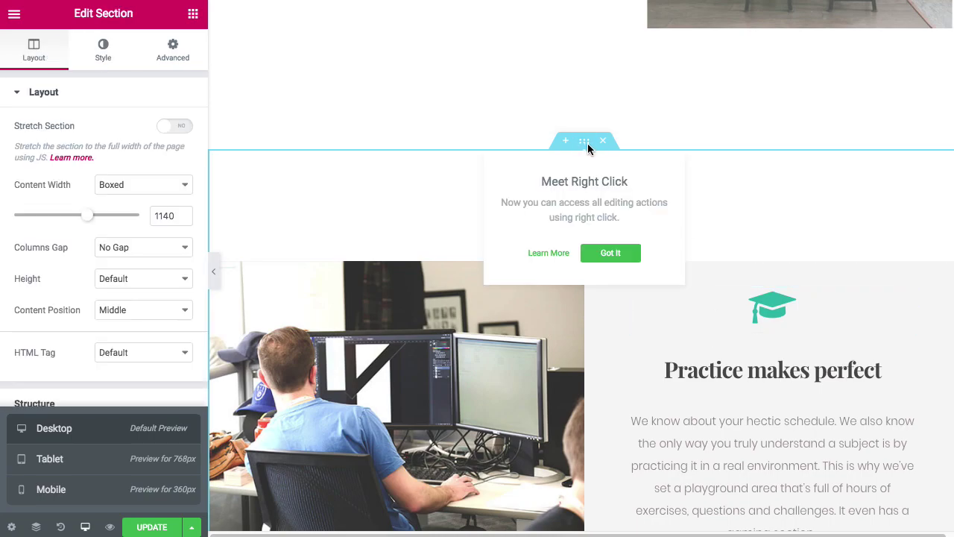
right_click(583, 145)
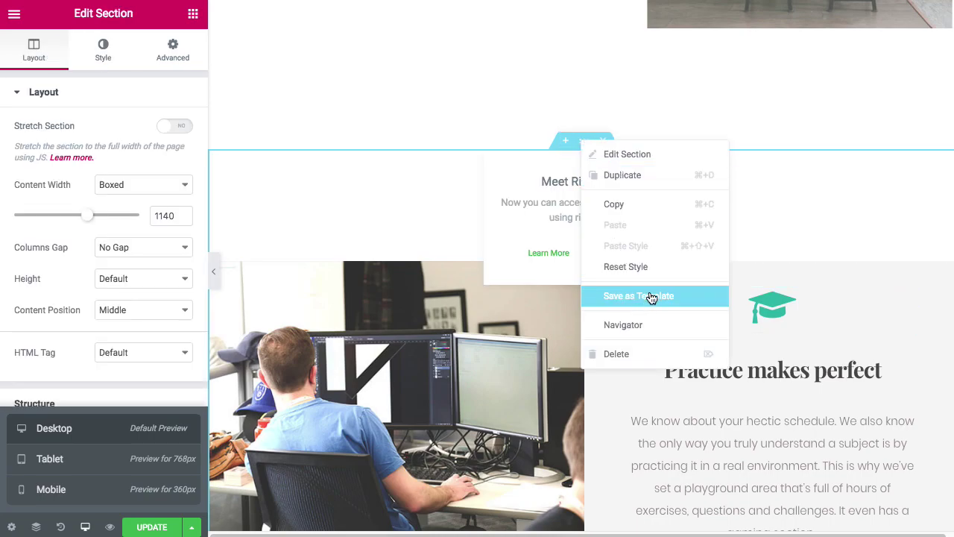
left_click(767, 221)
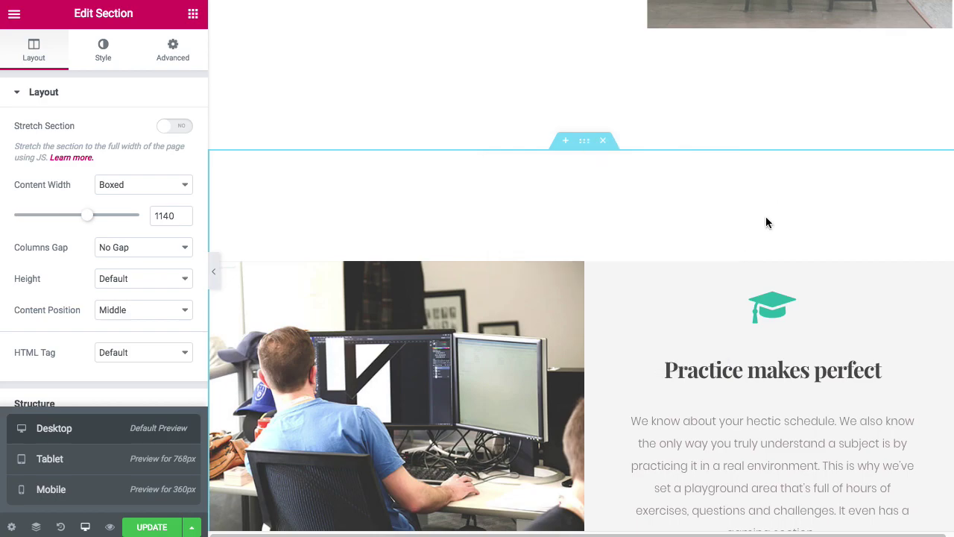
scroll(651, 231, "down", 1)
scroll(650, 231, "down", 1)
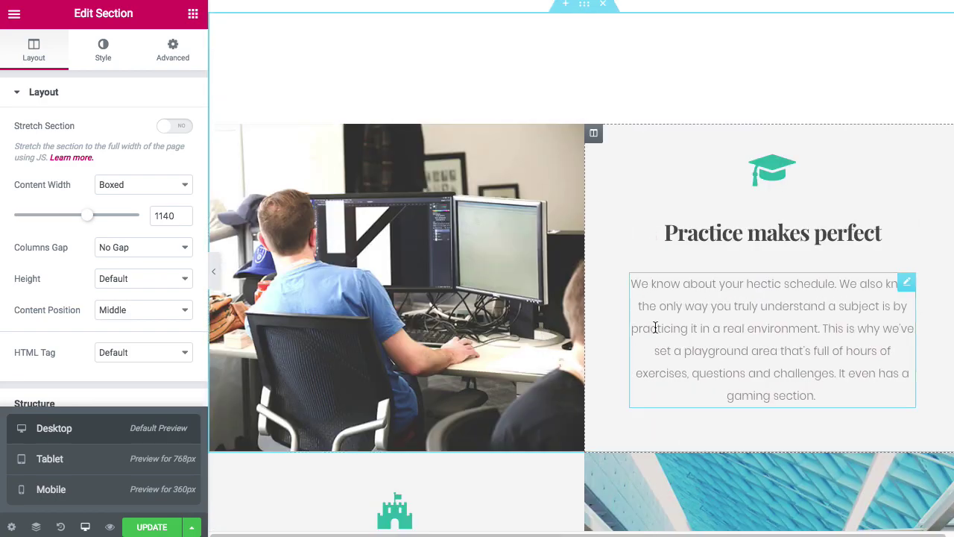
scroll(646, 341, "up", 2)
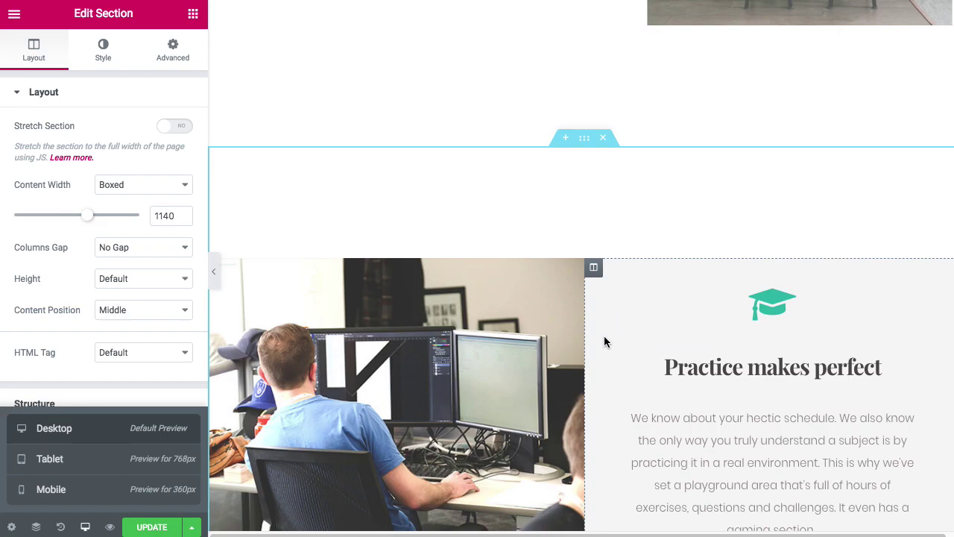
scroll(603, 335, "up", 1)
scroll(604, 332, "up", 8)
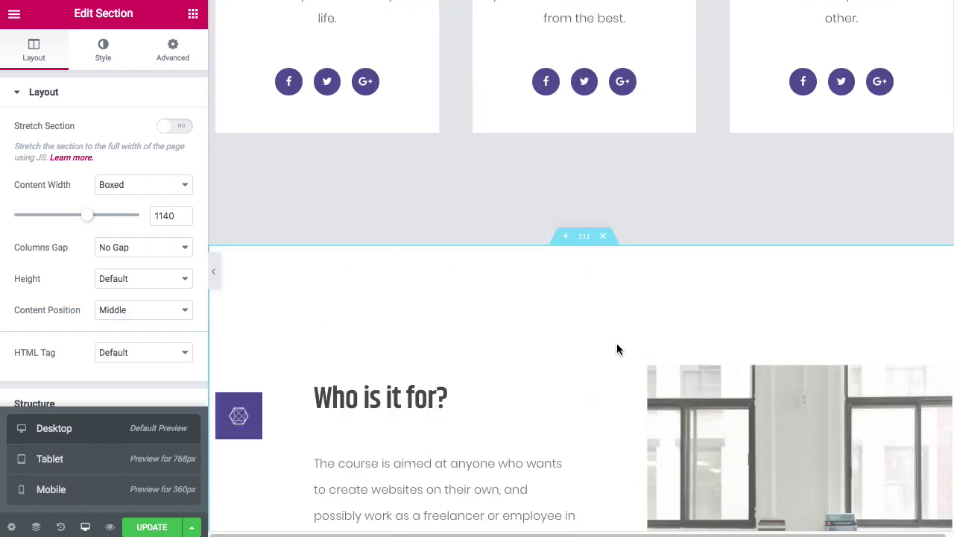
scroll(619, 345, "up", 4)
scroll(644, 279, "up", 8)
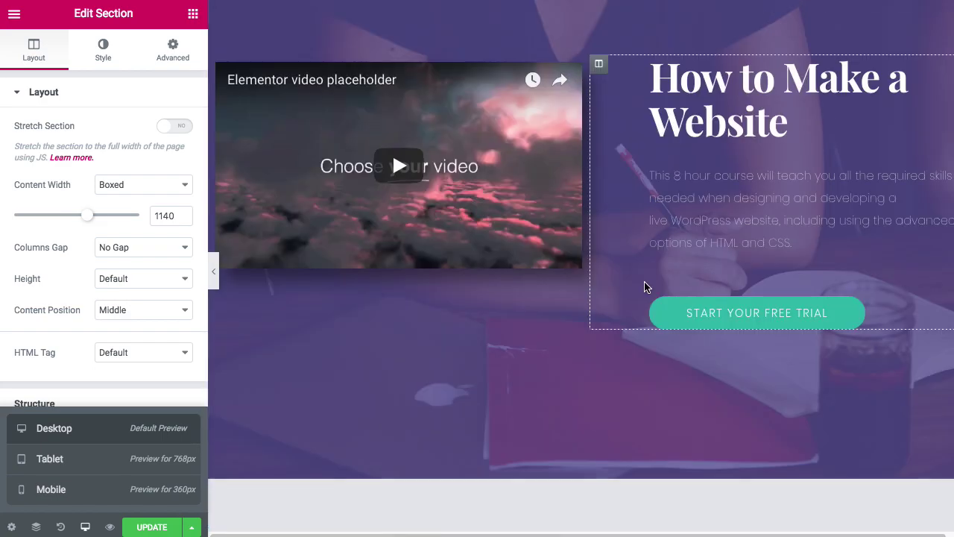
scroll(654, 313, "up", 6)
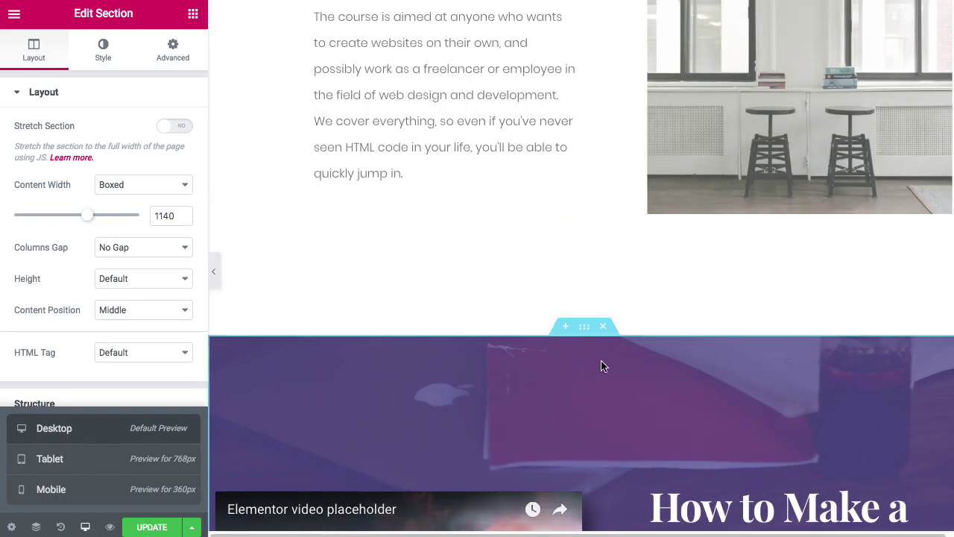
Step: Add a new section at the purple section and insert the Homepage – Business page template from the library
right_click(580, 328)
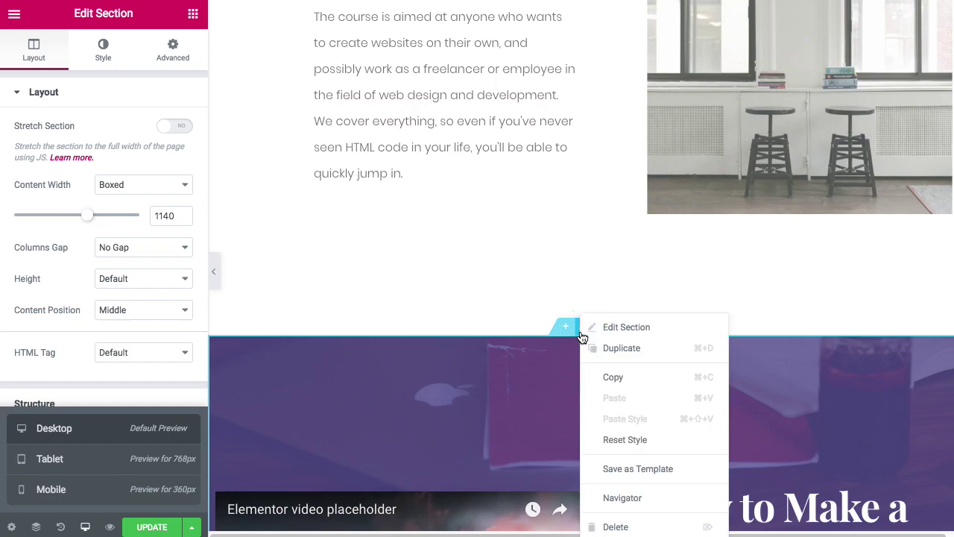
left_click(586, 247)
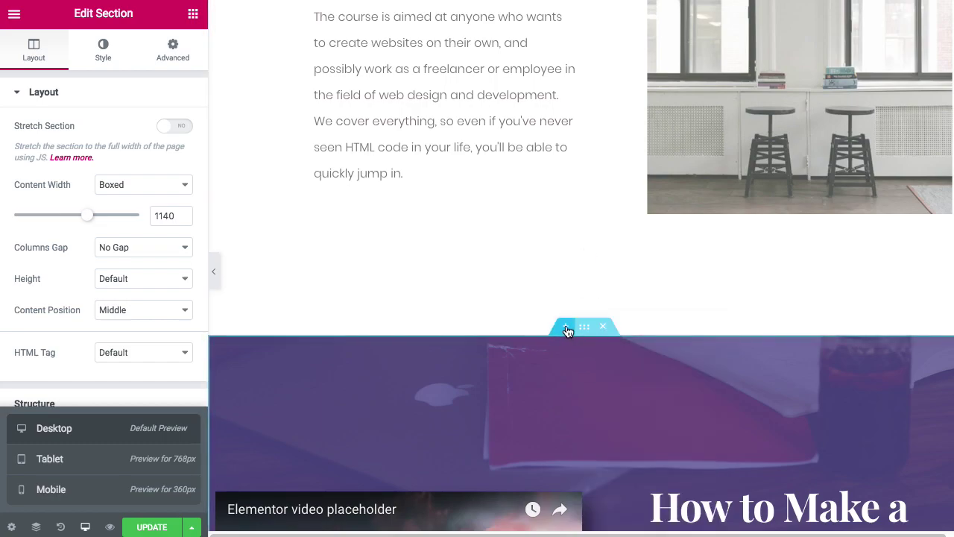
left_click(566, 329)
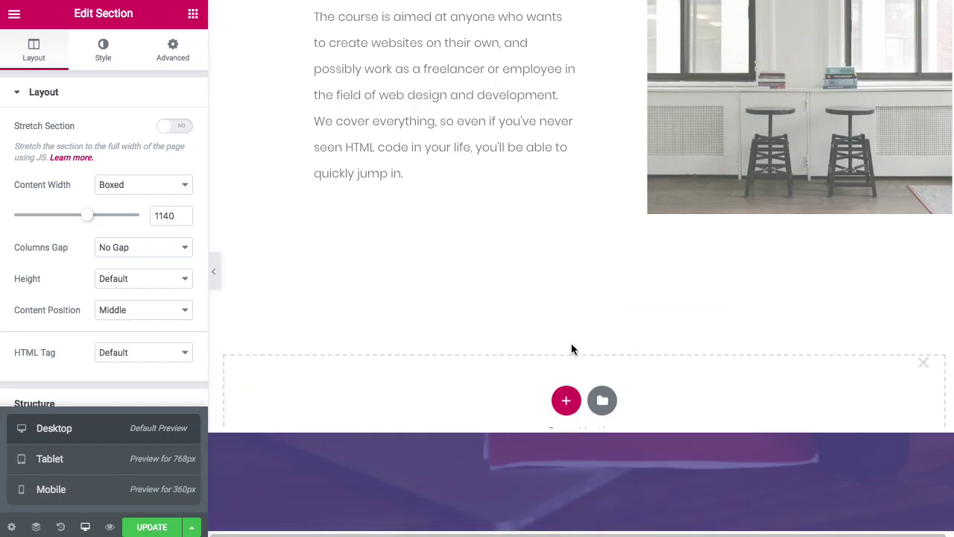
left_click(602, 397)
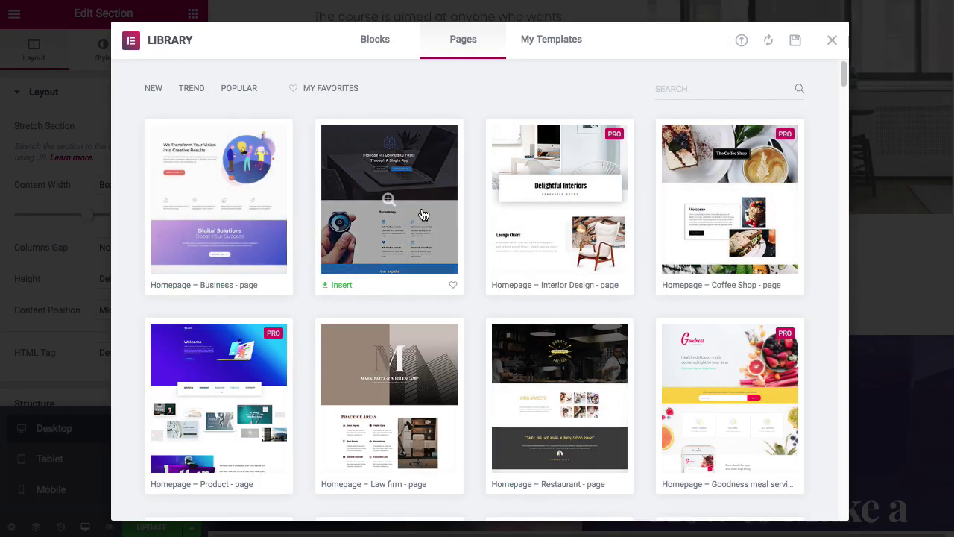
scroll(335, 246, "down", 1)
mouse_move(167, 242)
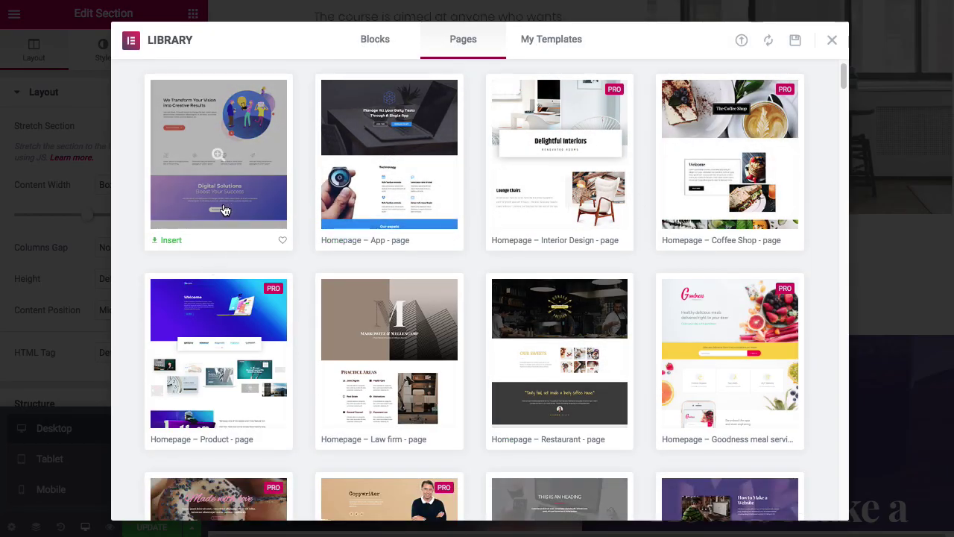
left_click(172, 241)
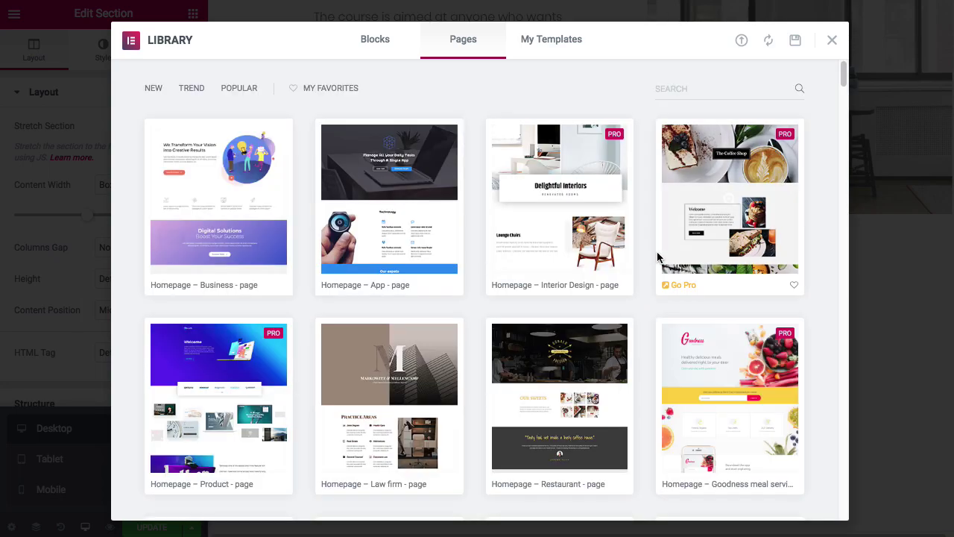
Step: Delete the template's Themes/Users/Active Installs counters, Our Team, and four-icon row sections
scroll(671, 345, "up", 4)
scroll(670, 340, "down", 9)
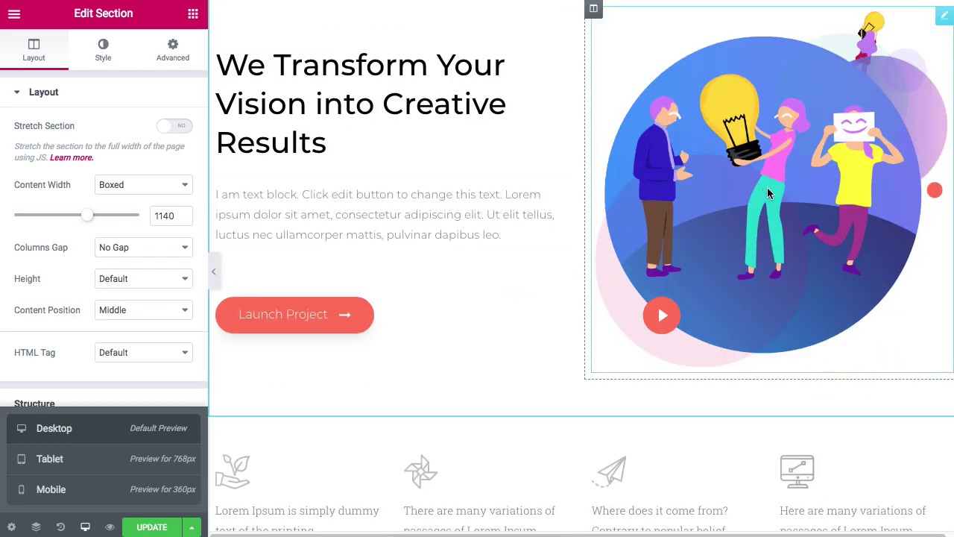
scroll(532, 215, "down", 2)
scroll(532, 214, "down", 1)
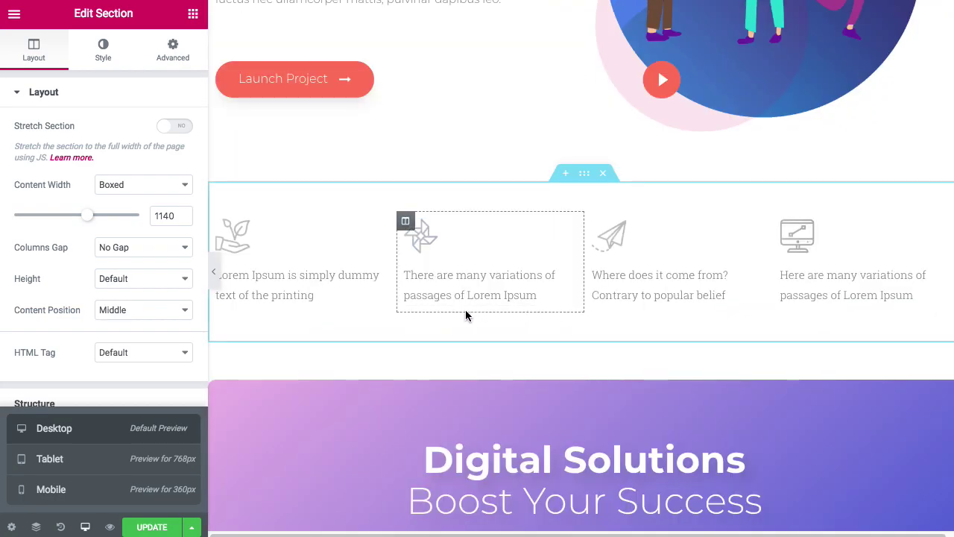
scroll(558, 288, "down", 5)
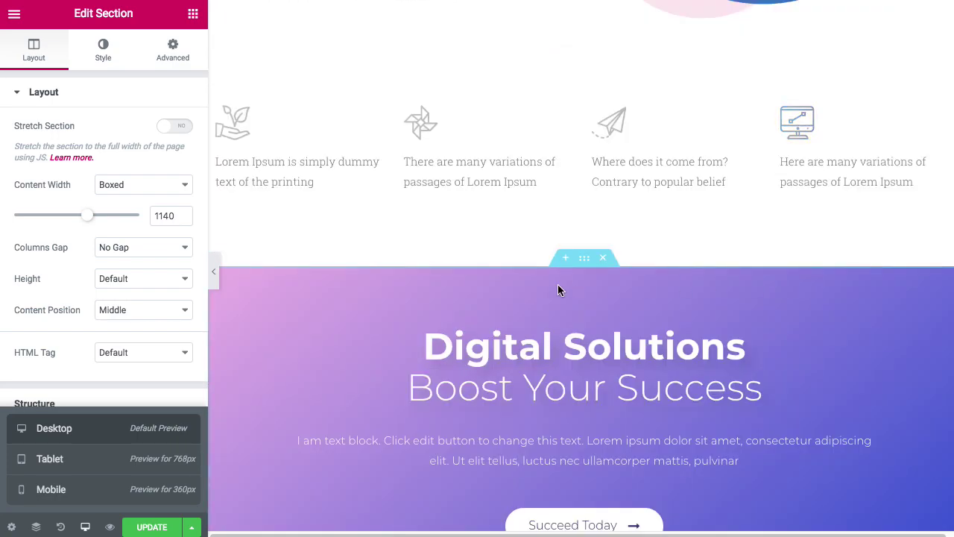
scroll(669, 290, "down", 3)
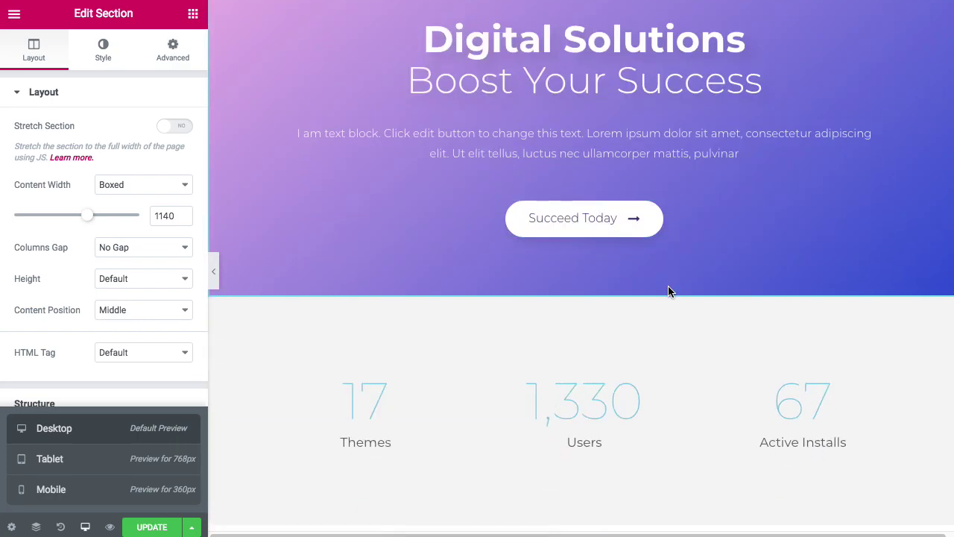
scroll(639, 379, "up", 3)
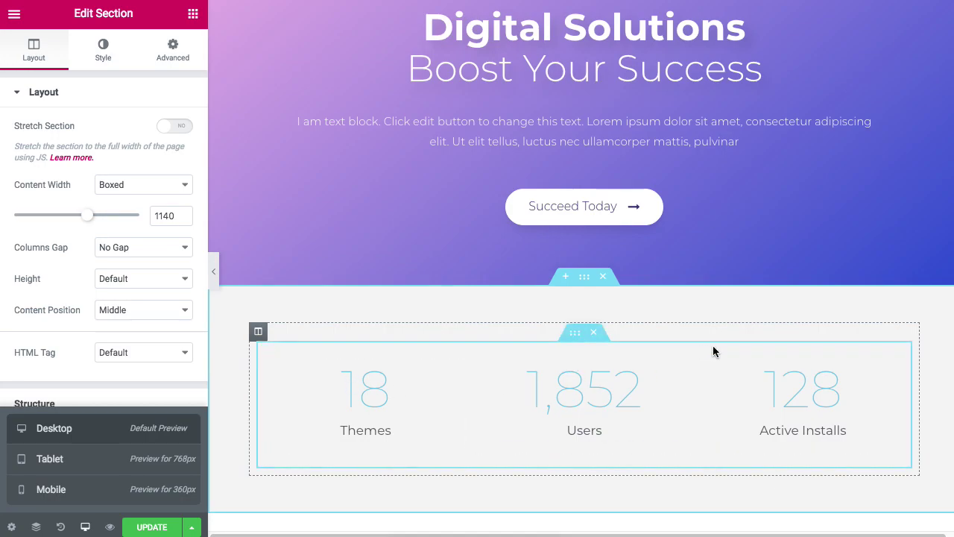
left_click(603, 276)
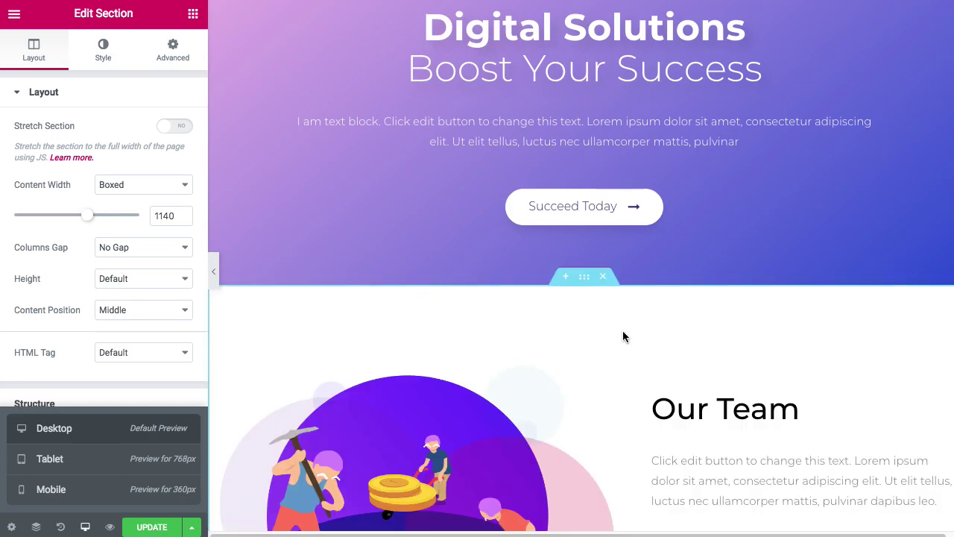
scroll(624, 335, "down", 2)
left_click(603, 116)
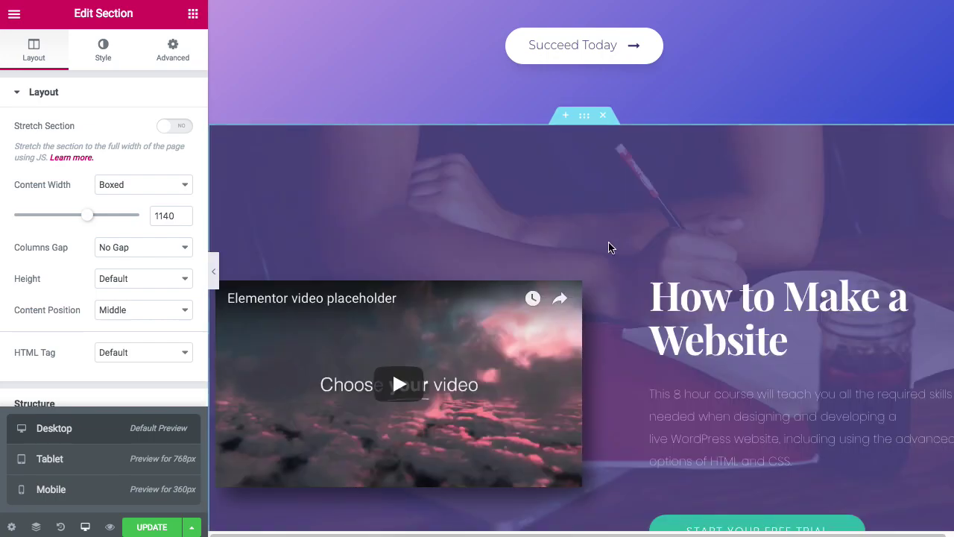
scroll(607, 240, "up", 7)
scroll(637, 263, "up", 3)
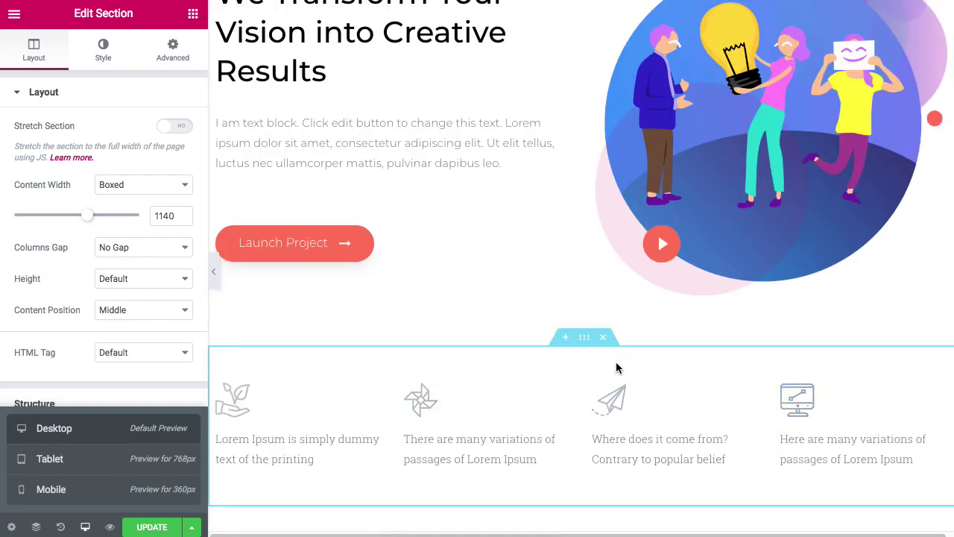
left_click(603, 338)
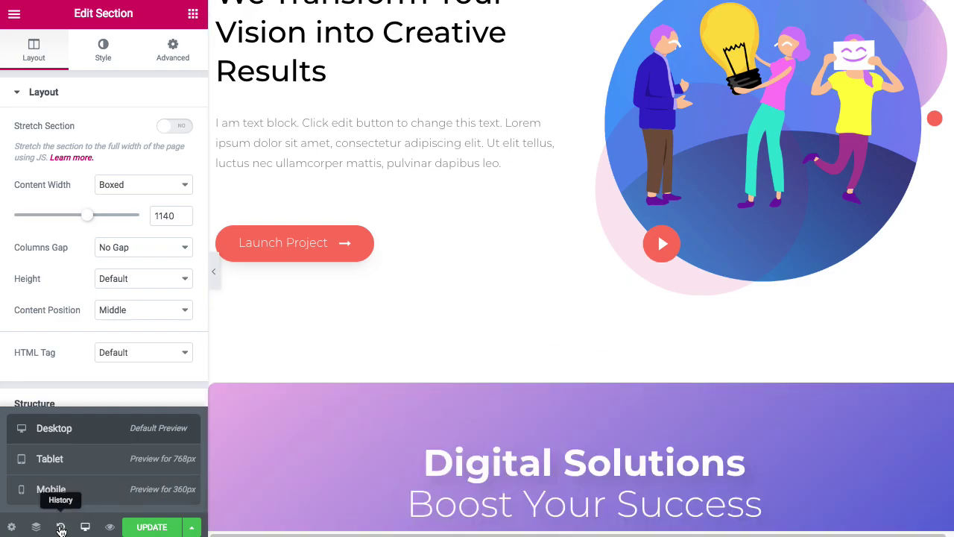
Step: Revert History to 'Template Homepage – Business Added', then delete the counters section again
left_click(60, 527)
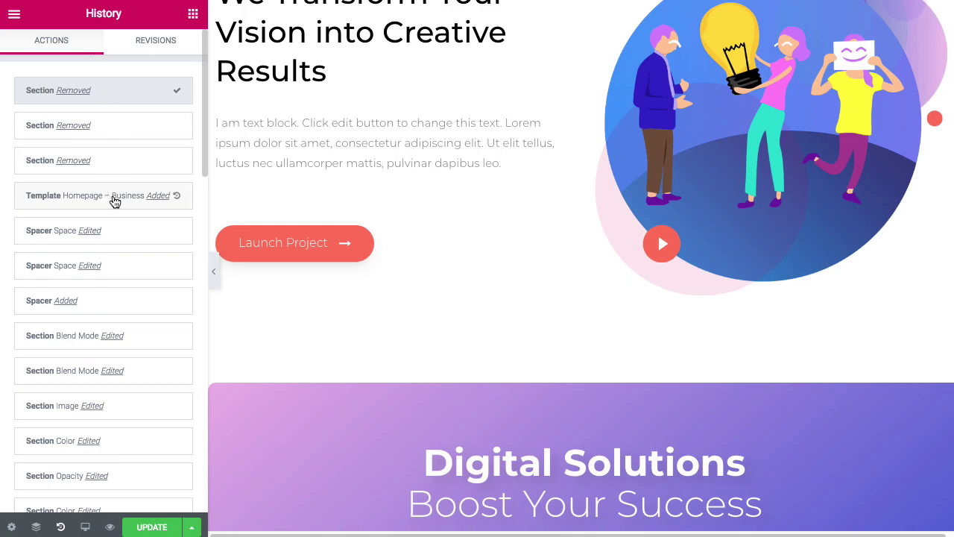
left_click(114, 198)
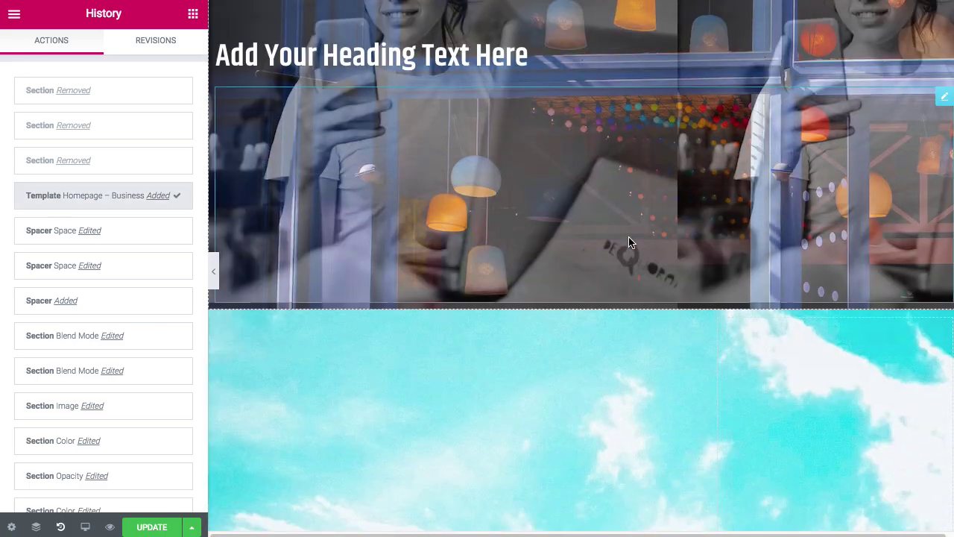
scroll(628, 237, "up", 15)
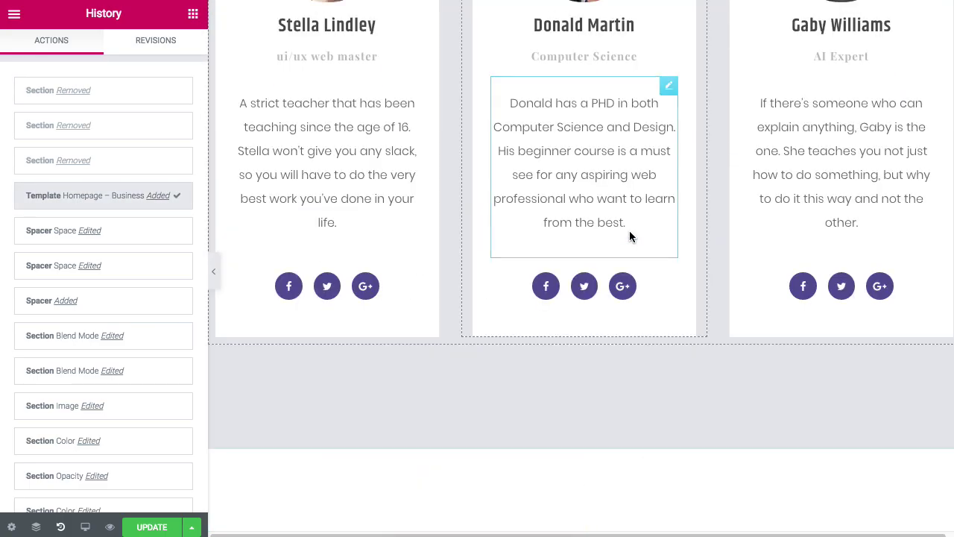
scroll(629, 237, "up", 15)
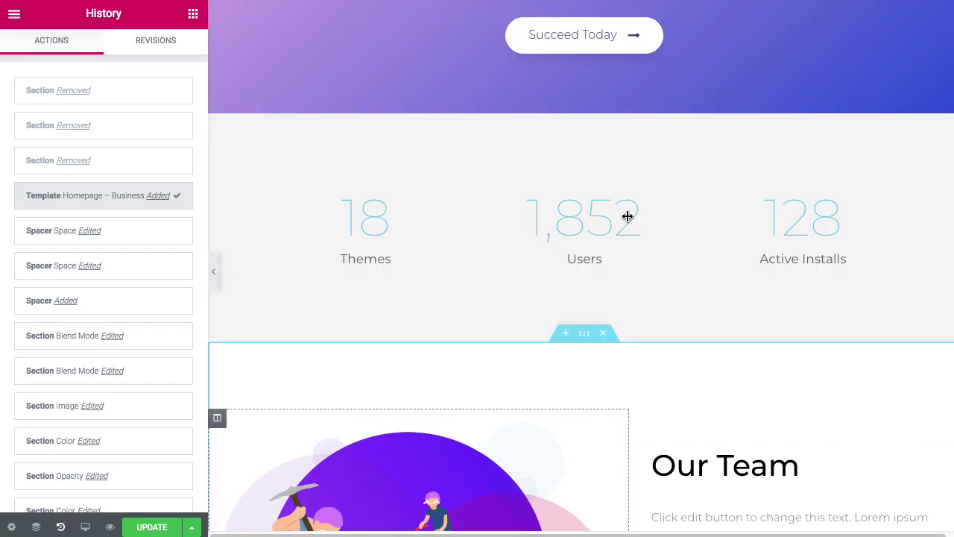
left_click(605, 106)
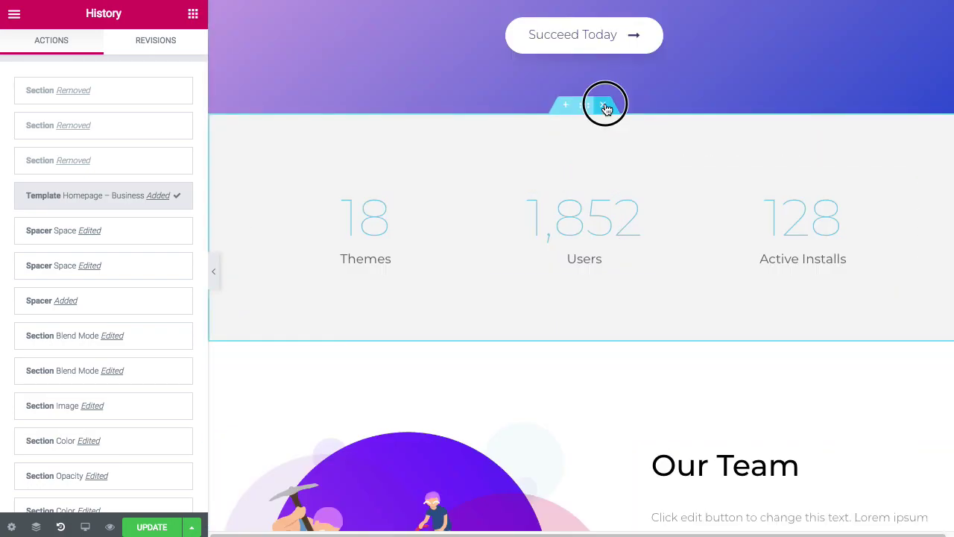